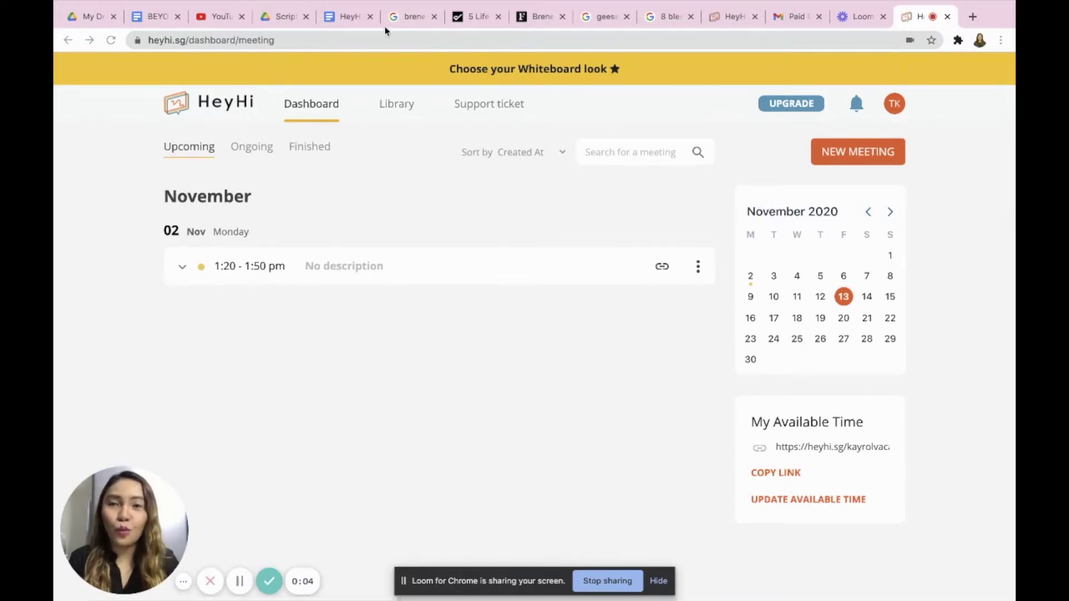
# Go to the HeyHi dashboard by entering 'hey' in the browser's address bar.
pyautogui.click(367, 40)
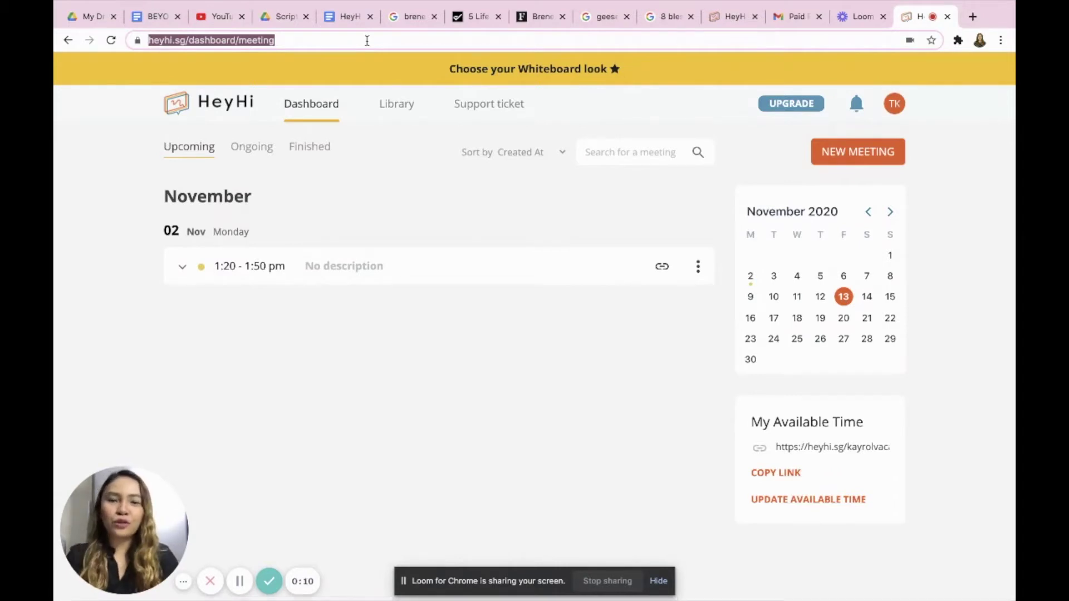
pyautogui.write('hey')
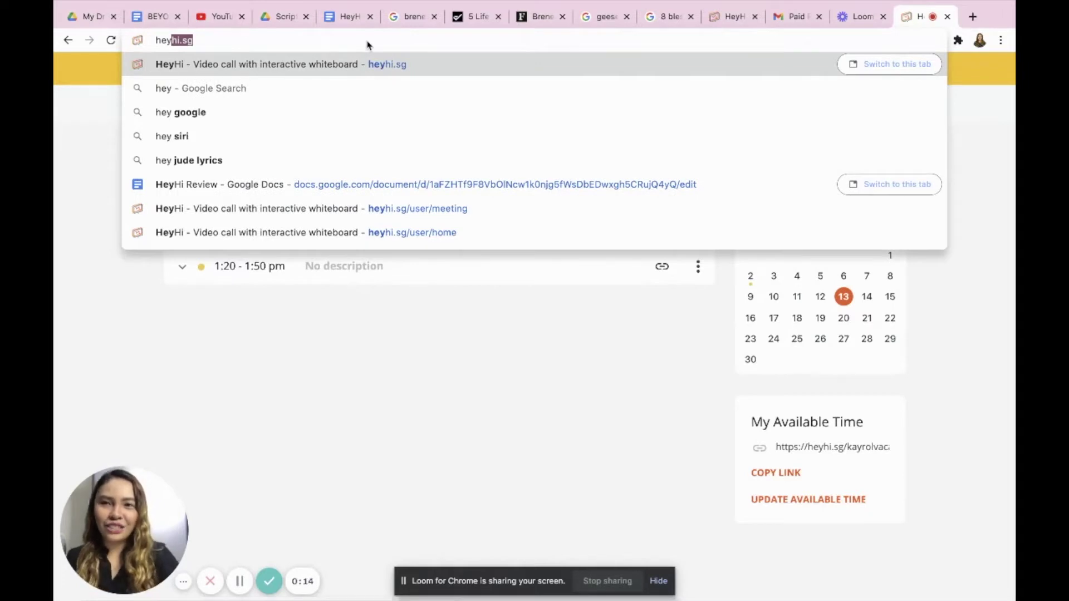
pyautogui.press('Return')
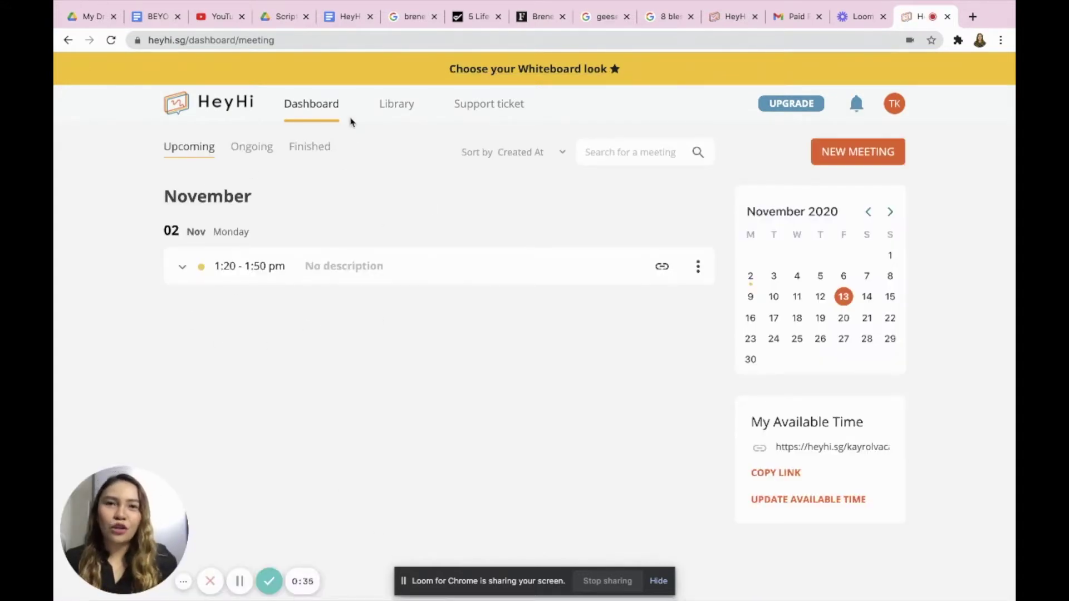
# Open HeyHi's home page in a private browsing window and go to its login page.
pyautogui.click(1001, 41)
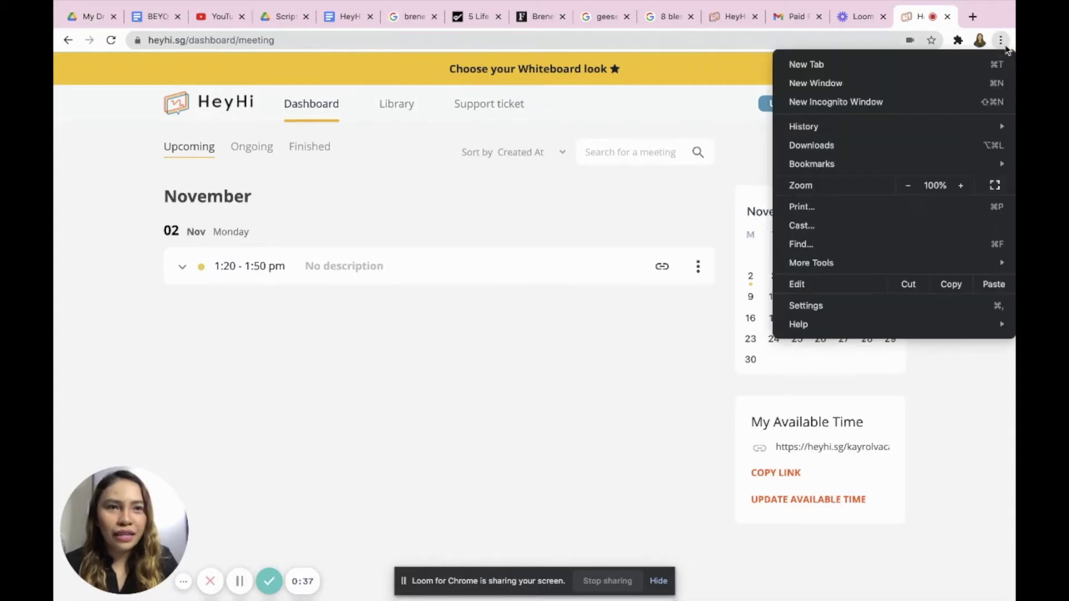
pyautogui.click(909, 102)
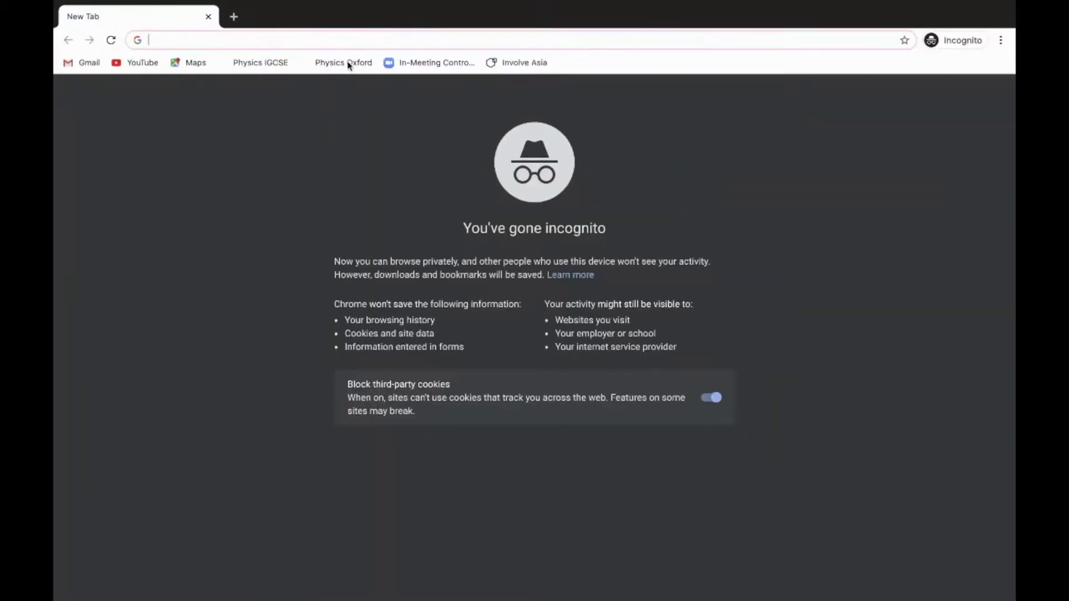
pyautogui.write('heyhi.sg')
pyautogui.press('Return')
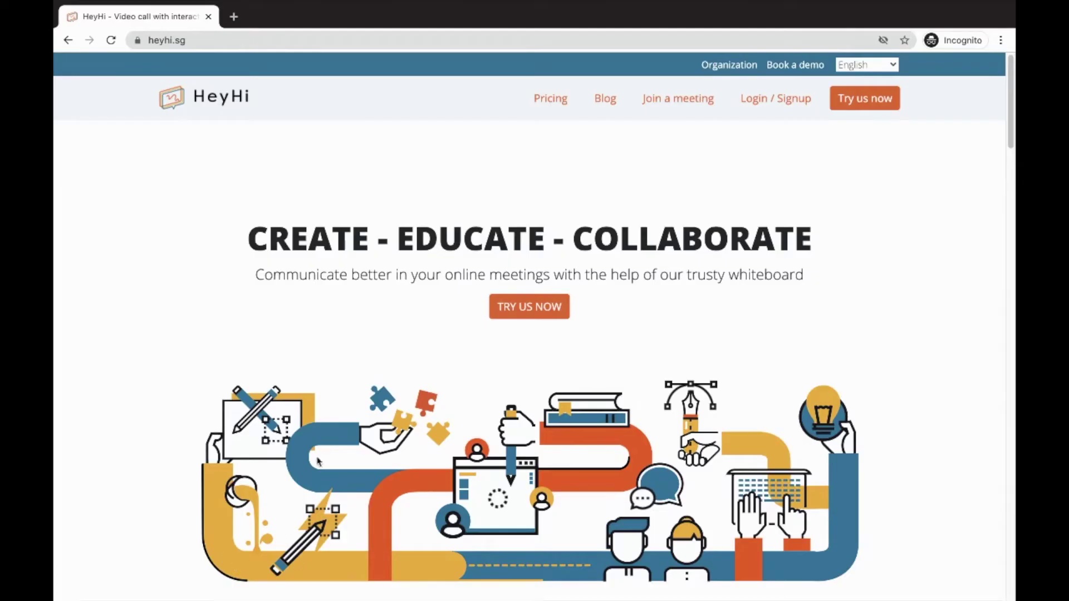
pyautogui.click(750, 101)
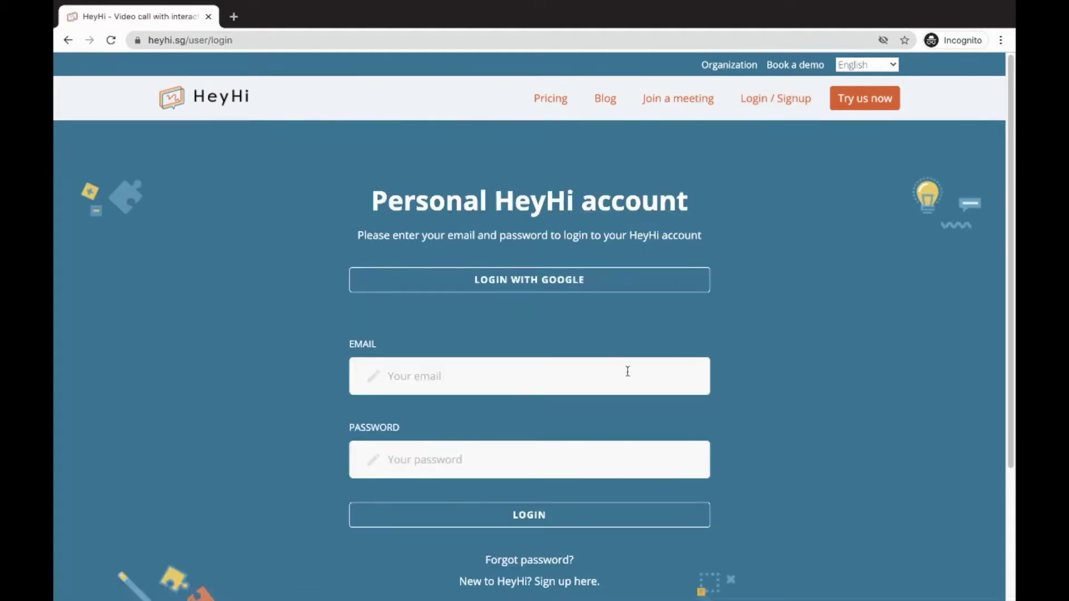
# Look over the sign-up page's name, email and password fields for a new account.
pyautogui.scroll(-3, 472, 389)
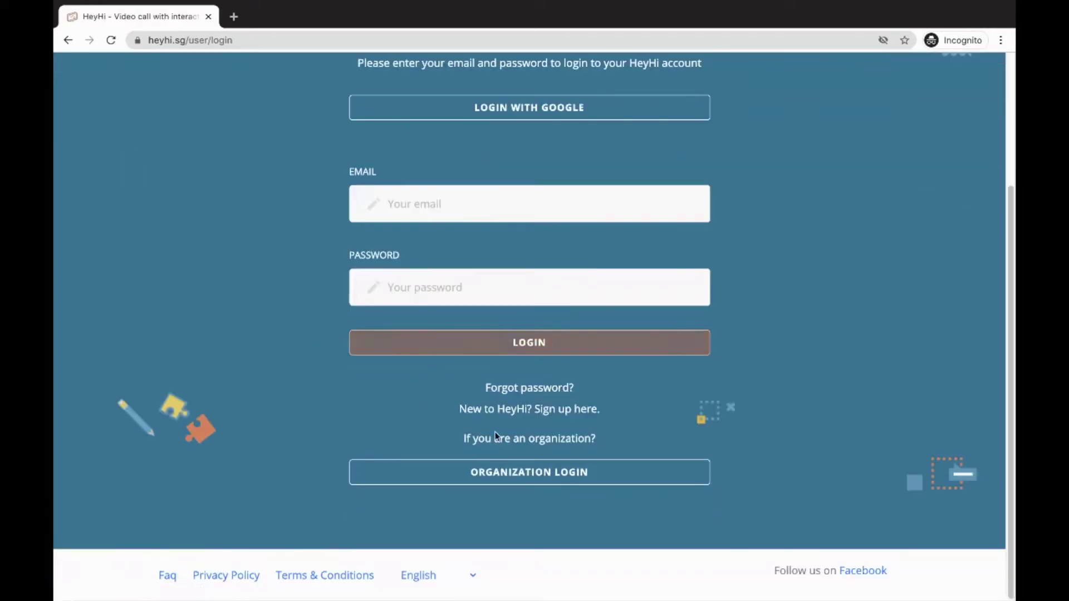
pyautogui.scroll(3, 501, 389)
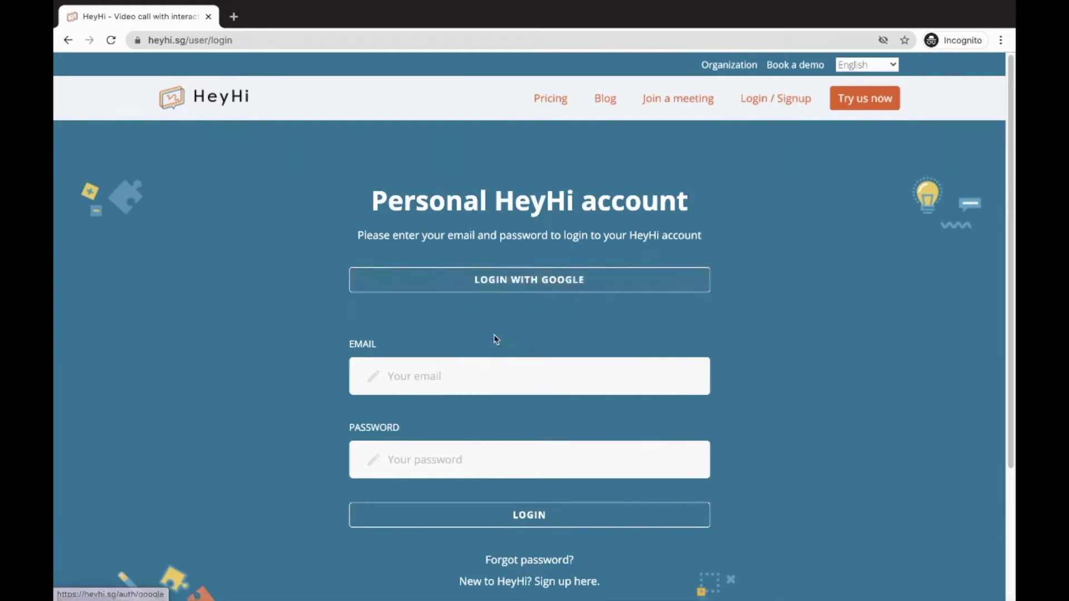
pyautogui.scroll(-1, 496, 339)
pyautogui.scroll(-3, 367, 328)
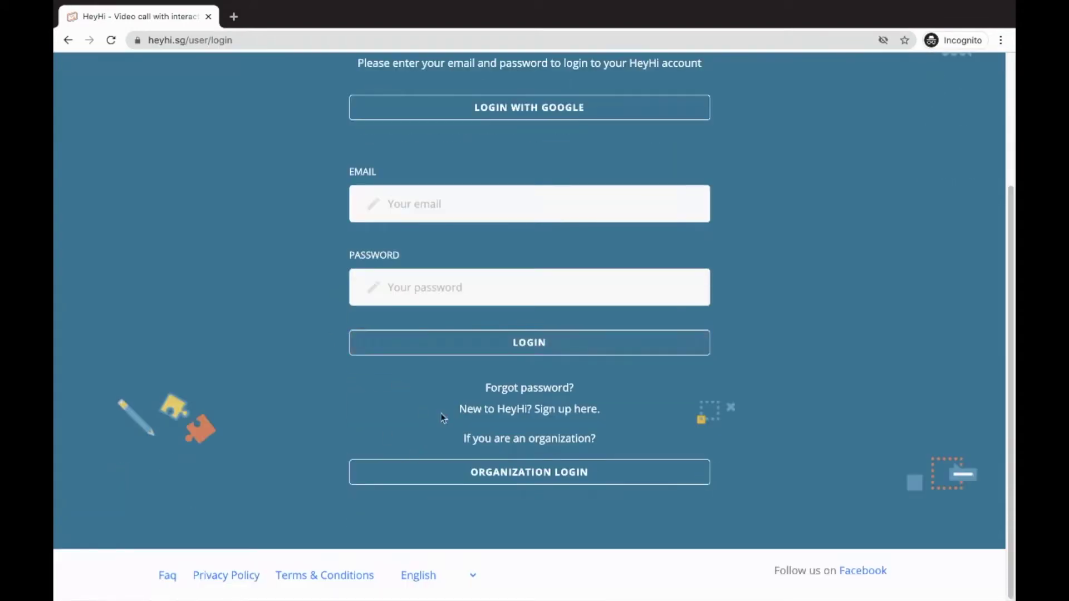
pyautogui.click(514, 414)
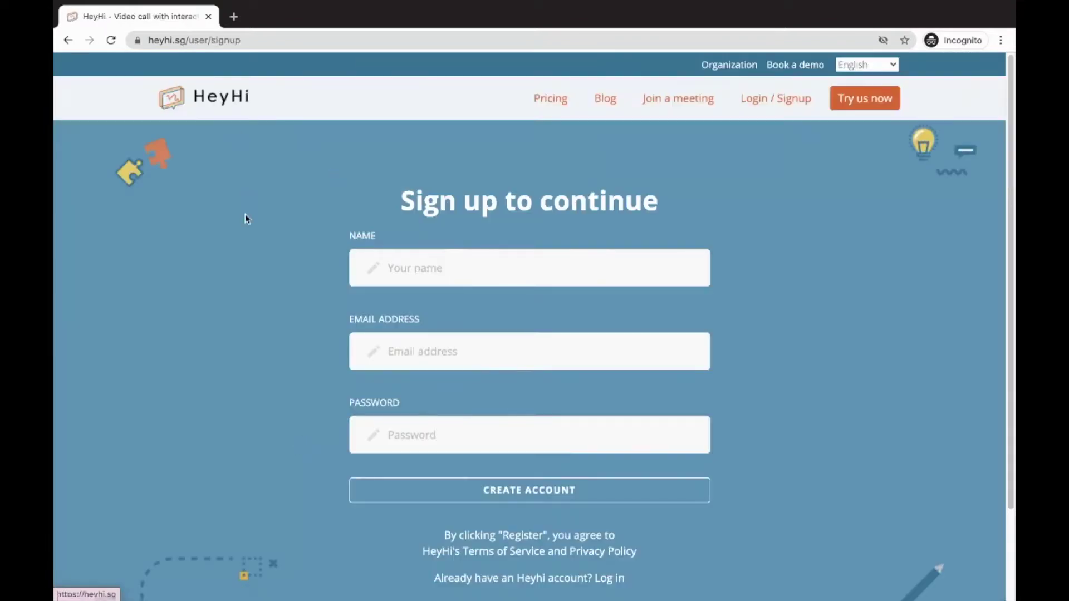
pyautogui.click(518, 283)
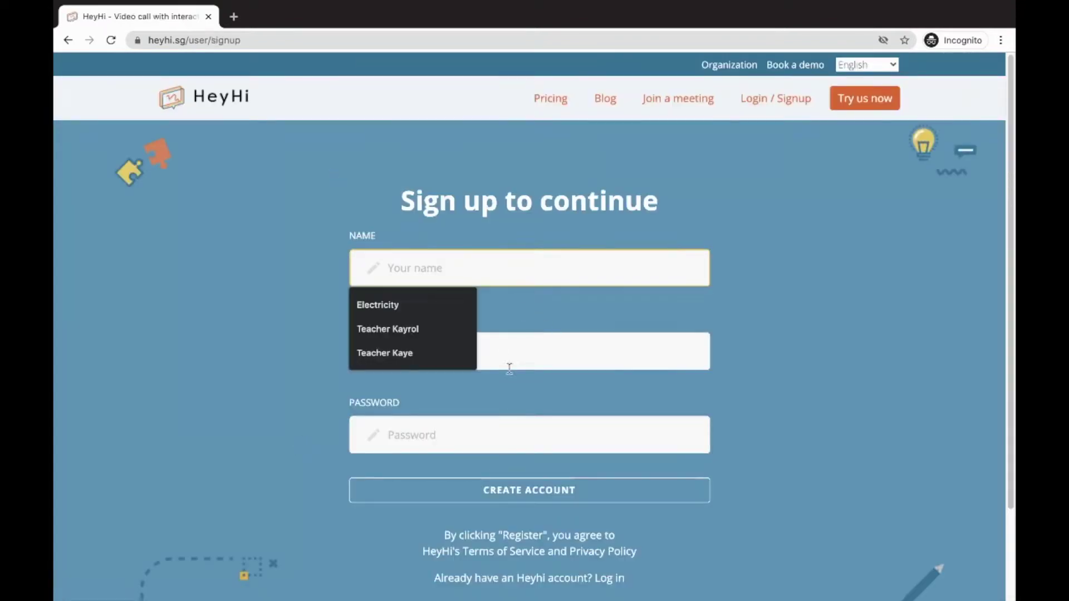
pyautogui.click(530, 345)
pyautogui.click(511, 442)
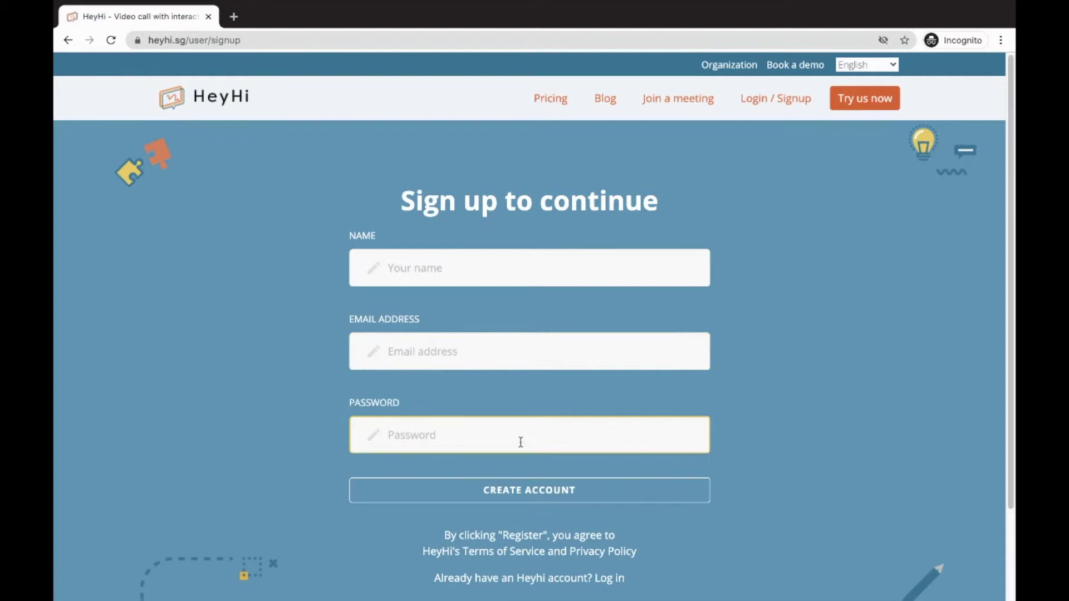
pyautogui.scroll(-2, 460, 432)
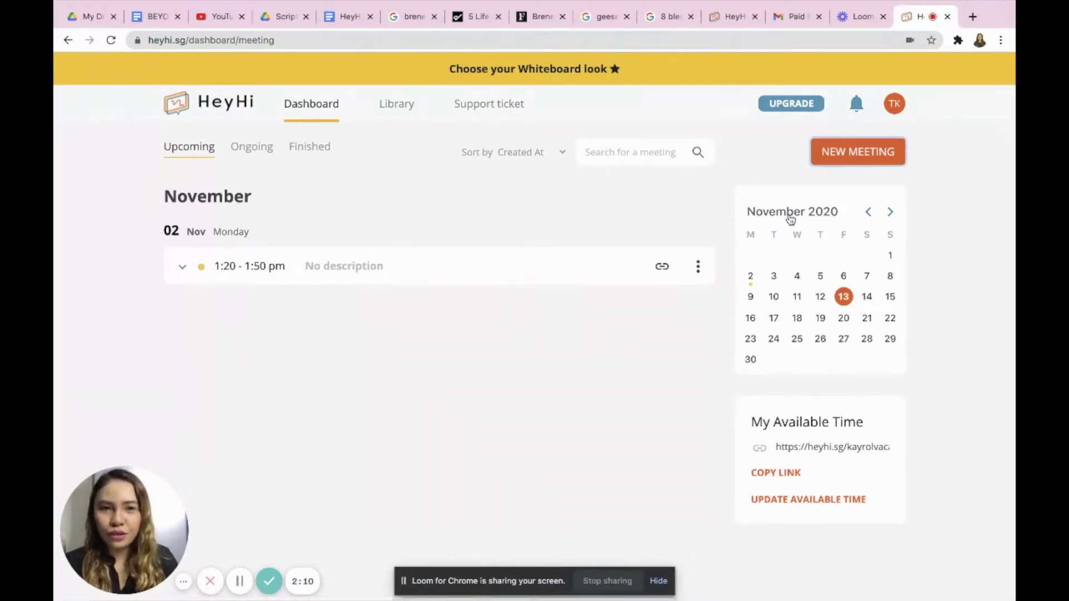
# Visit the library and support ticket pages, then return to the meeting dashboard.
pyautogui.click(396, 104)
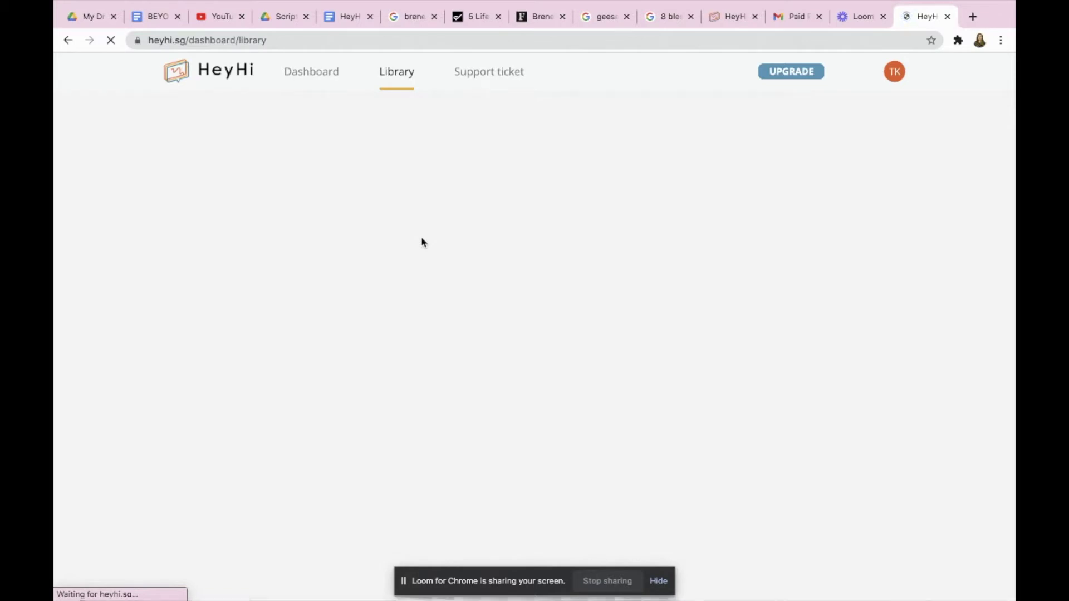
pyautogui.click(504, 78)
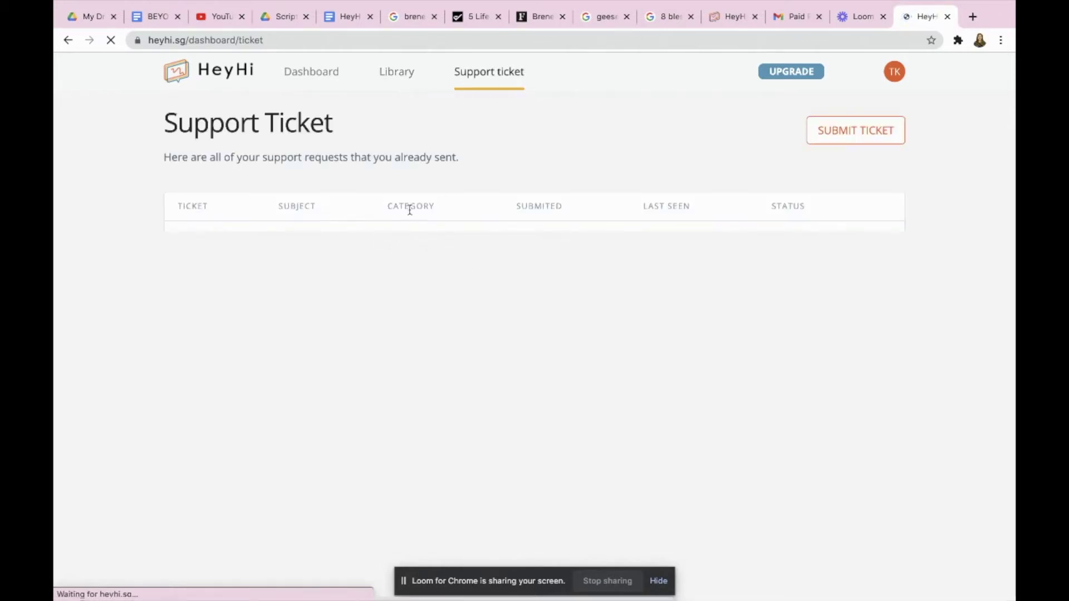
pyautogui.click(321, 77)
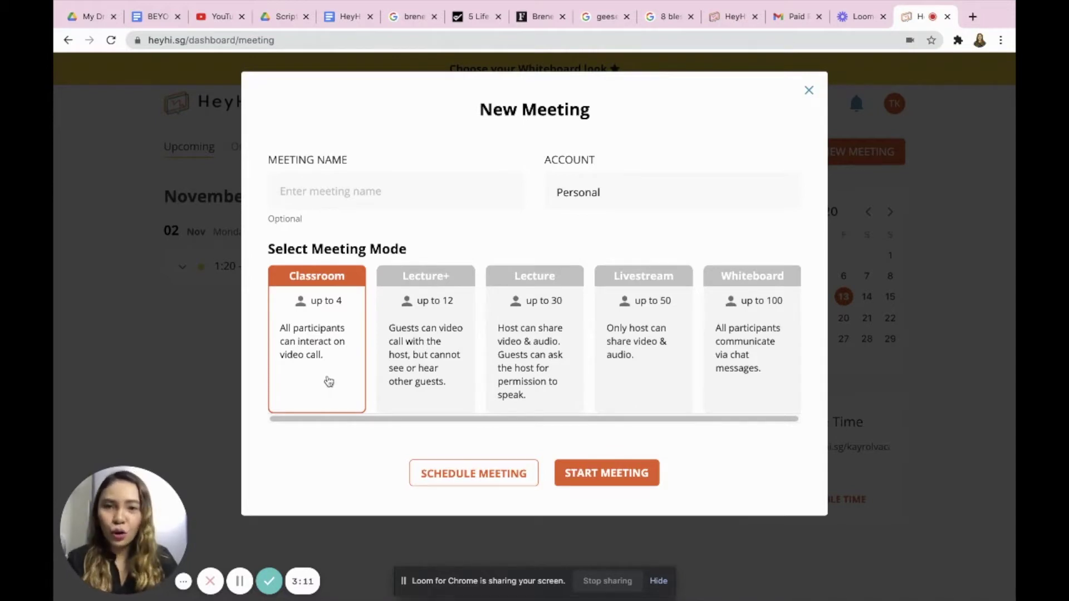
# Compare the Lecture+, Lecture, Livestream and Whiteboard modes, then settle on Classroom mode.
pyautogui.click(430, 364)
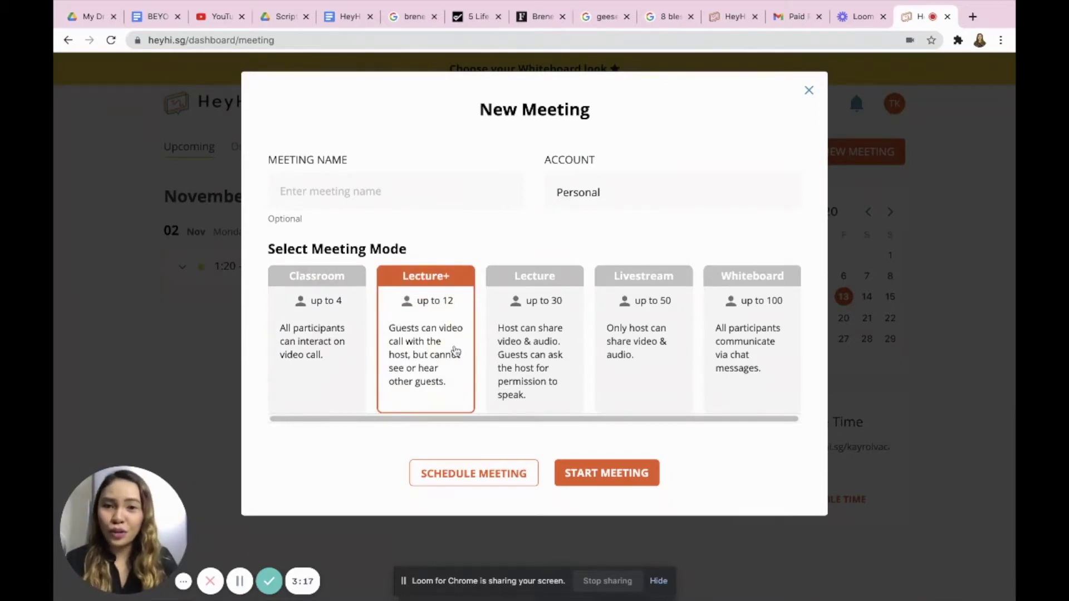
pyautogui.click(571, 379)
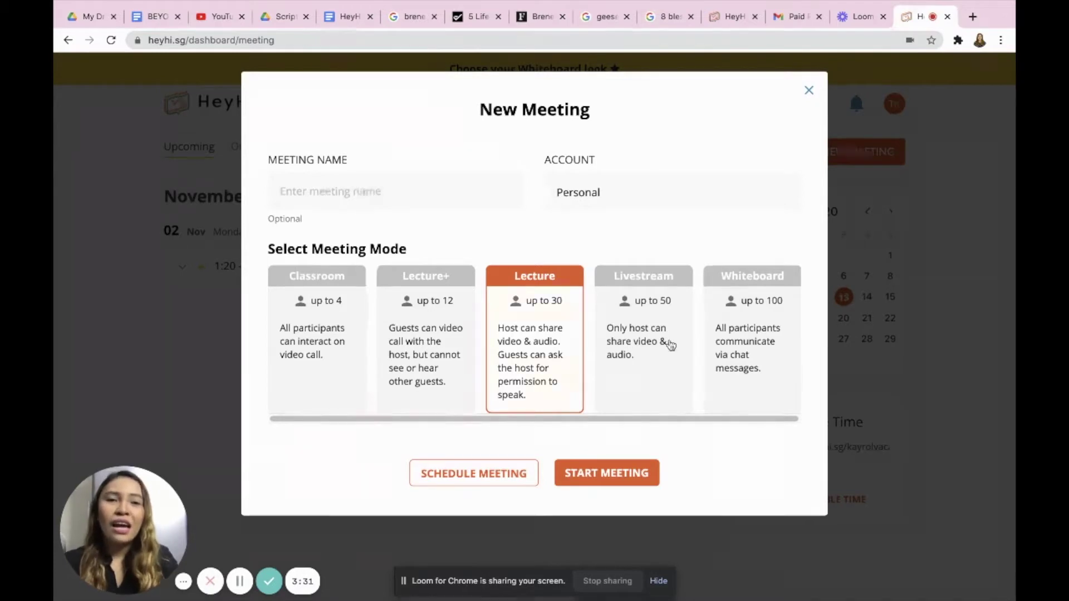
pyautogui.click(669, 343)
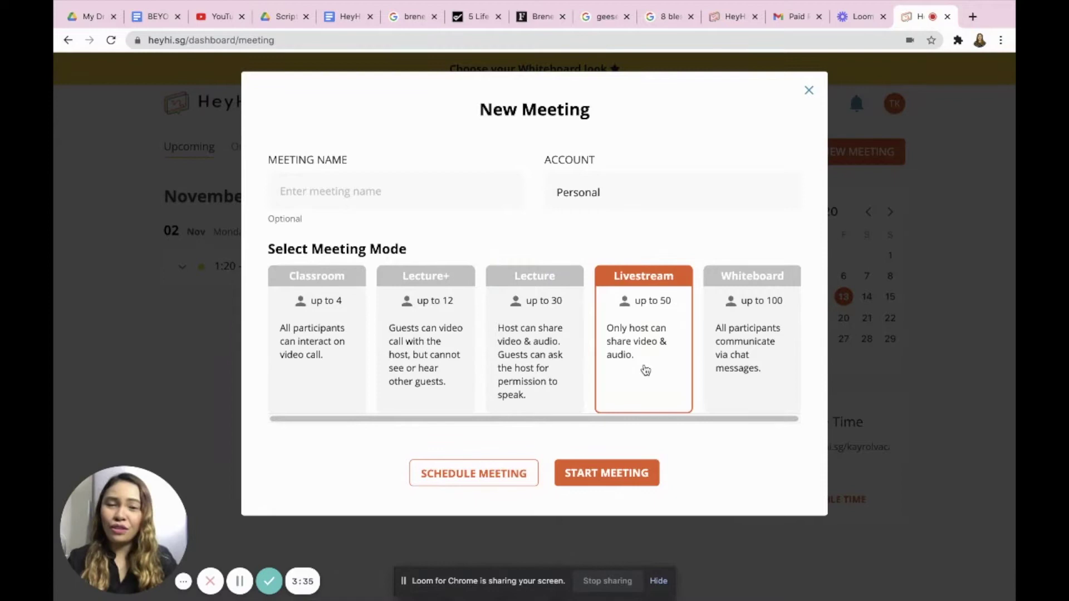
pyautogui.click(765, 378)
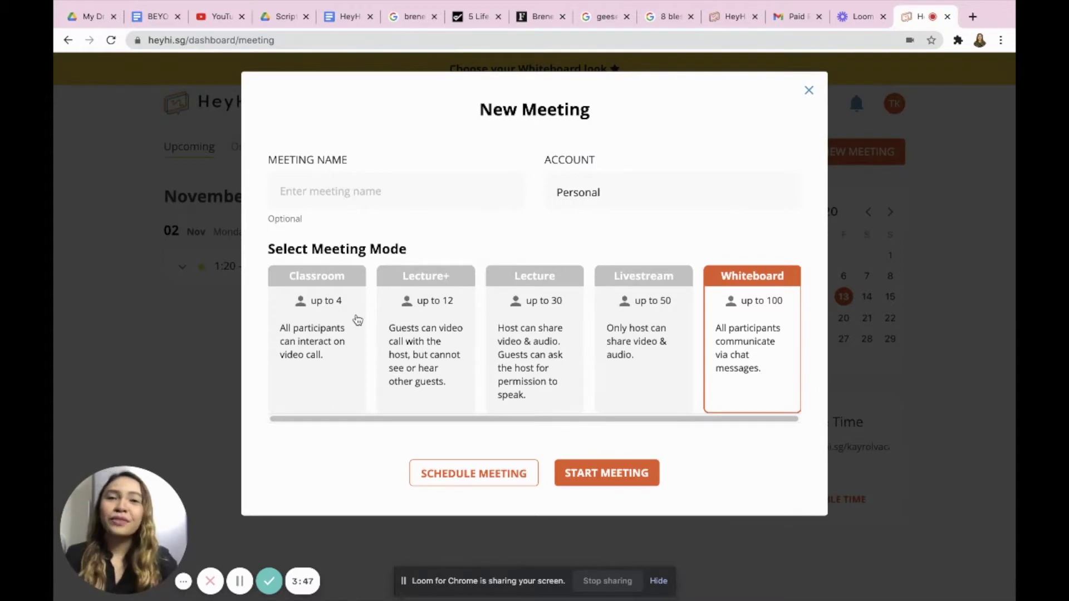
pyautogui.click(337, 333)
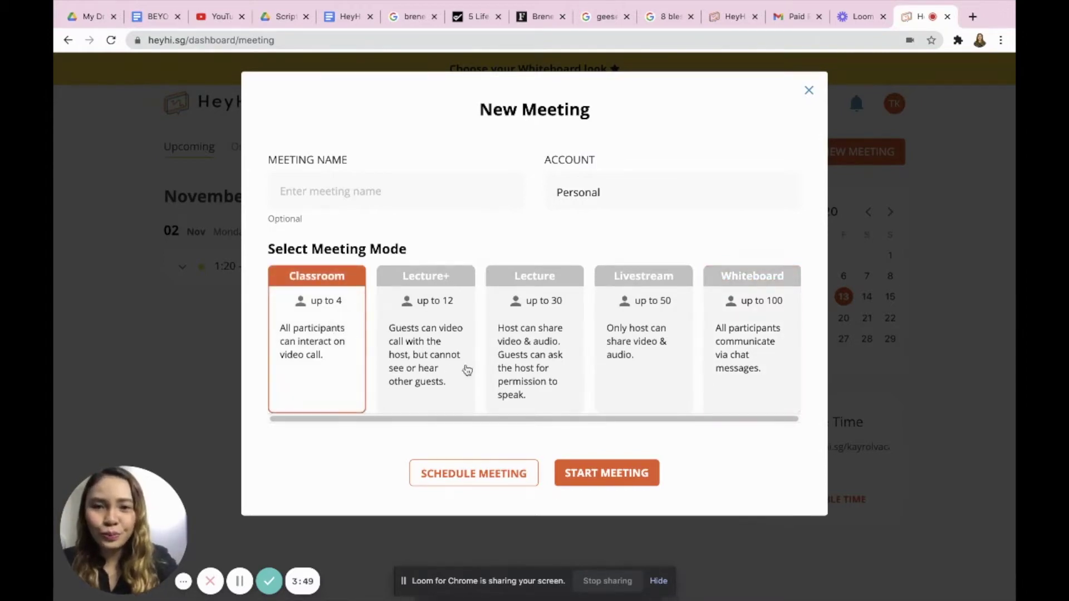
pyautogui.click(410, 198)
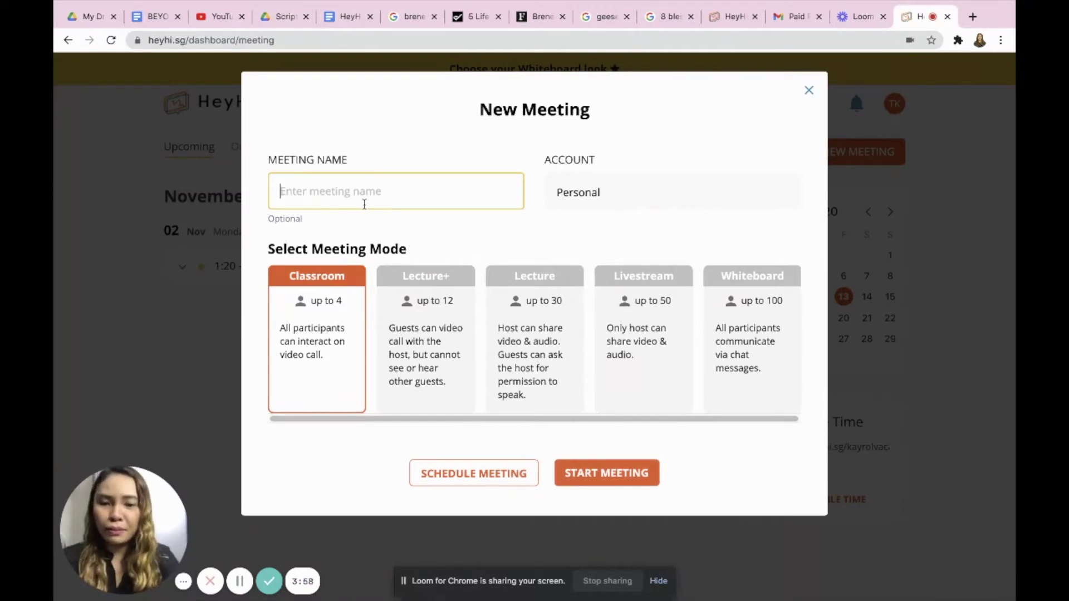
# Name the meeting 'Physics Class' and set it to be scheduled for later.
pyautogui.write('Physics')
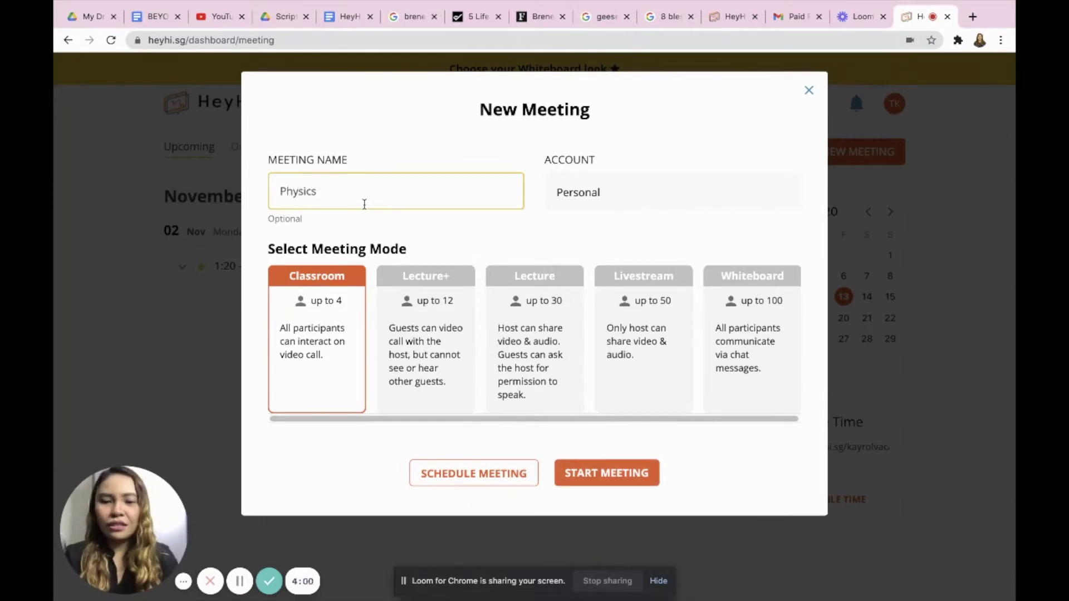
pyautogui.write(' Class')
pyautogui.press('Tab')
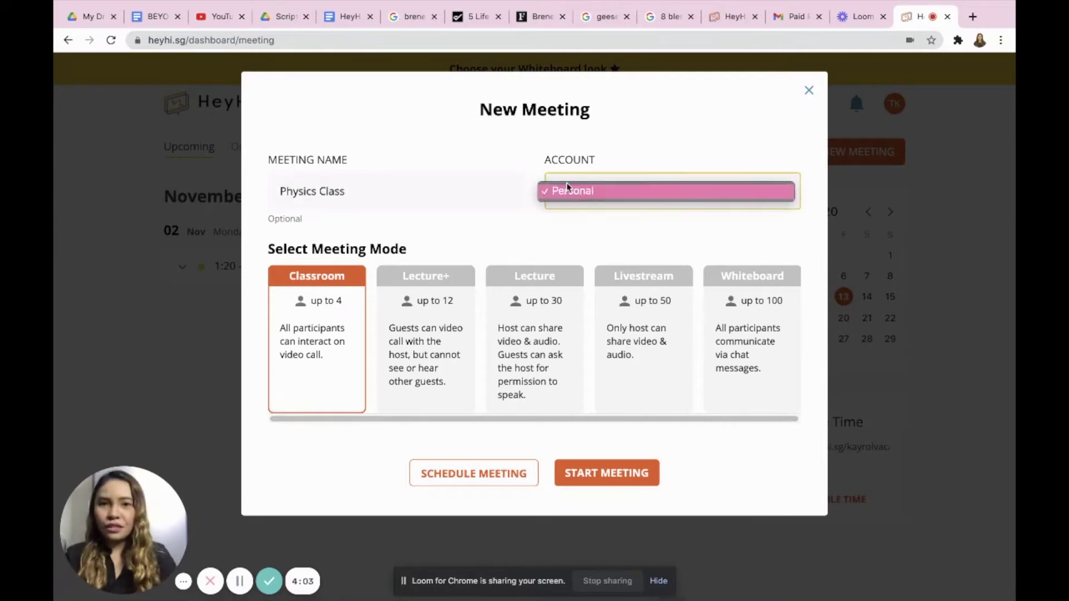
pyautogui.click(450, 477)
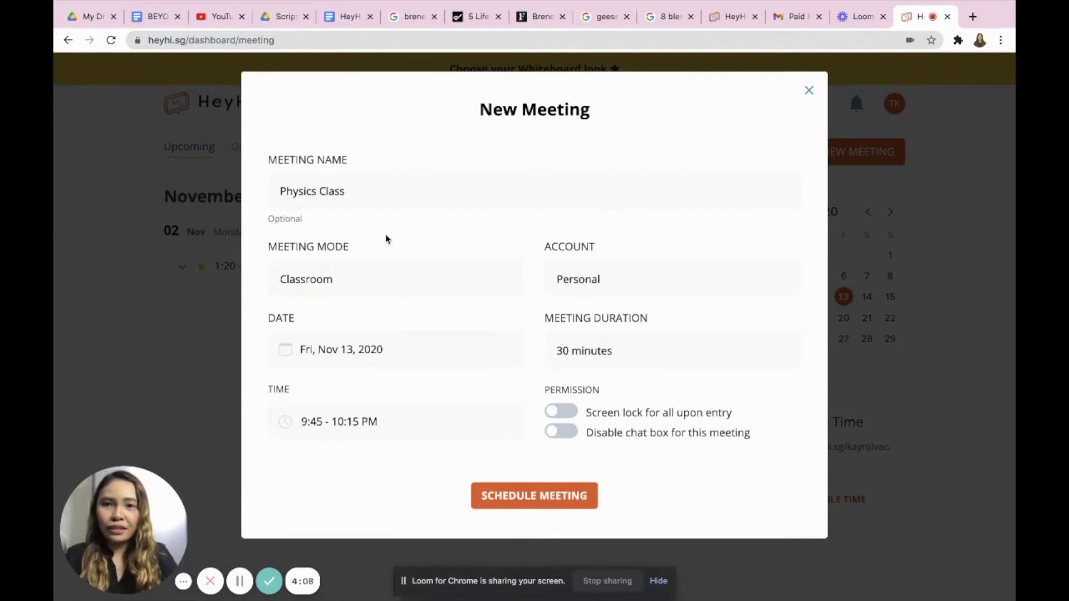
# Schedule it for Nov 14, 2020, lasting 30 minutes, starting at 9:45 PM.
pyautogui.click(359, 351)
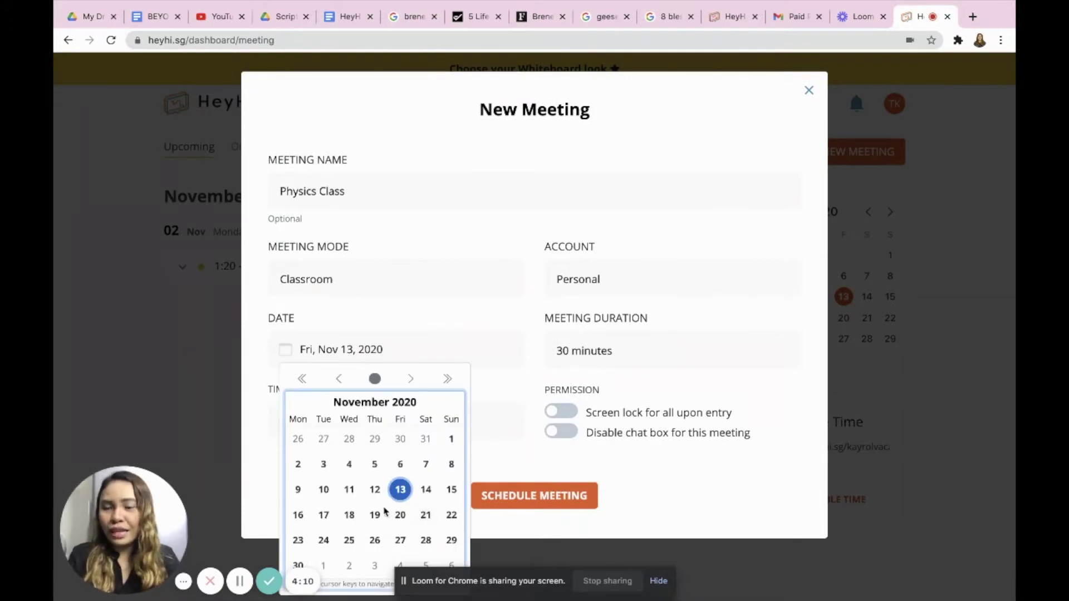
pyautogui.click(426, 490)
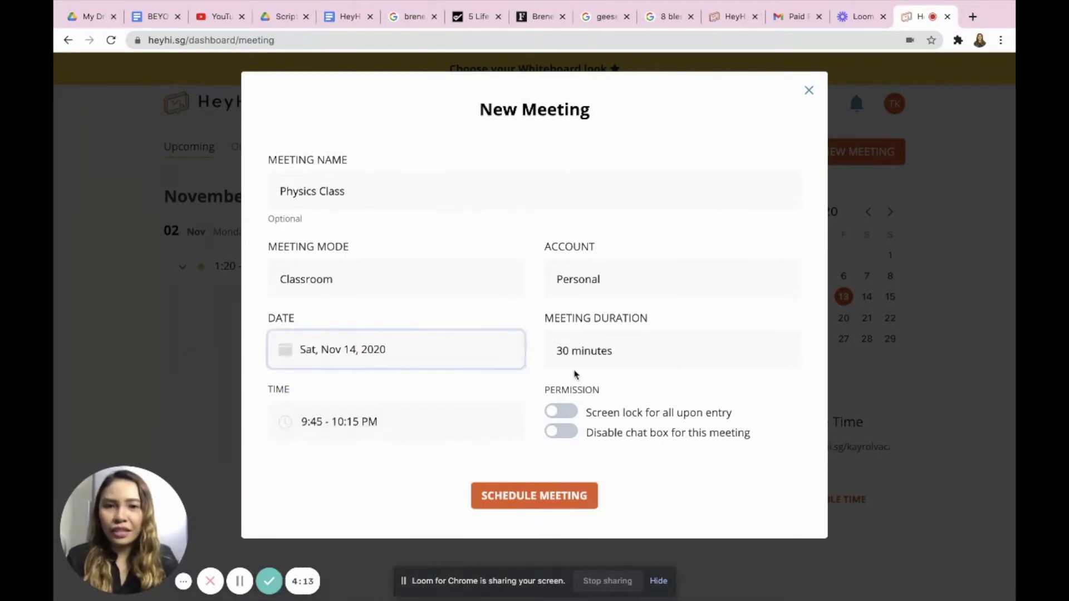
pyautogui.click(576, 359)
pyautogui.click(584, 393)
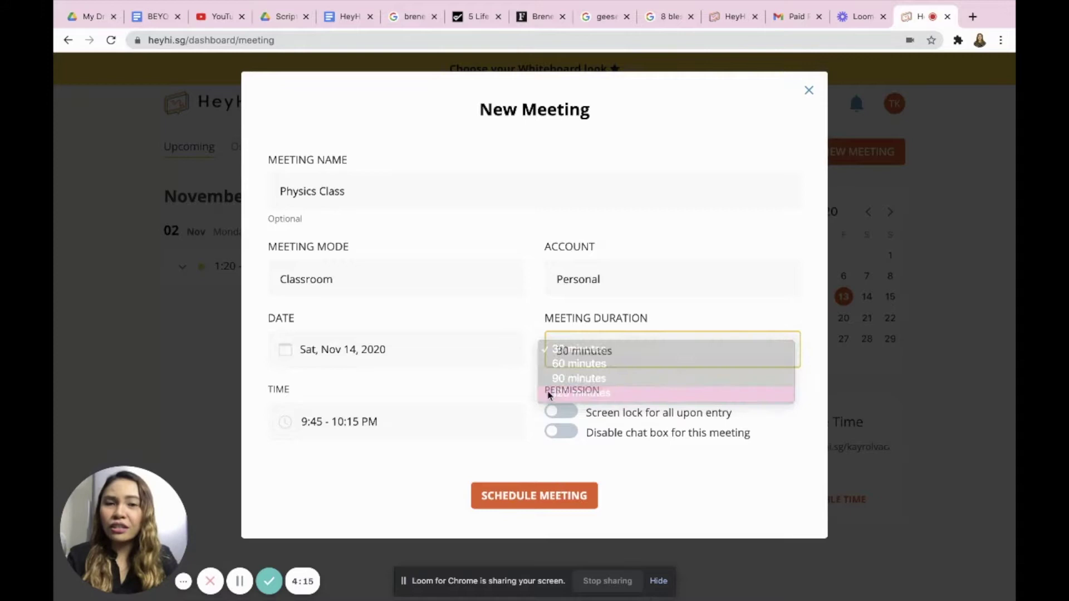
pyautogui.click(611, 358)
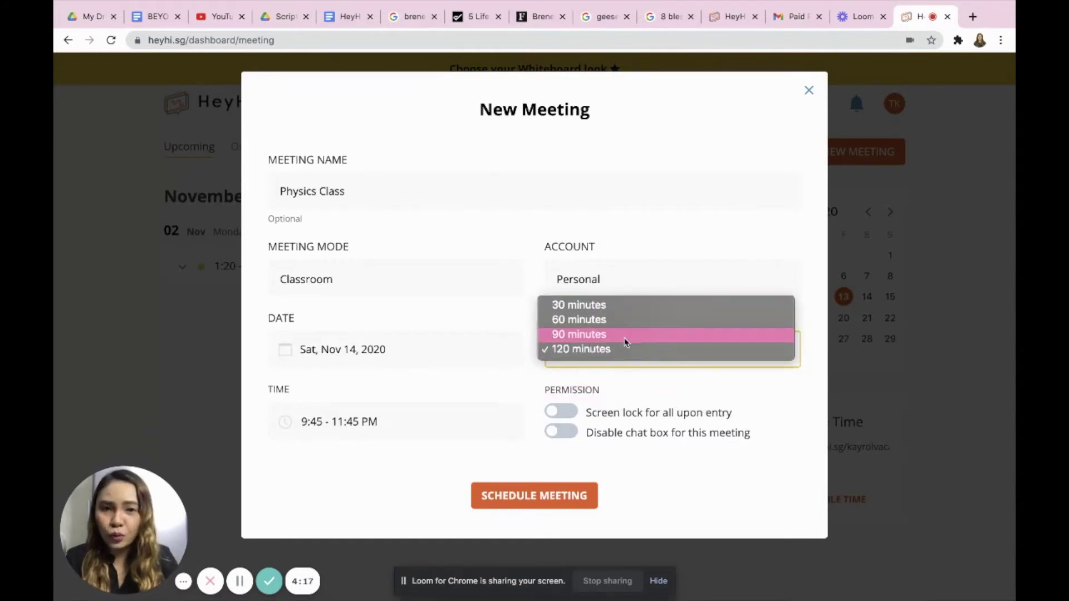
pyautogui.click(622, 307)
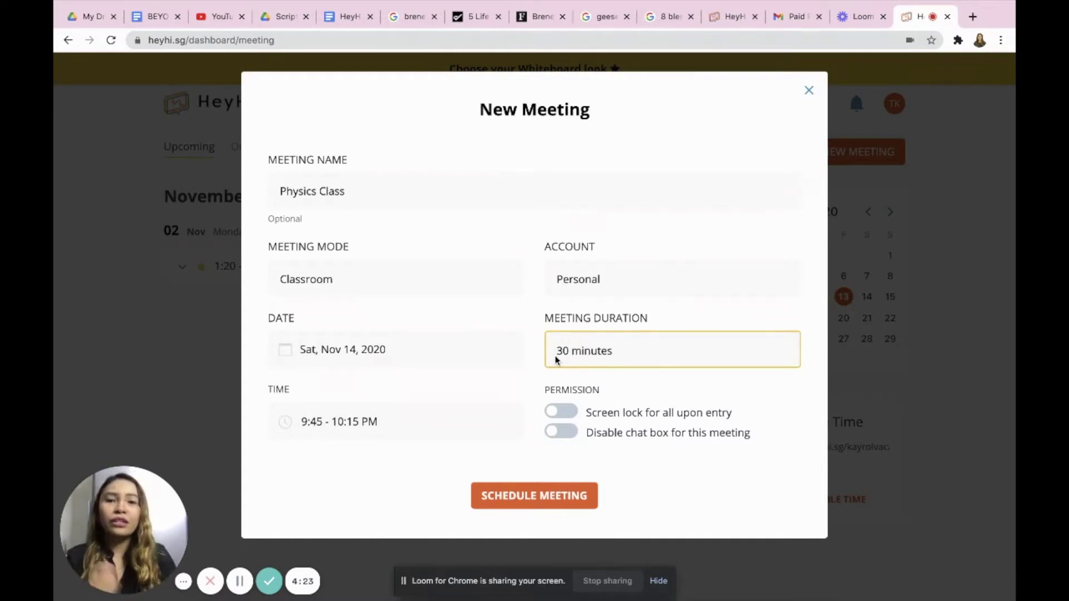
pyautogui.click(423, 425)
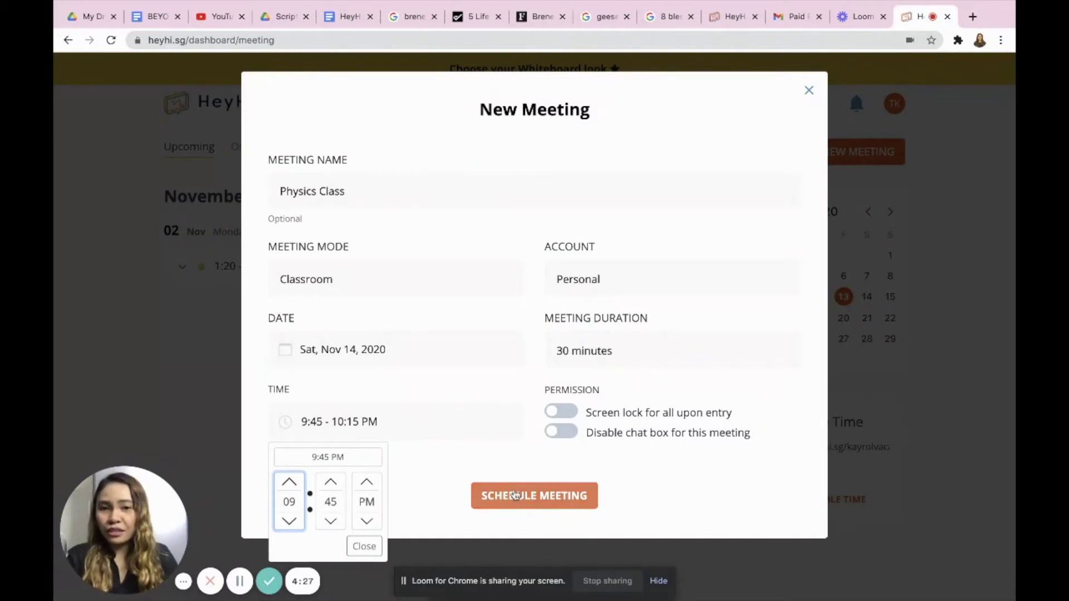
pyautogui.click(370, 352)
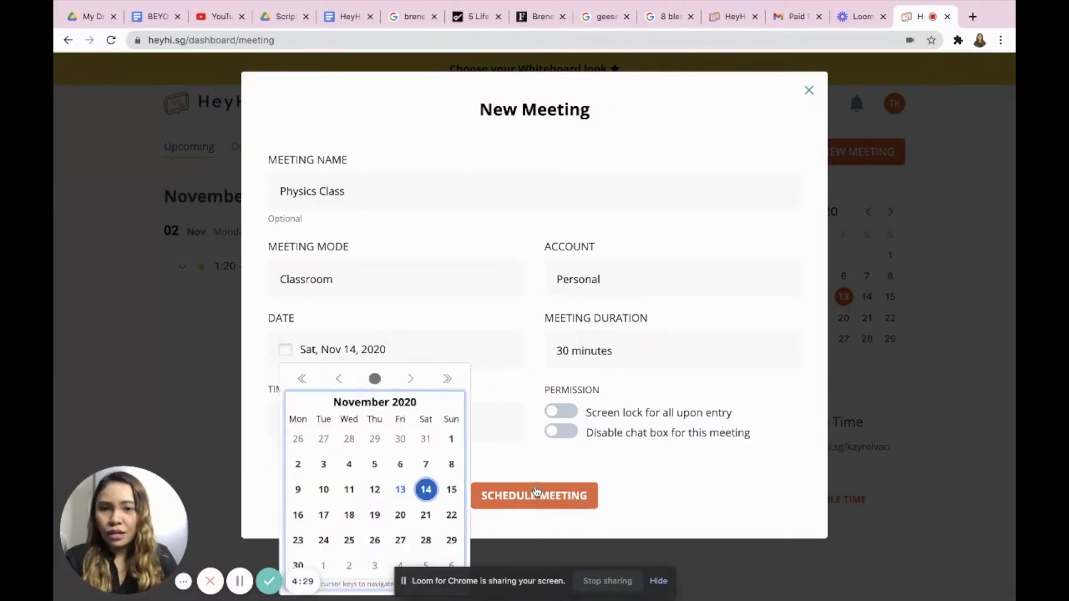
pyautogui.click(495, 503)
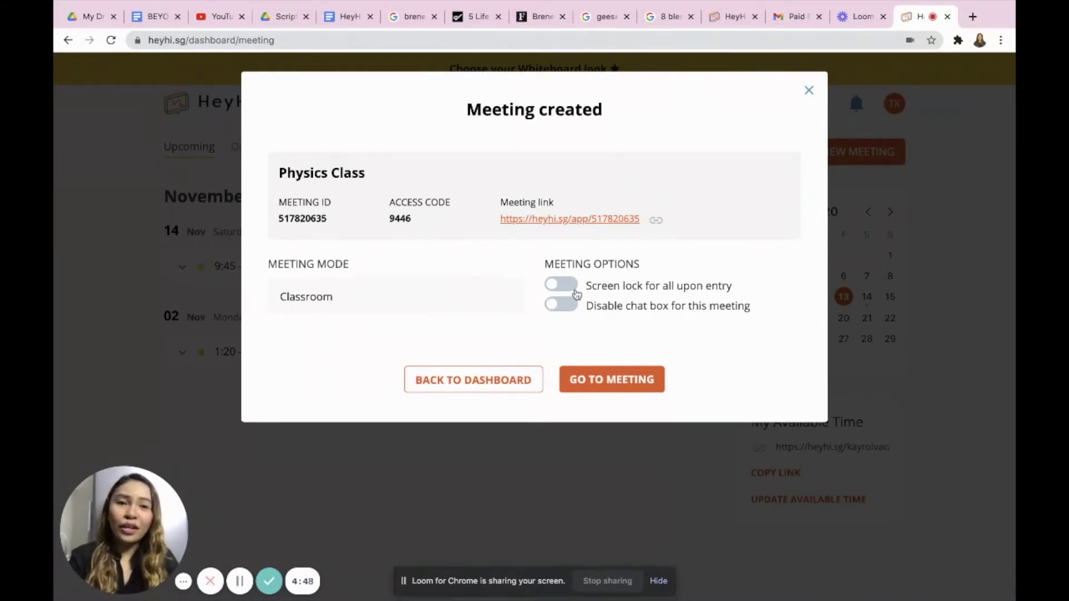
# Disable the Physics Class chat box, return to the dashboard and begin another new meeting.
pyautogui.click(558, 305)
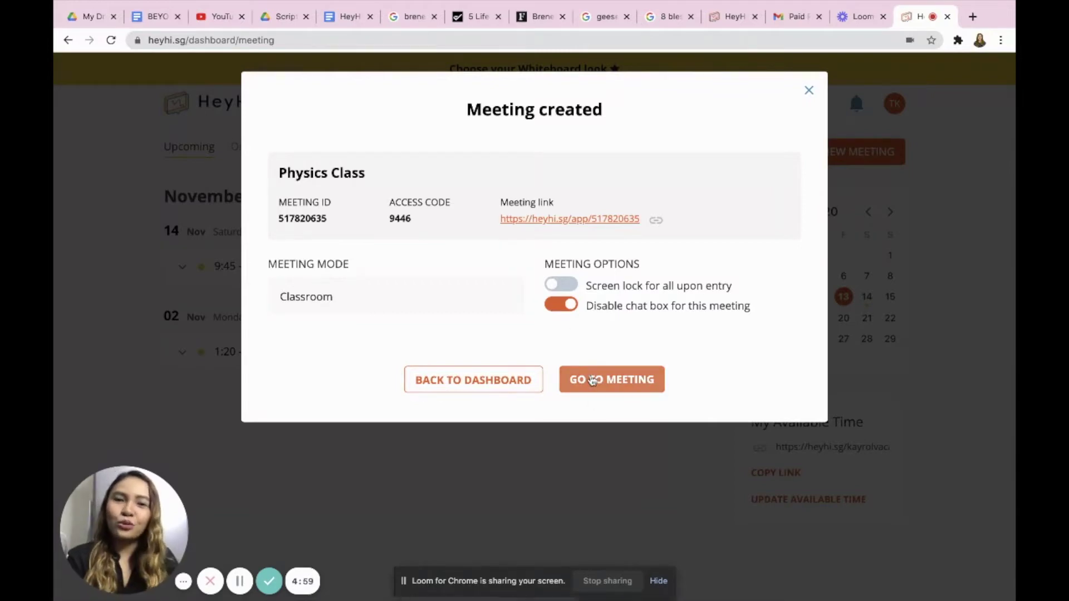
pyautogui.click(541, 386)
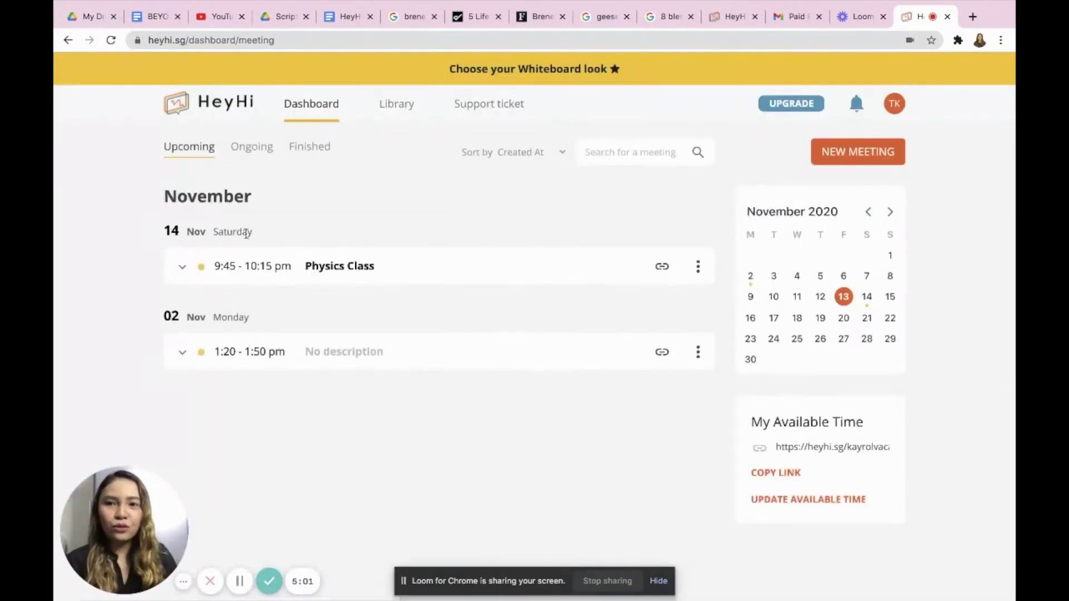
pyautogui.click(860, 154)
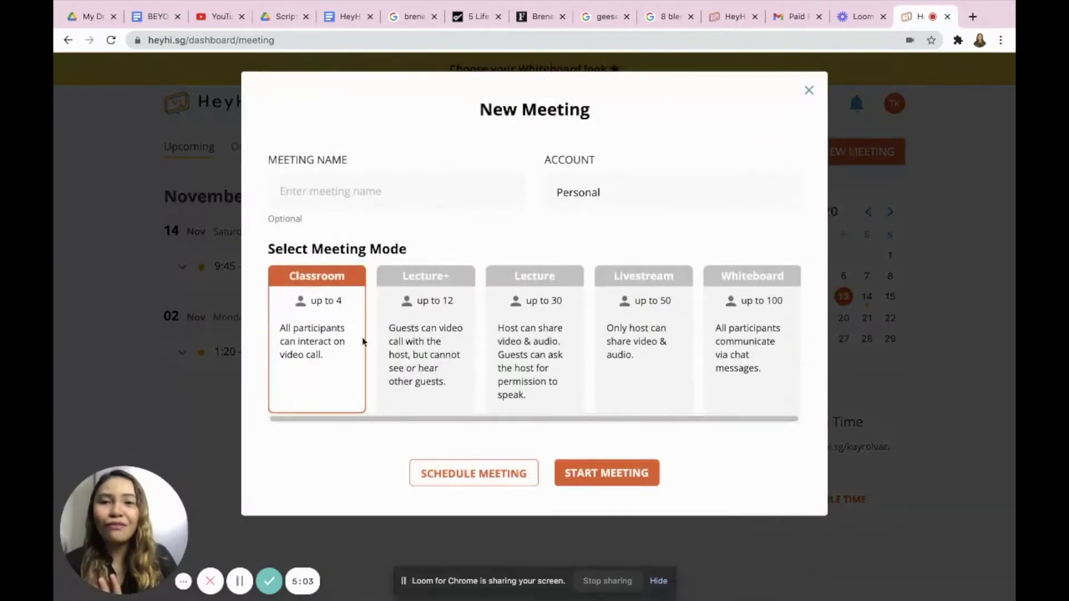
# Start an immediate Classroom meeting named 'Physics Class By Teacher' with the teacher's name.
pyautogui.click(467, 189)
pyautogui.write('P')
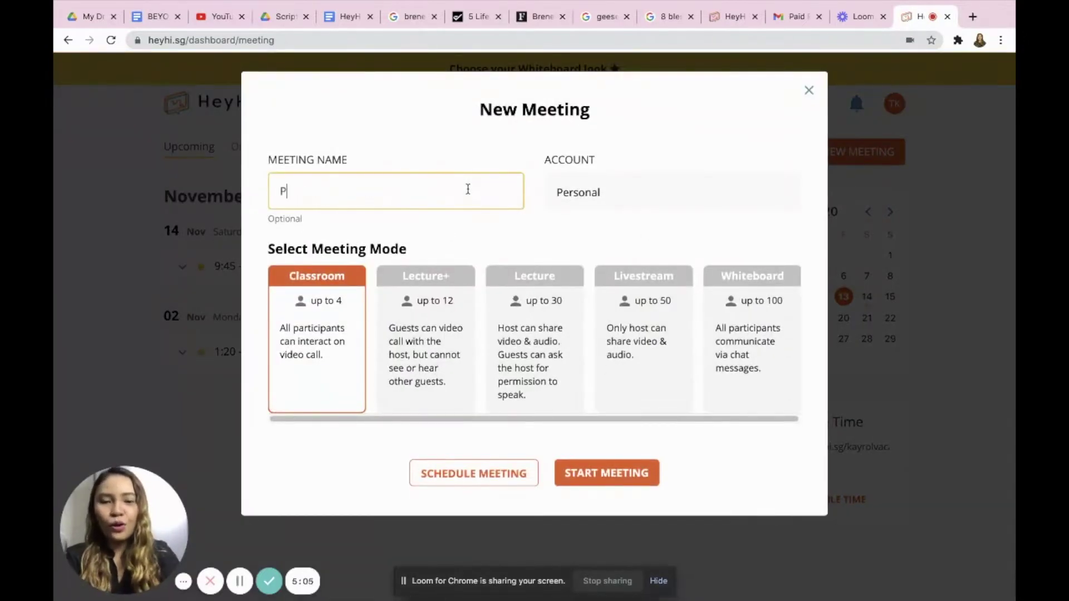
pyautogui.write('hysics Class')
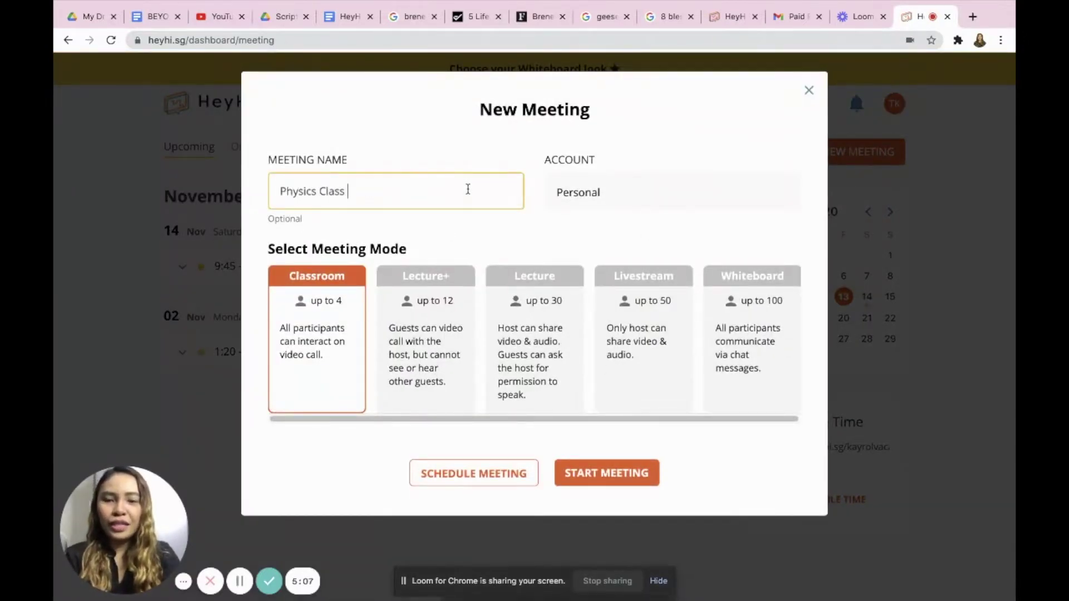
pyautogui.write(' By ')
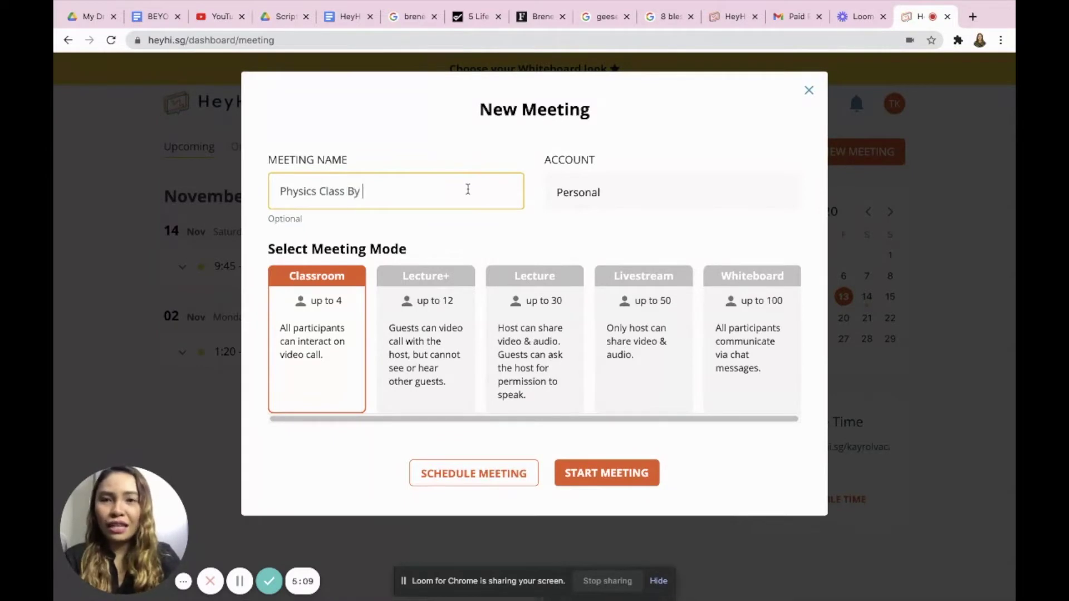
pyautogui.write('Teacher Kaye')
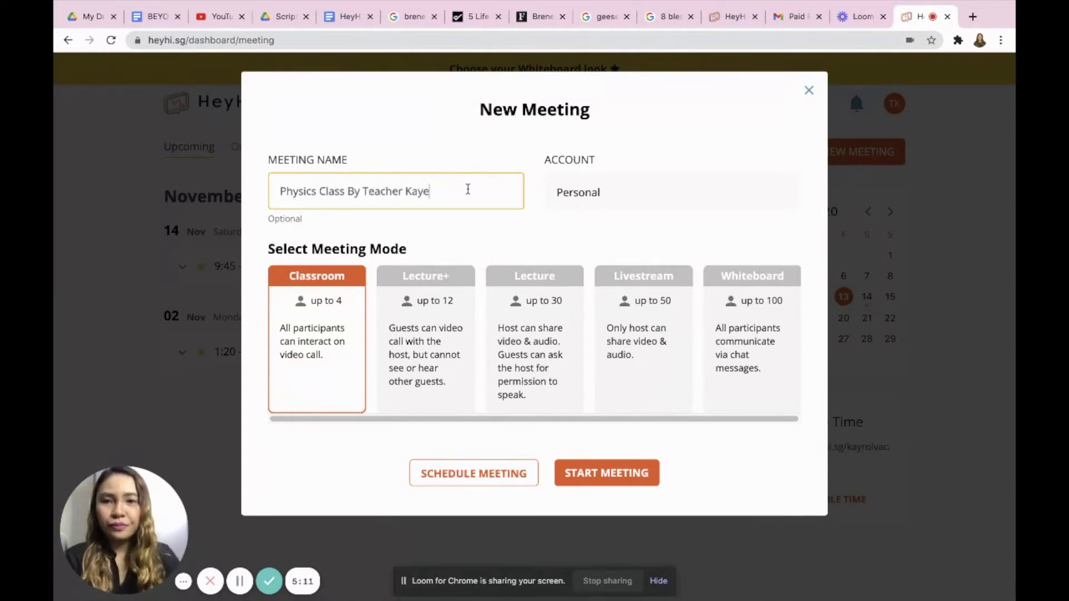
pyautogui.click(321, 327)
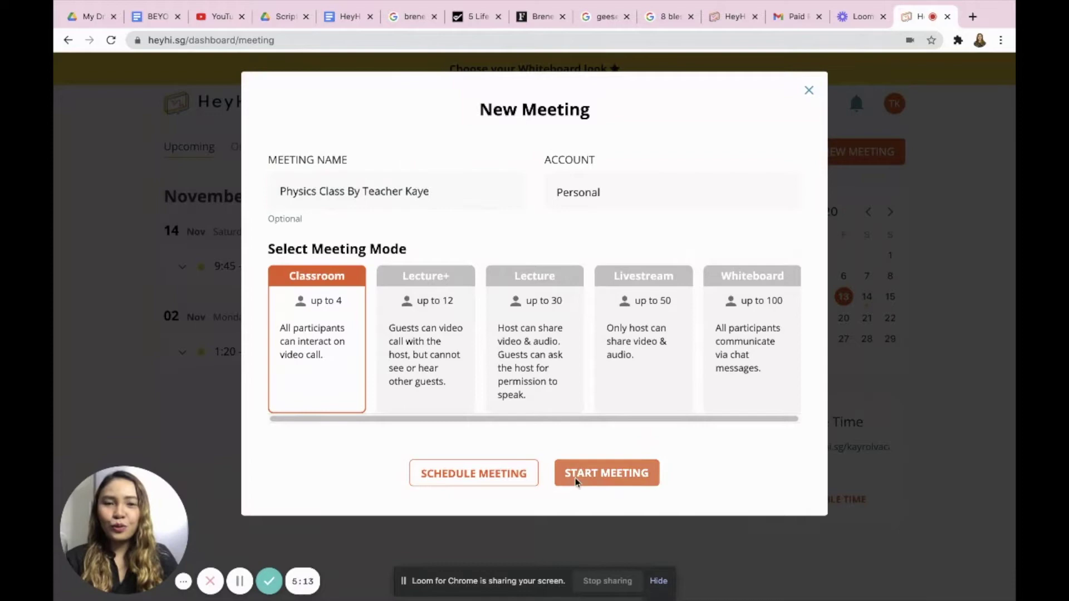
pyautogui.click(510, 472)
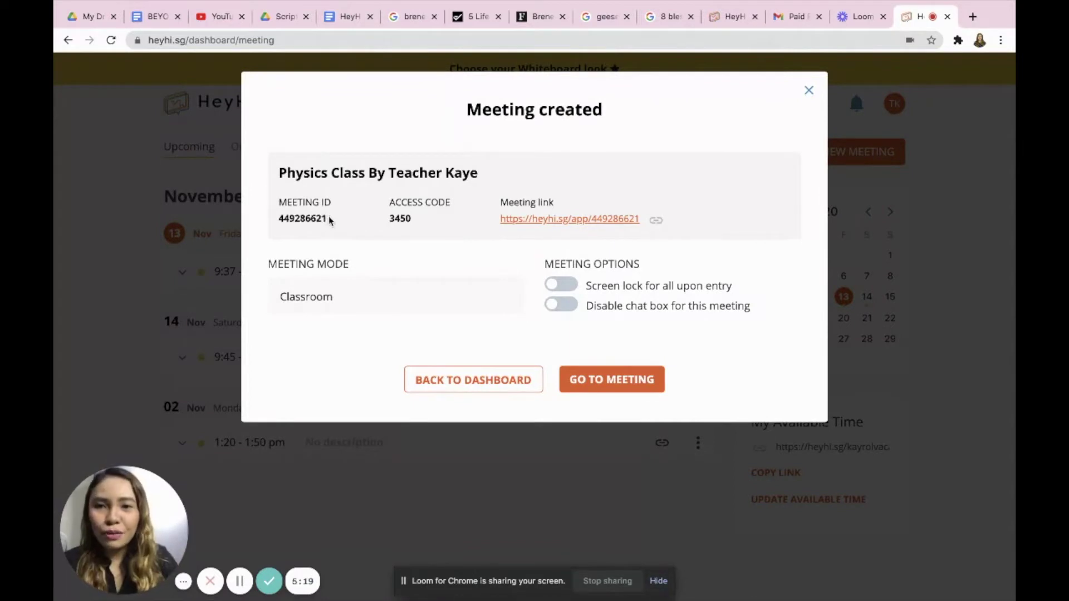
# Select the meeting ID and access code, and copy the meeting link.
pyautogui.moveTo(328, 220); pyautogui.dragTo(278, 219)
pyautogui.moveTo(412, 224); pyautogui.dragTo(374, 221)
pyautogui.click(661, 222)
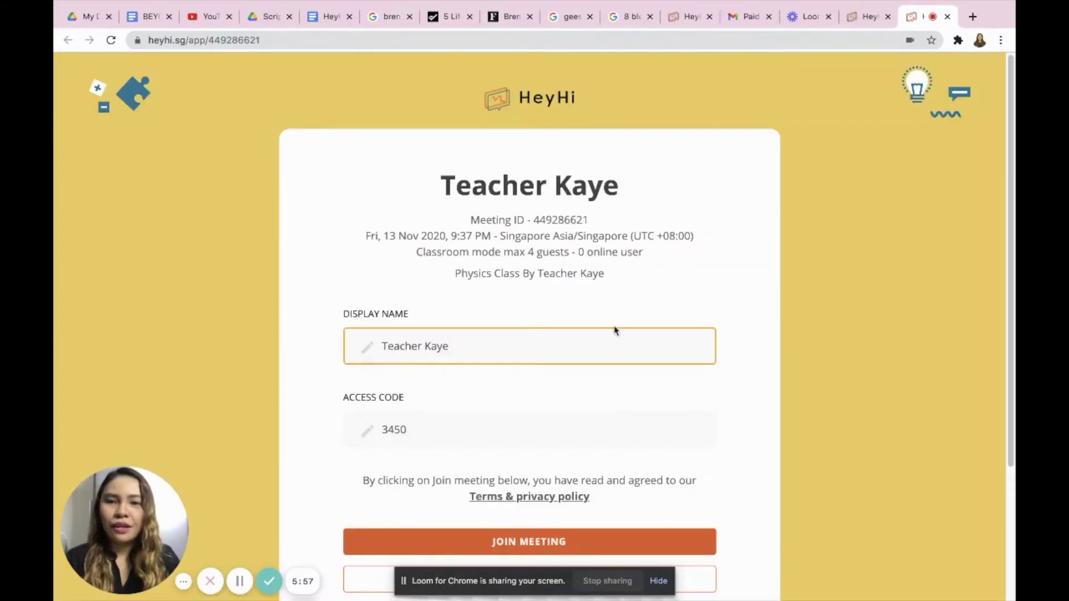
# Note the four-guest Classroom limit, join the meeting and pass the microphone and camera checks.
pyautogui.scroll(-2, 446, 252)
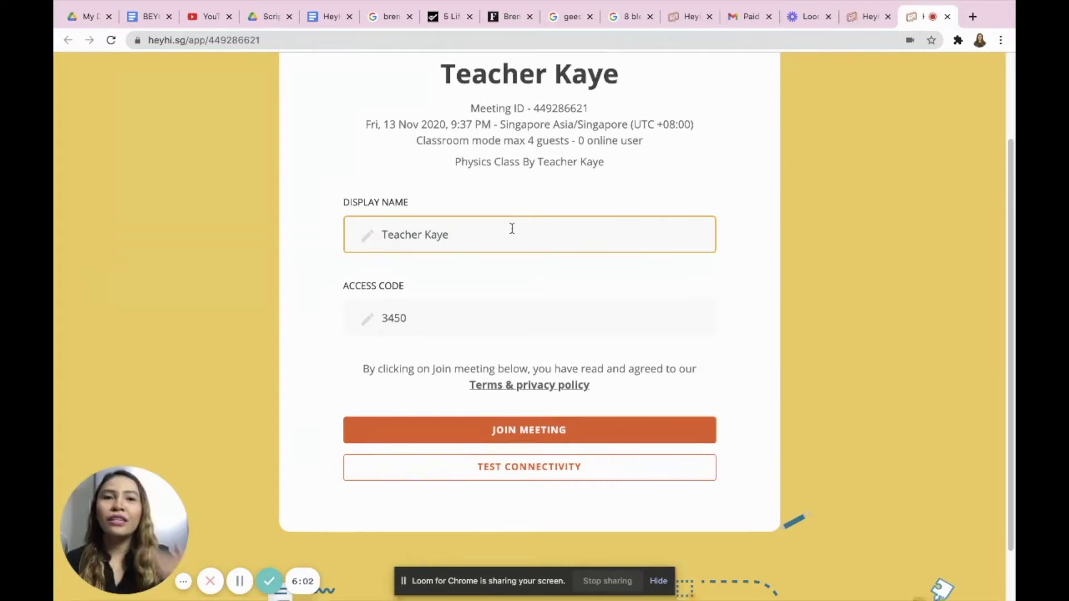
pyautogui.moveTo(460, 140); pyautogui.dragTo(577, 140)
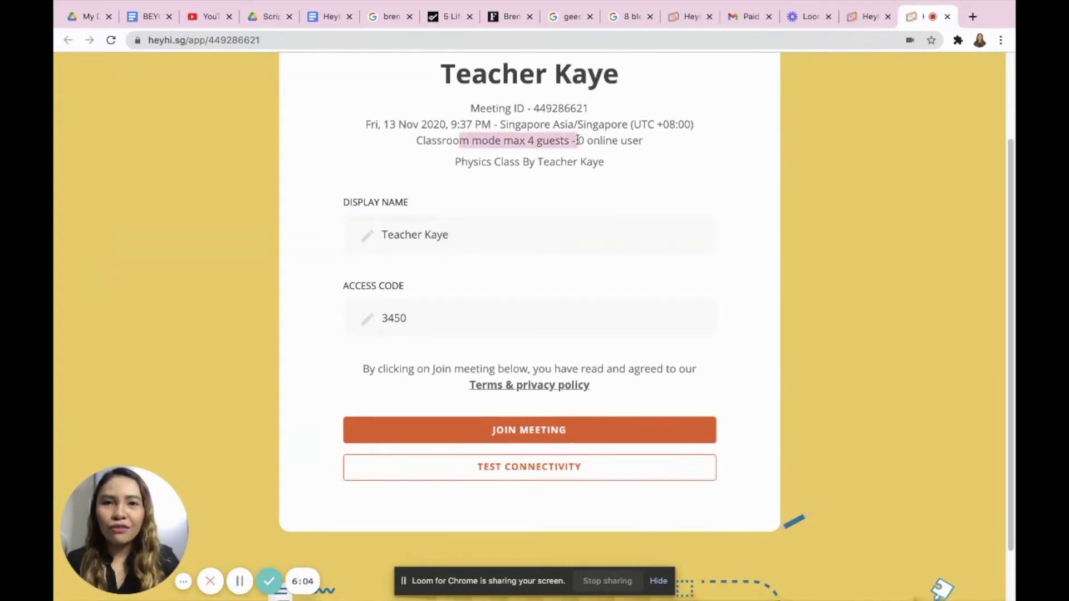
pyautogui.scroll(-1, 529, 295)
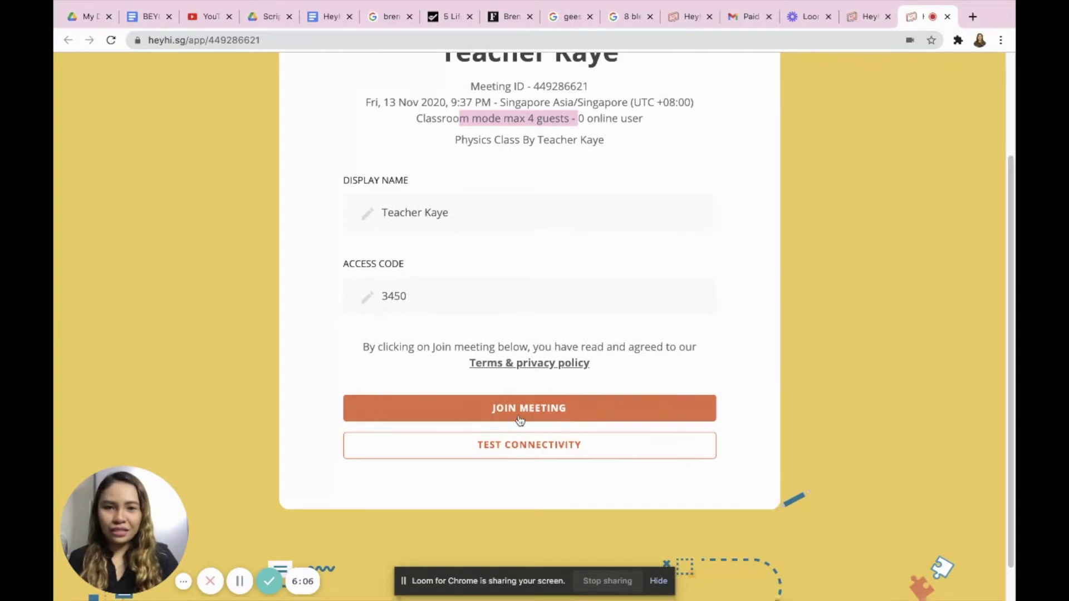
pyautogui.scroll(-2, 500, 390)
pyautogui.click(484, 369)
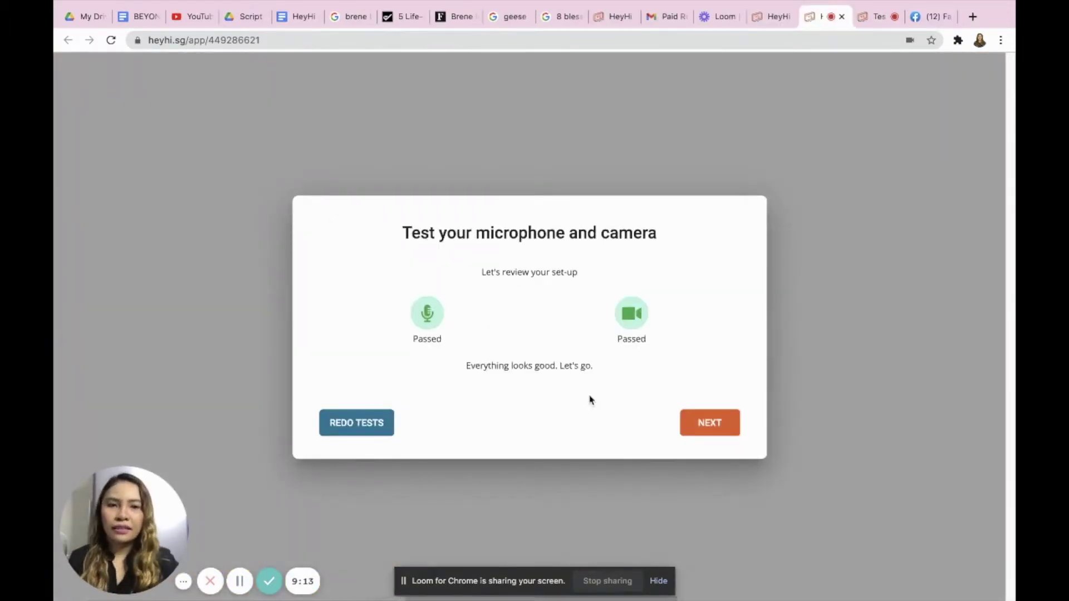
pyautogui.click(684, 421)
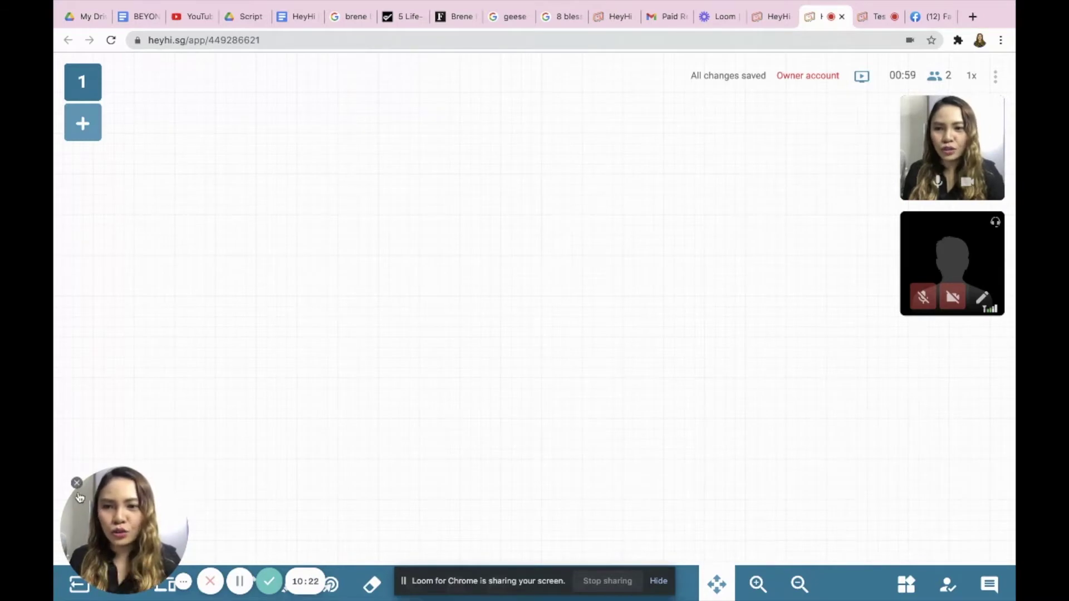
# Draw a thin black line, a thick black line and a thick green line with the pen.
pyautogui.moveTo(119, 527); pyautogui.dragTo(939, 392)
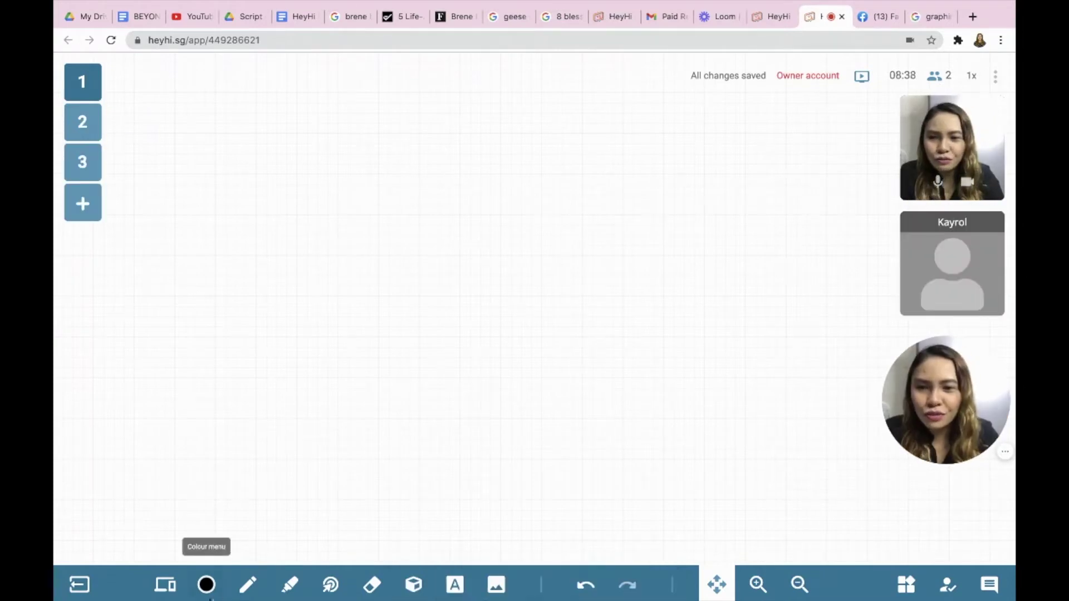
pyautogui.click(210, 594)
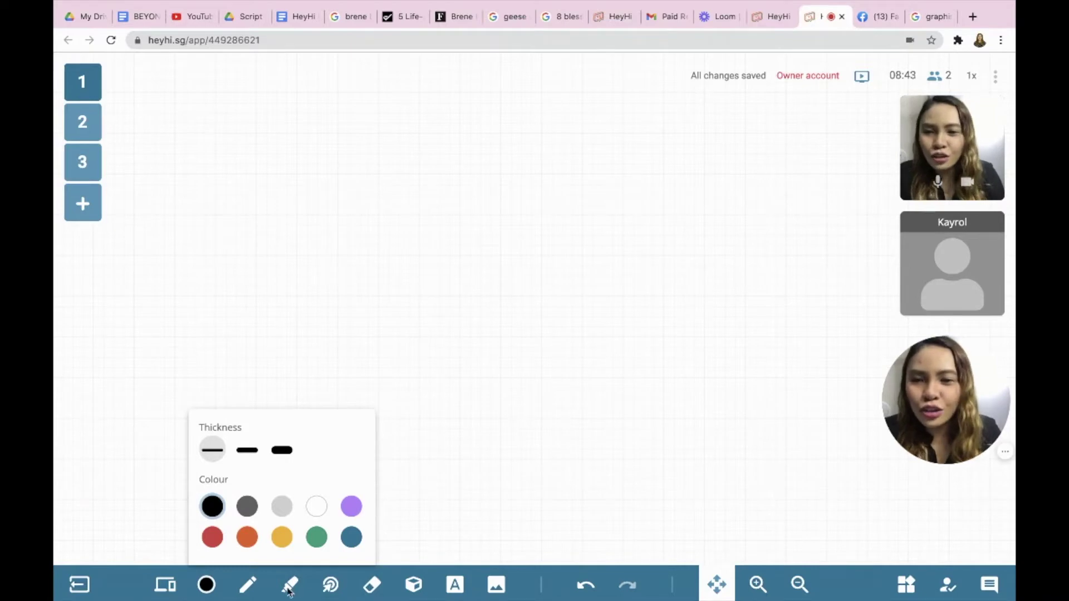
pyautogui.click(248, 585)
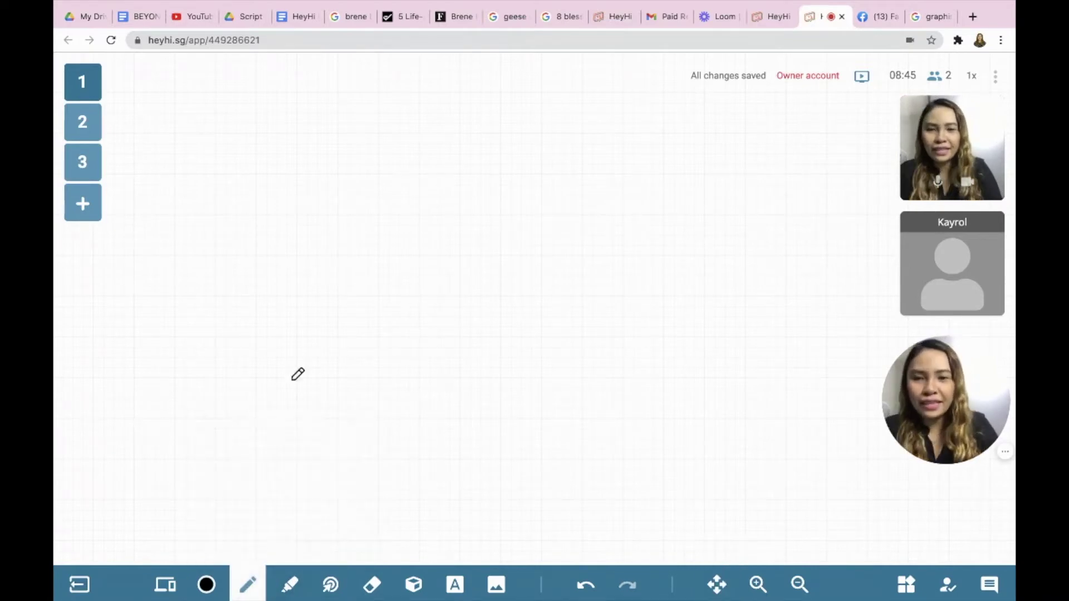
pyautogui.moveTo(160, 315); pyautogui.dragTo(294, 236)
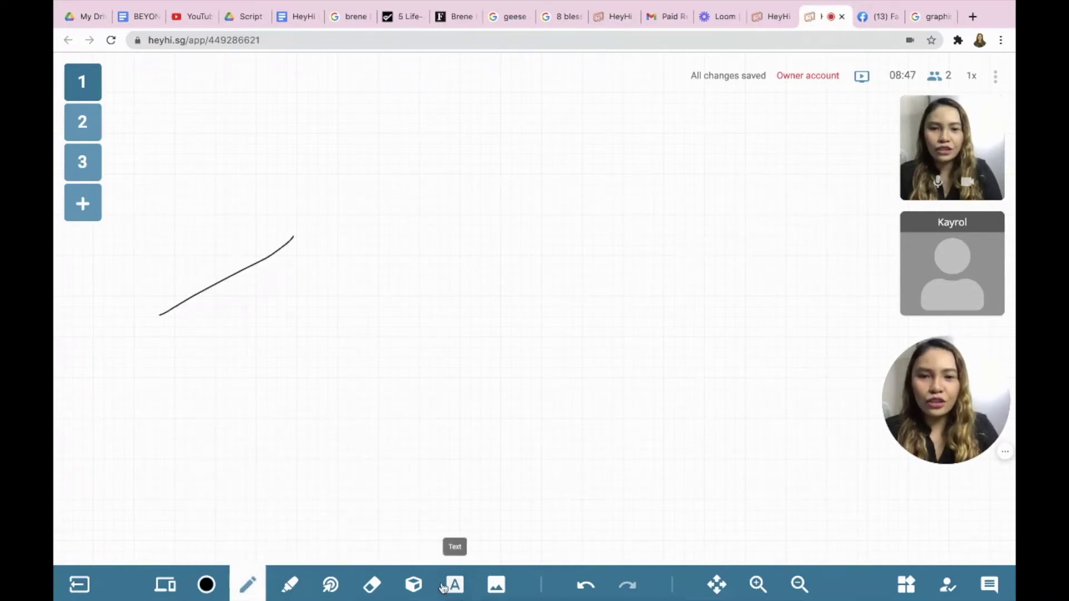
pyautogui.click(206, 584)
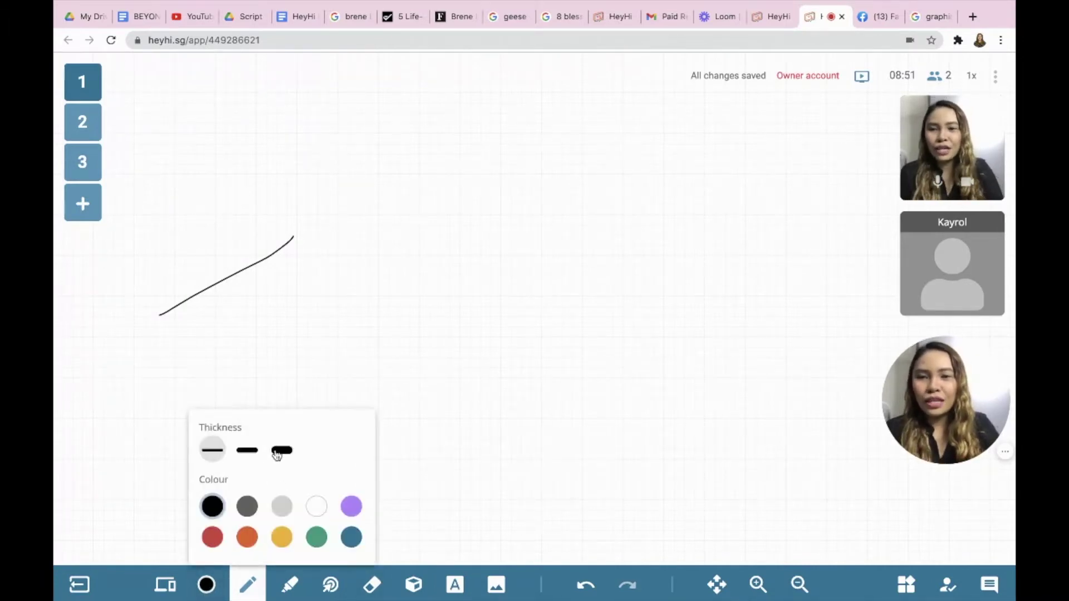
pyautogui.click(276, 455)
pyautogui.moveTo(176, 362); pyautogui.dragTo(337, 273)
pyautogui.click(206, 584)
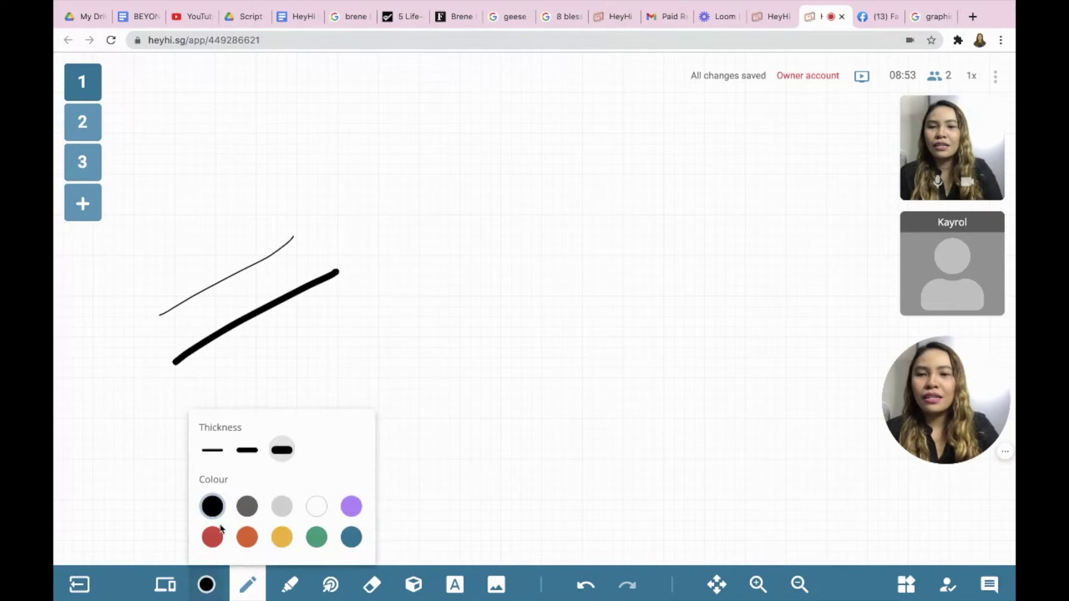
pyautogui.click(316, 537)
pyautogui.moveTo(201, 418); pyautogui.dragTo(325, 332)
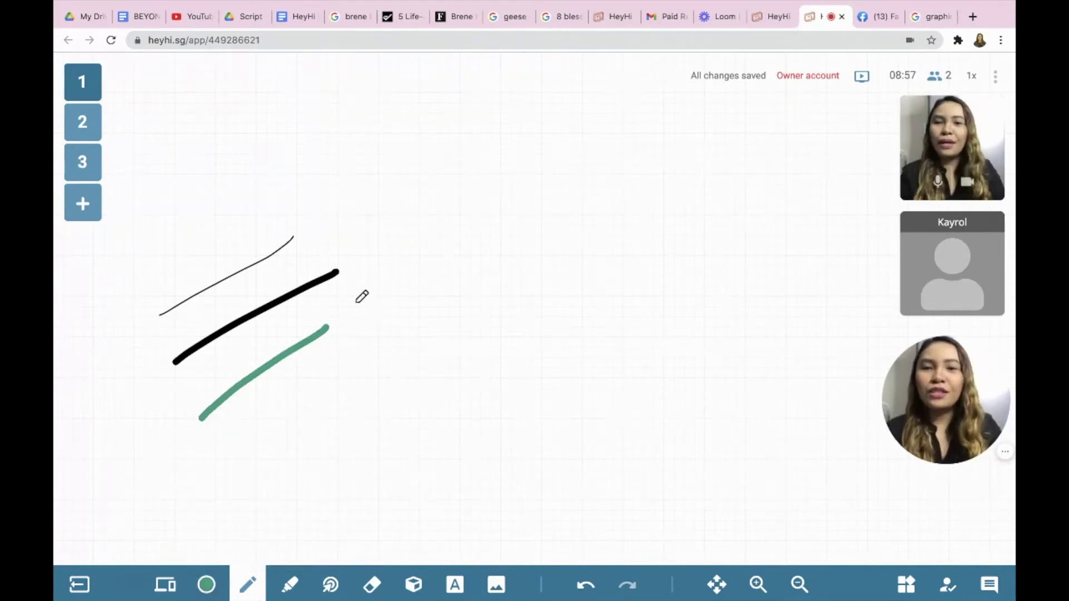
# Handwrite 'Kind' in green, underline it twice and scribble a cursive word beside it.
pyautogui.moveTo(205, 82); pyautogui.dragTo(204, 153)
pyautogui.moveTo(238, 85); pyautogui.dragTo(240, 144)
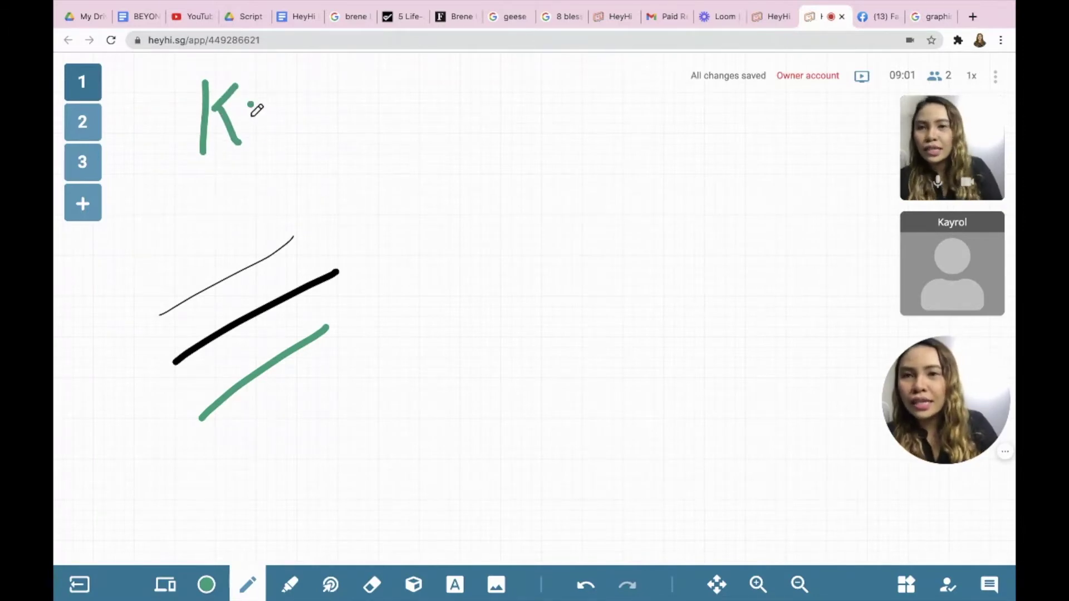
pyautogui.moveTo(254, 107)
pyautogui.mouseDown()
pyautogui.moveTo(246, 134)
pyautogui.moveTo(286, 101)
pyautogui.moveTo(285, 119)
pyautogui.mouseUp()
pyautogui.moveTo(322, 101)
pyautogui.mouseDown()
pyautogui.moveTo(329, 91)
pyautogui.moveTo(332, 120)
pyautogui.mouseUp()
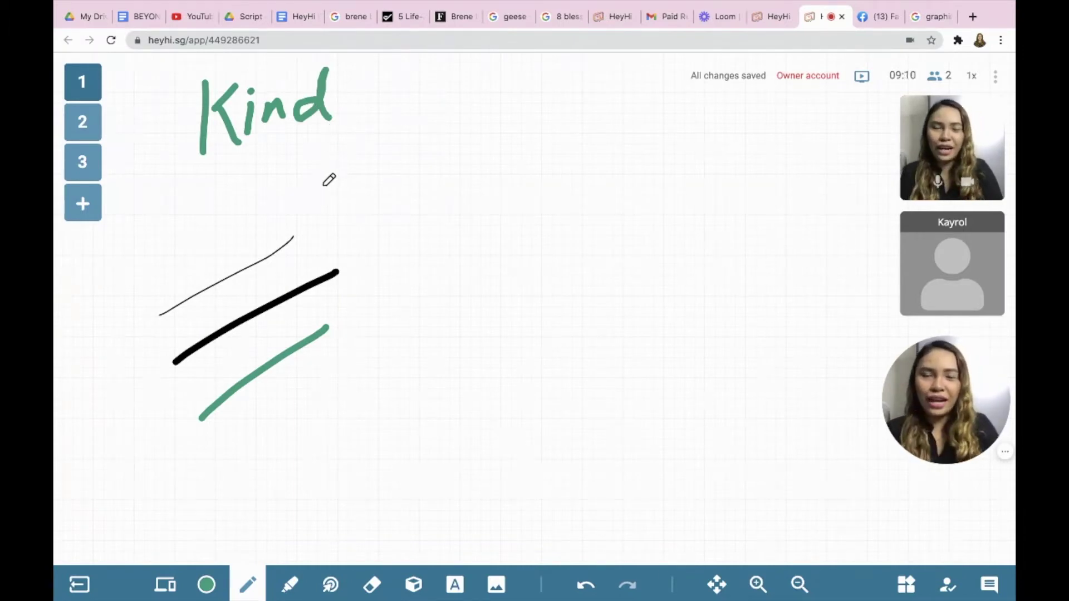
pyautogui.moveTo(191, 202); pyautogui.dragTo(380, 140)
pyautogui.moveTo(242, 199); pyautogui.dragTo(377, 149)
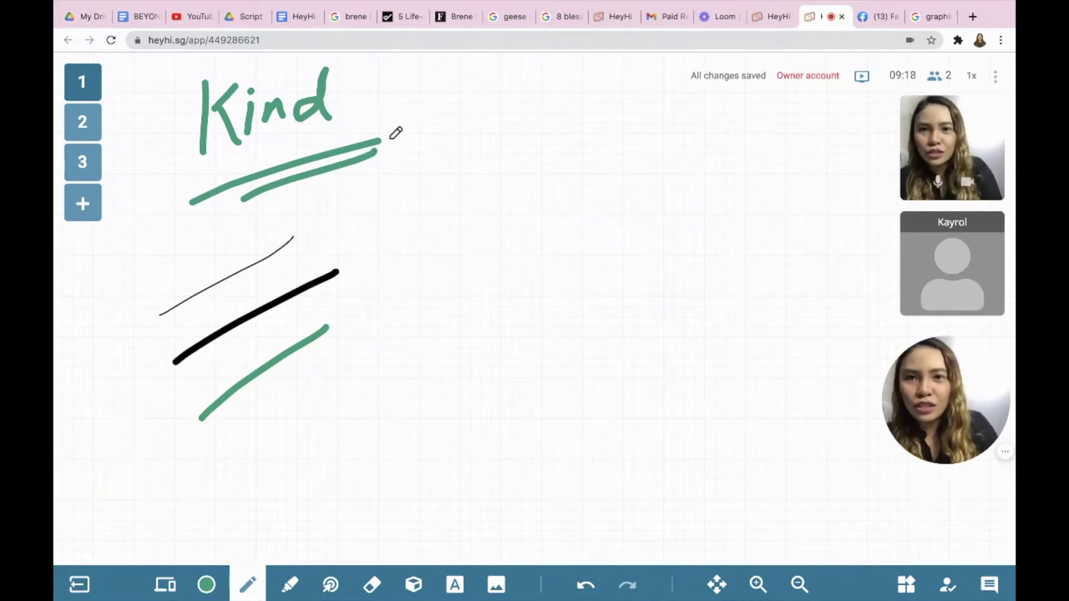
pyautogui.moveTo(389, 135)
pyautogui.mouseDown()
pyautogui.moveTo(426, 109)
pyautogui.moveTo(469, 103)
pyautogui.moveTo(479, 119)
pyautogui.moveTo(515, 118)
pyautogui.moveTo(543, 102)
pyautogui.moveTo(582, 102)
pyautogui.mouseUp()
# Add yellow highlighter strokes around the thin black line.
pyautogui.click(289, 582)
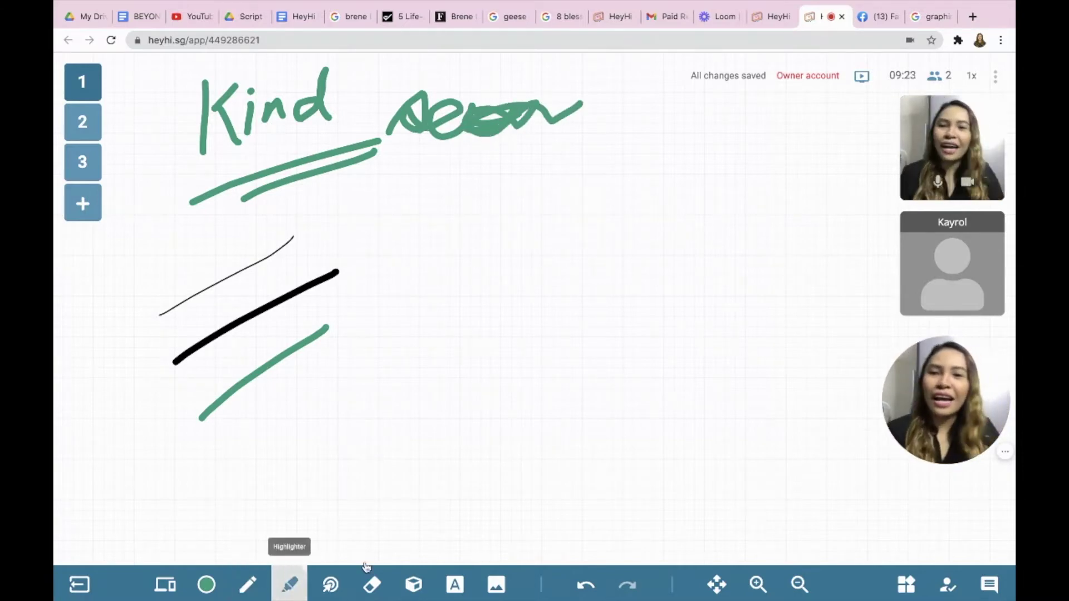
pyautogui.moveTo(159, 224); pyautogui.dragTo(292, 223)
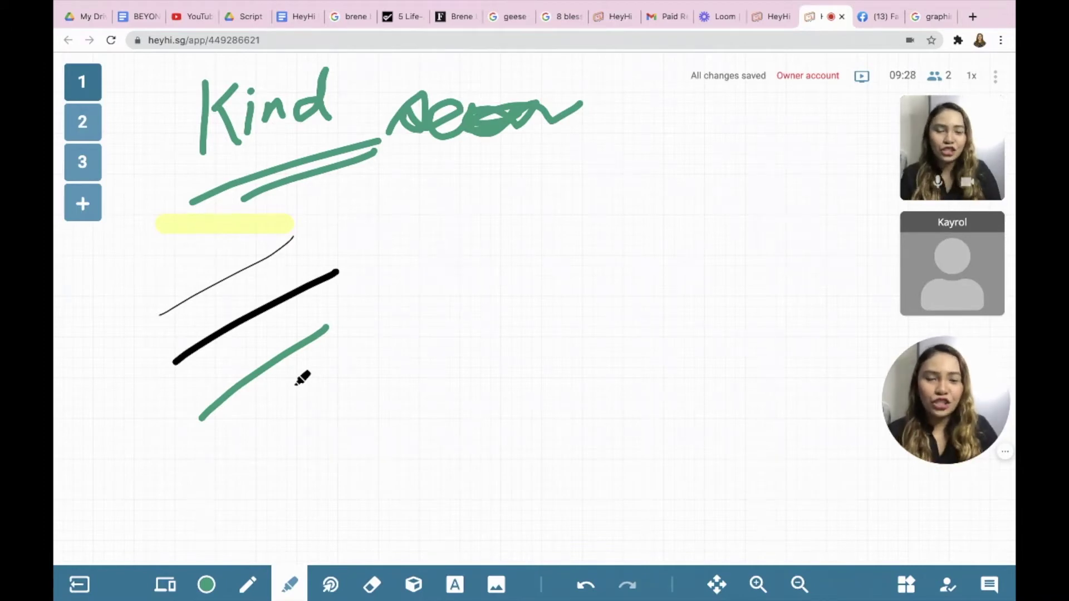
pyautogui.moveTo(164, 248); pyautogui.dragTo(271, 249)
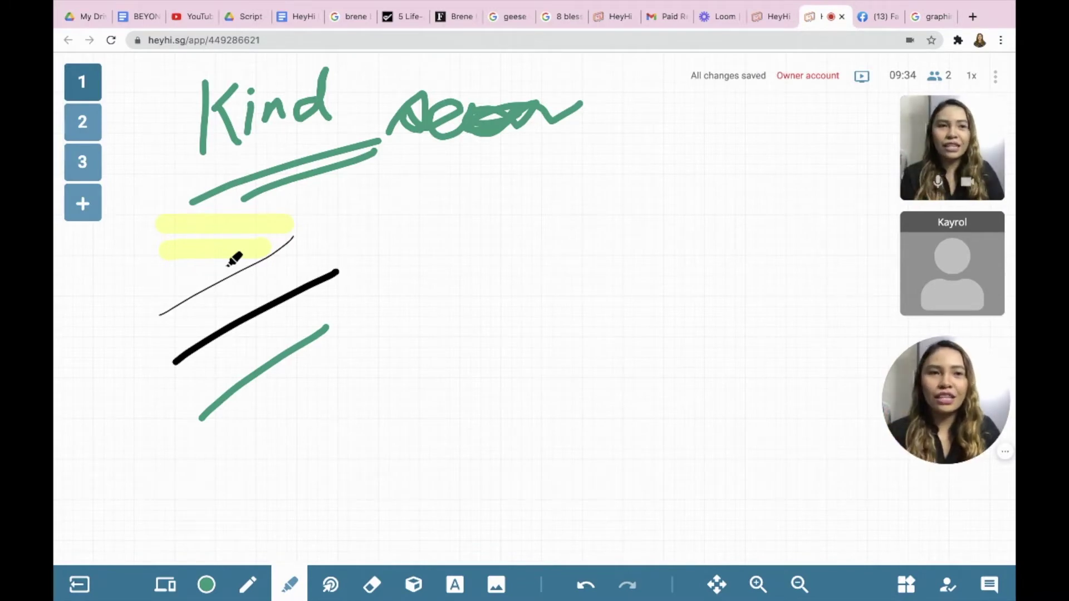
pyautogui.moveTo(179, 212); pyautogui.dragTo(271, 212)
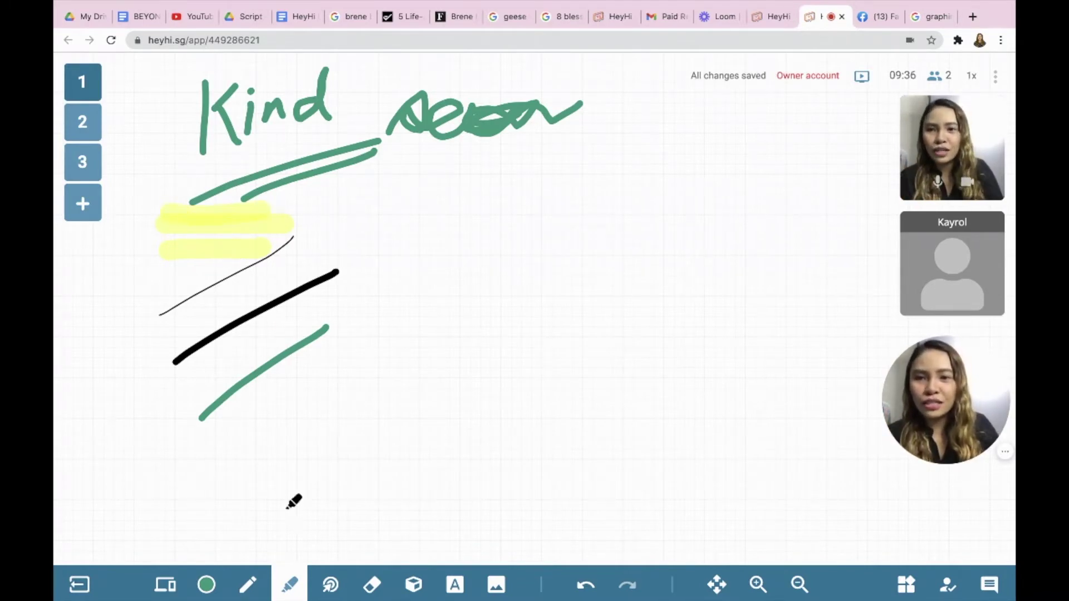
# Briefly try the laser pointer, then erase the handwritten word 'Kind'.
pyautogui.click(330, 584)
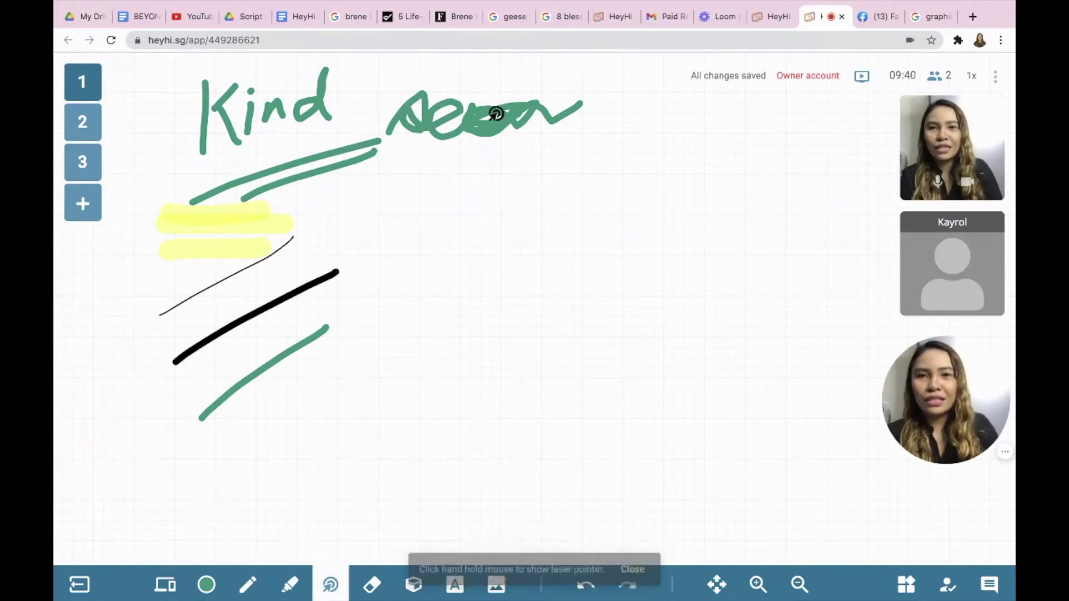
pyautogui.click(372, 585)
pyautogui.moveTo(220, 117)
pyautogui.mouseDown()
pyautogui.moveTo(229, 128)
pyautogui.moveTo(330, 88)
pyautogui.mouseUp()
pyautogui.moveTo(267, 128); pyautogui.dragTo(316, 123)
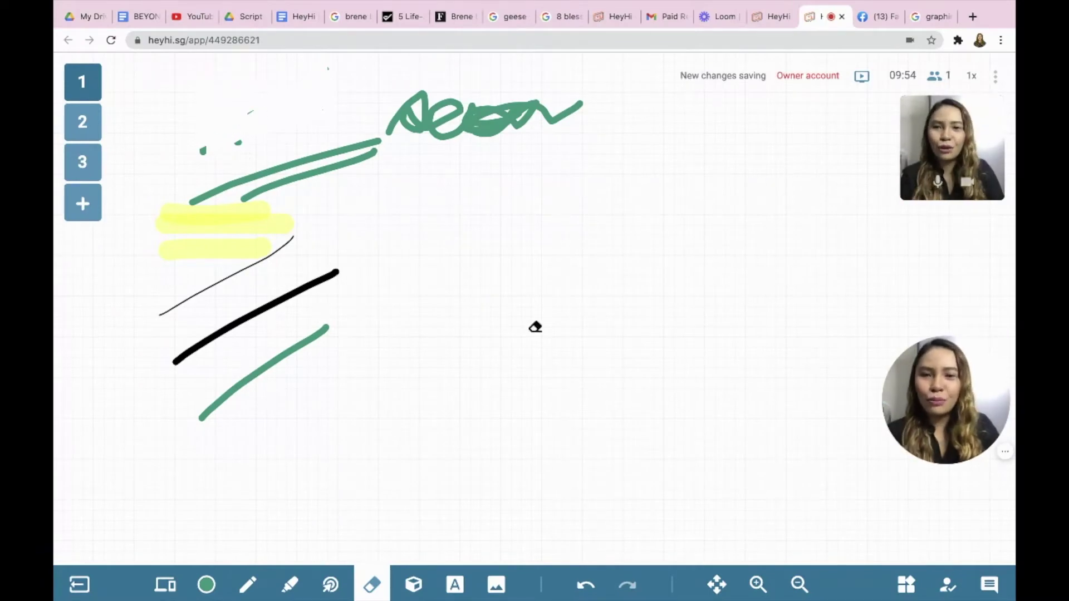
# Draw a green straight line, a green rectangle below it and a green ellipse.
pyautogui.click(413, 585)
pyautogui.click(80, 406)
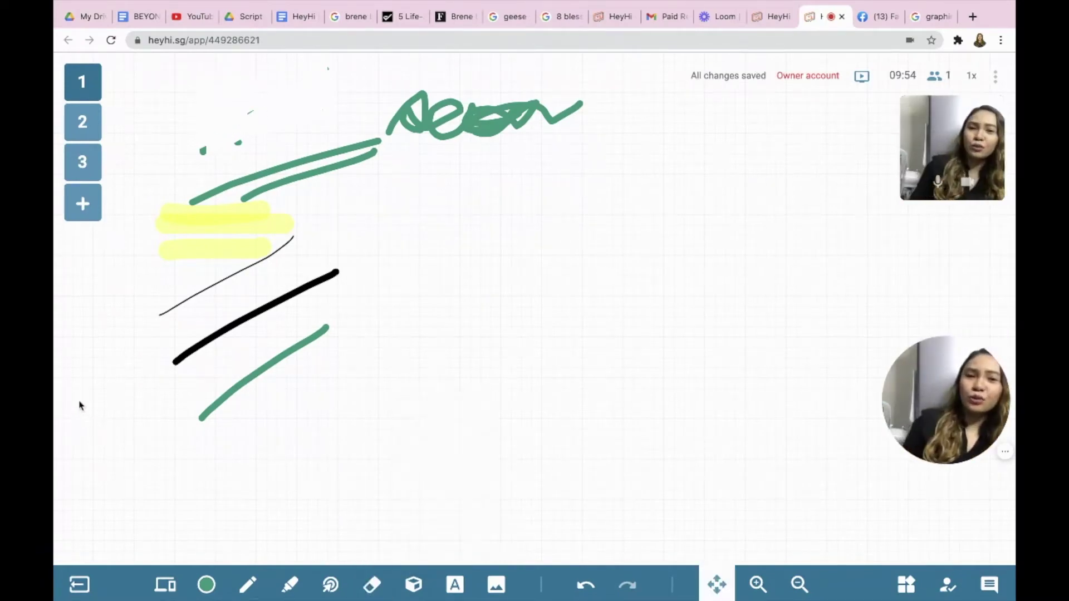
pyautogui.moveTo(392, 249); pyautogui.dragTo(592, 156)
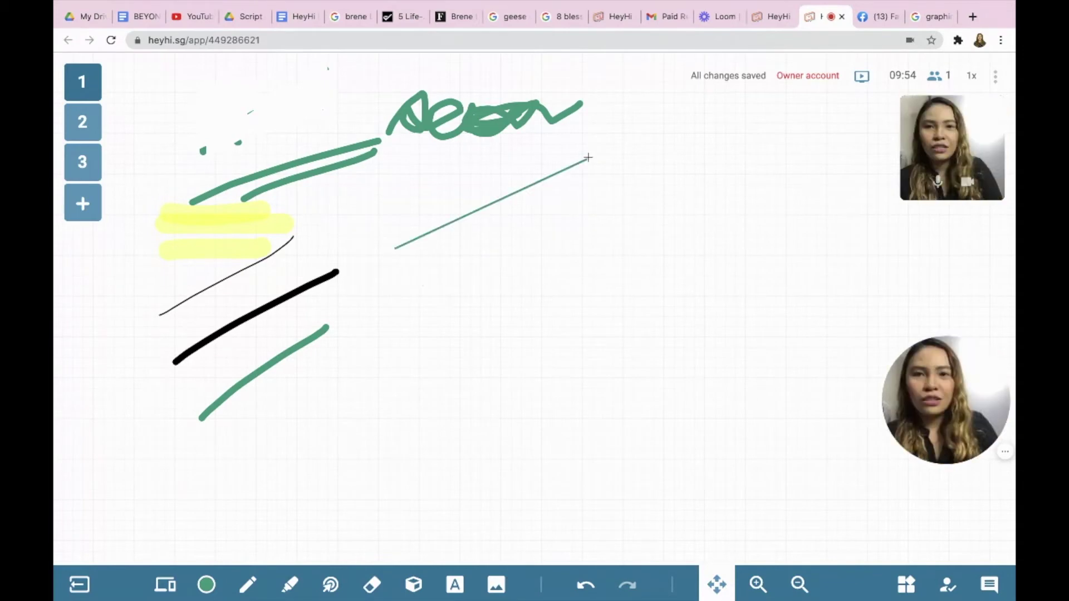
pyautogui.click(413, 585)
pyautogui.click(474, 450)
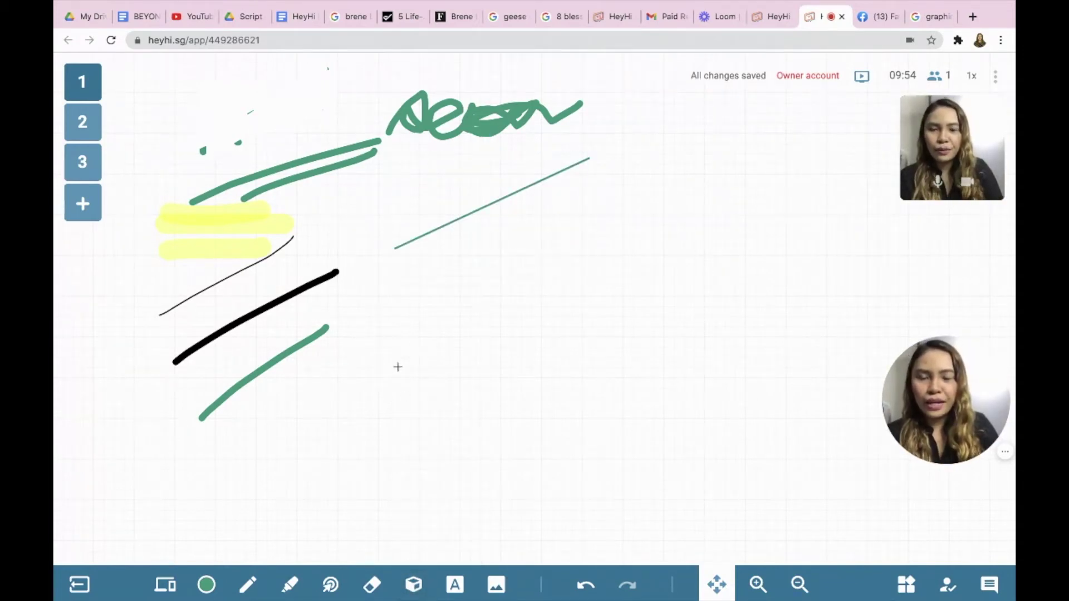
pyautogui.moveTo(397, 367); pyautogui.dragTo(561, 457)
pyautogui.moveTo(635, 198); pyautogui.dragTo(751, 285)
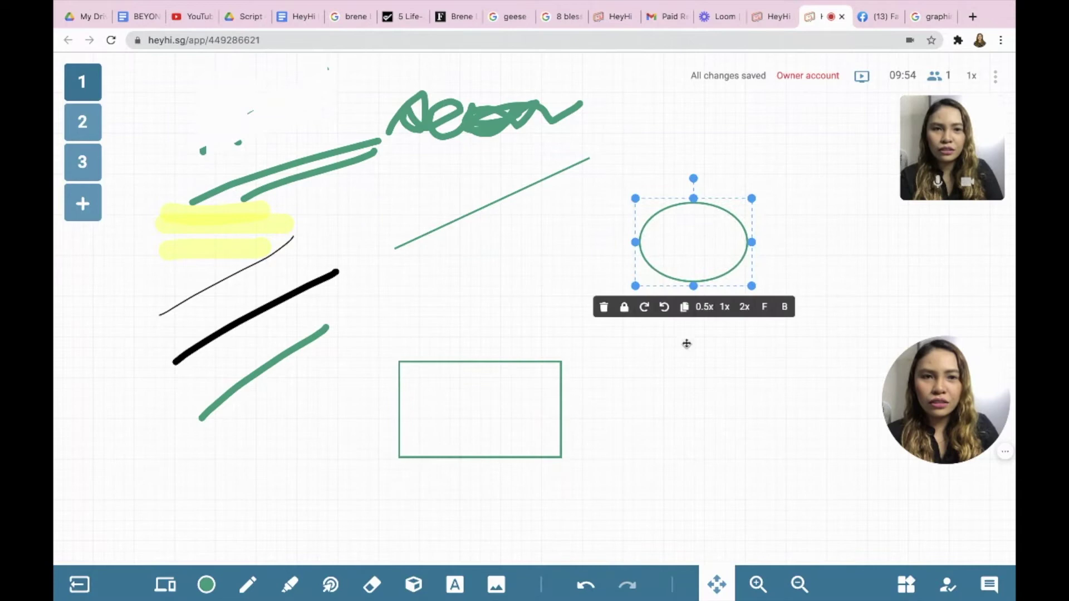
# Switch the colour to orange and draw a tall orange ellipse at lower right.
pyautogui.click(206, 585)
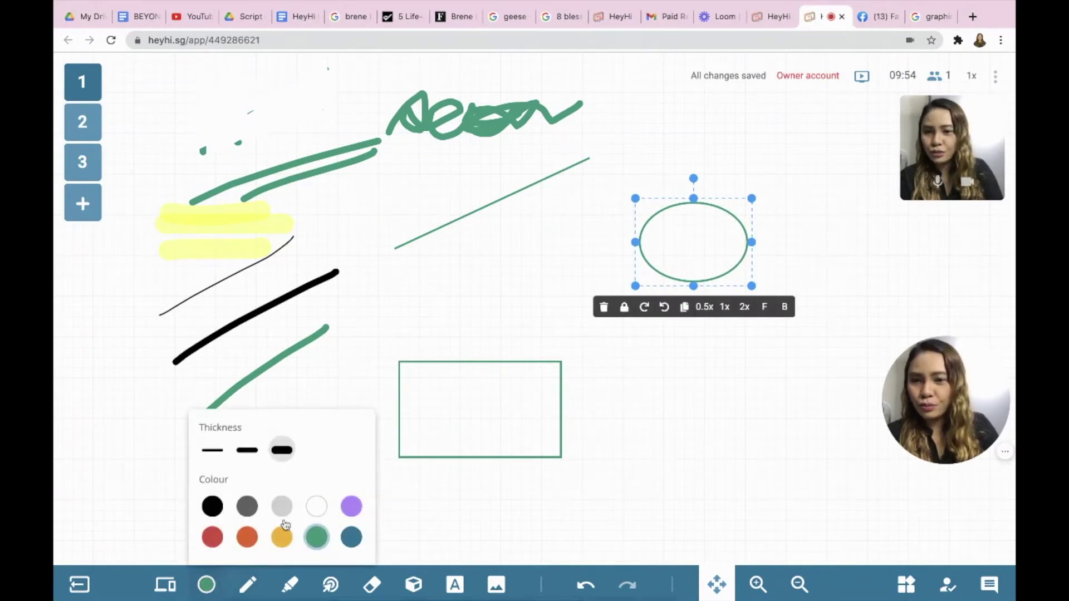
pyautogui.click(246, 534)
pyautogui.click(644, 426)
pyautogui.scroll(-2, 649, 392)
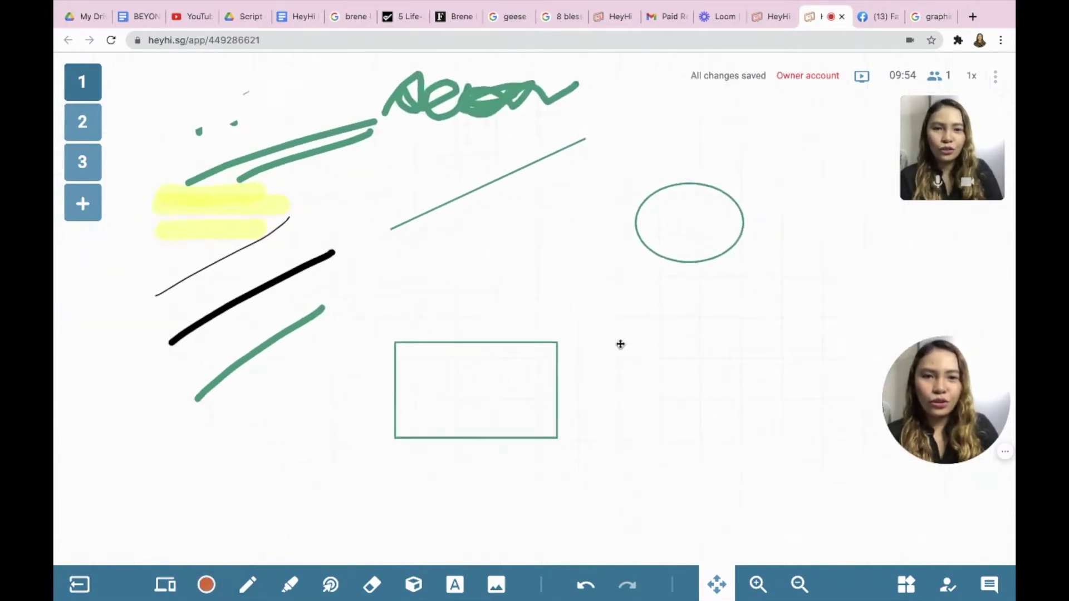
pyautogui.click(330, 584)
pyautogui.click(437, 480)
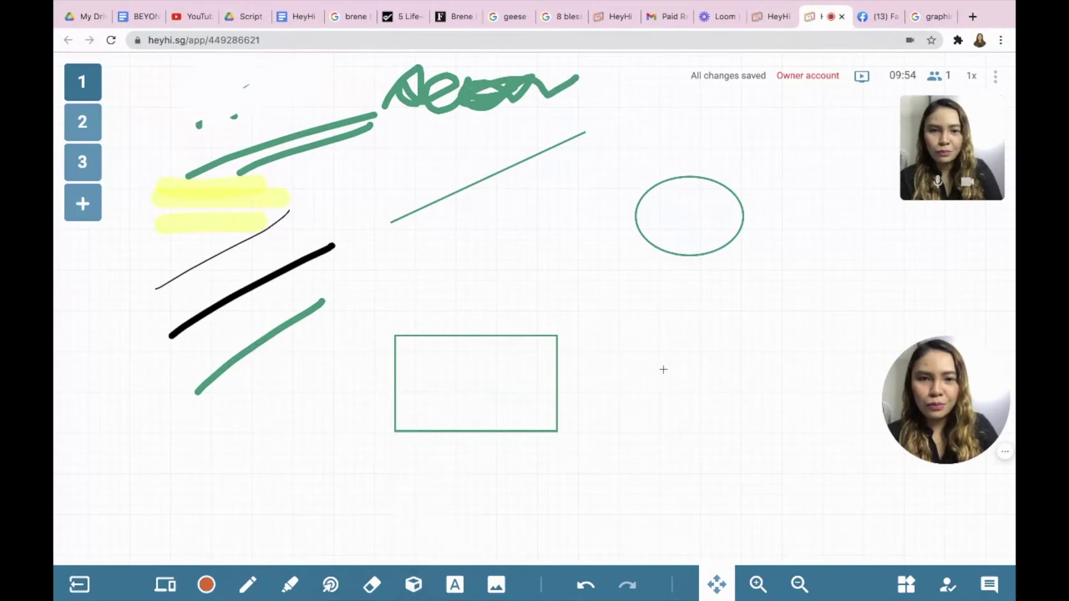
pyautogui.moveTo(644, 336); pyautogui.dragTo(694, 457)
# Draw an orange triangle at lower left and place the first polygon vertices.
pyautogui.click(413, 585)
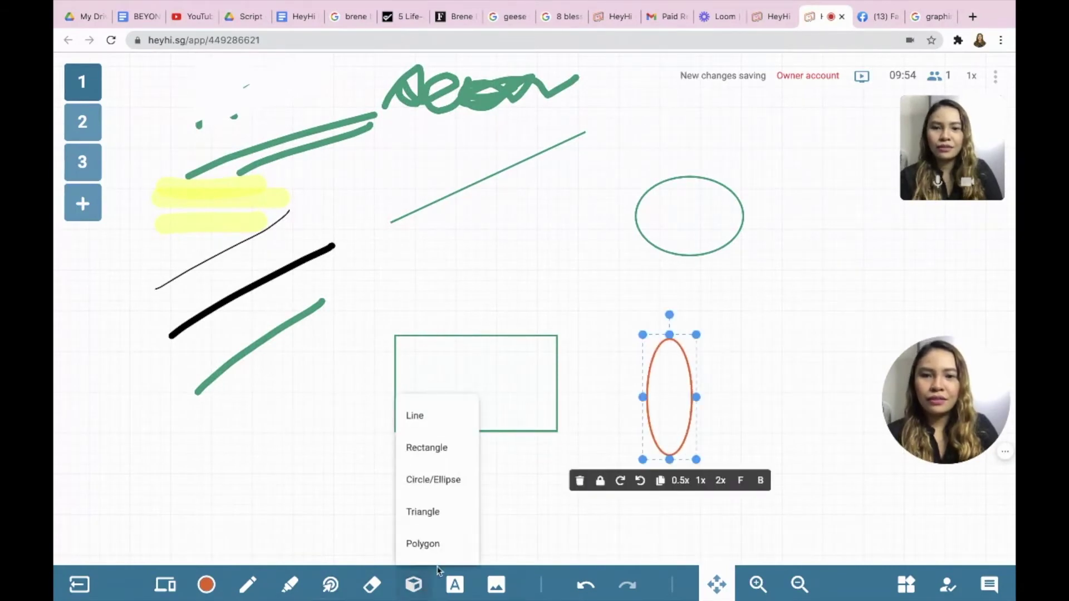
pyautogui.click(437, 510)
pyautogui.moveTo(262, 446); pyautogui.dragTo(247, 497)
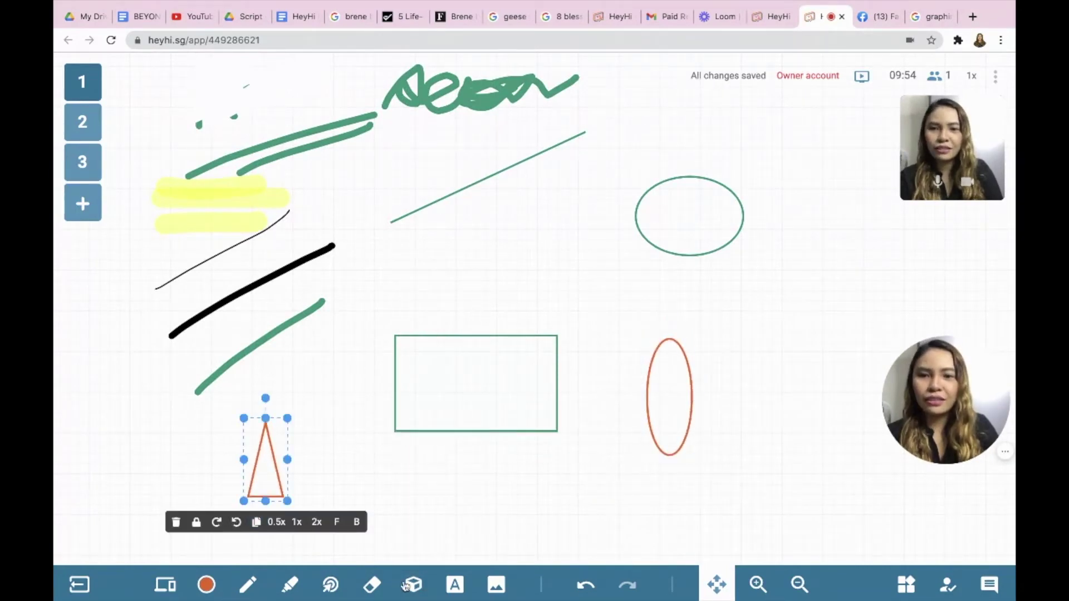
pyautogui.click(413, 585)
pyautogui.click(428, 542)
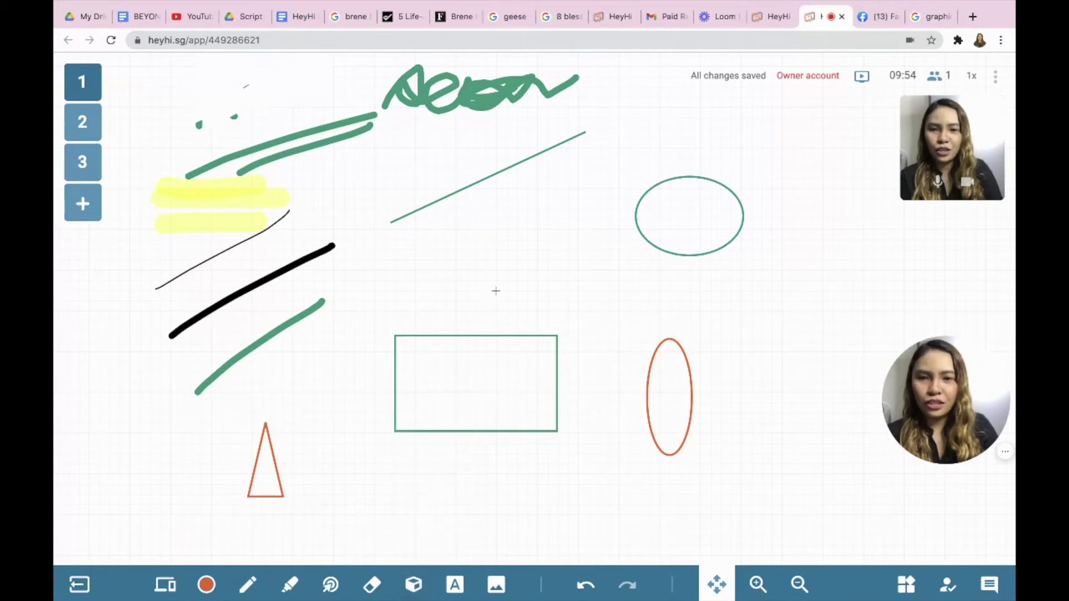
pyautogui.click(536, 278)
pyautogui.click(535, 302)
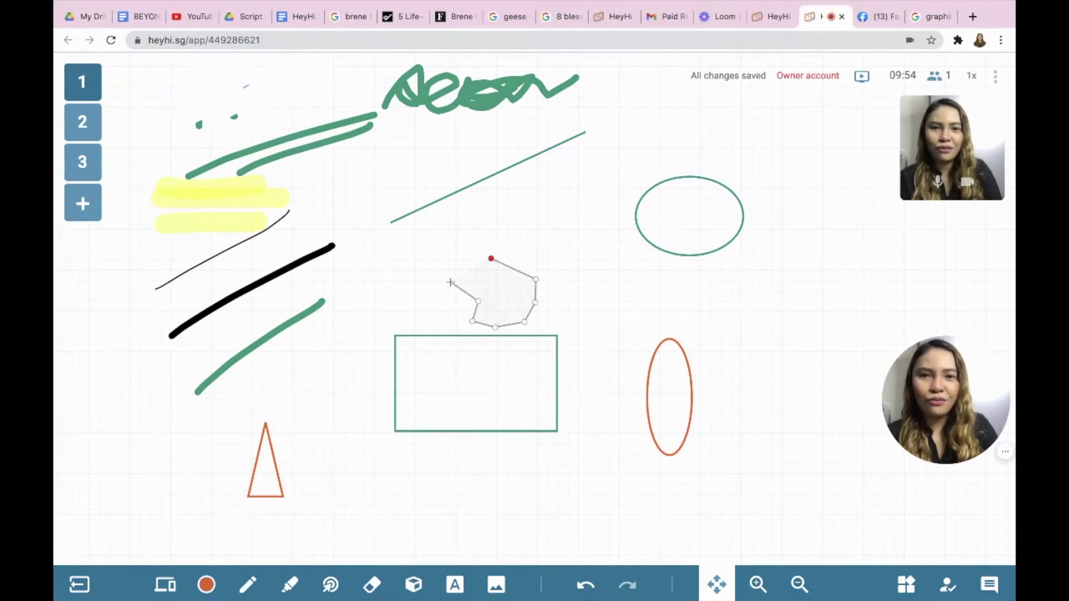
# Close the orange polygon and type 'sjdjsf' inside the green rectangle, toggling 0.5x then 1x size.
pyautogui.click(488, 269)
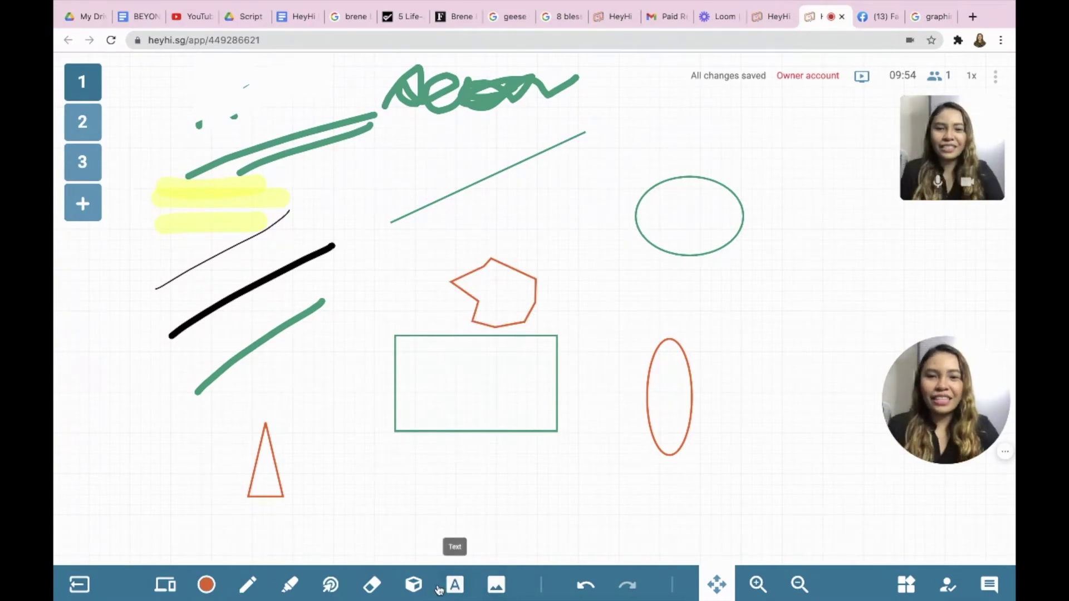
pyautogui.click(454, 585)
pyautogui.click(456, 385)
pyautogui.write('sjdjsf')
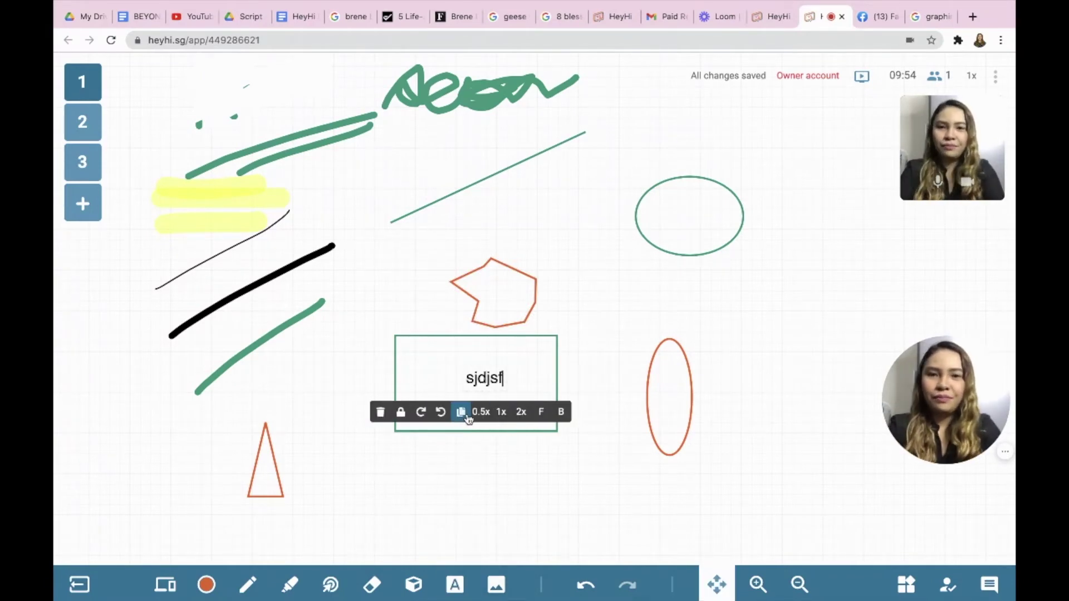
pyautogui.click(467, 417)
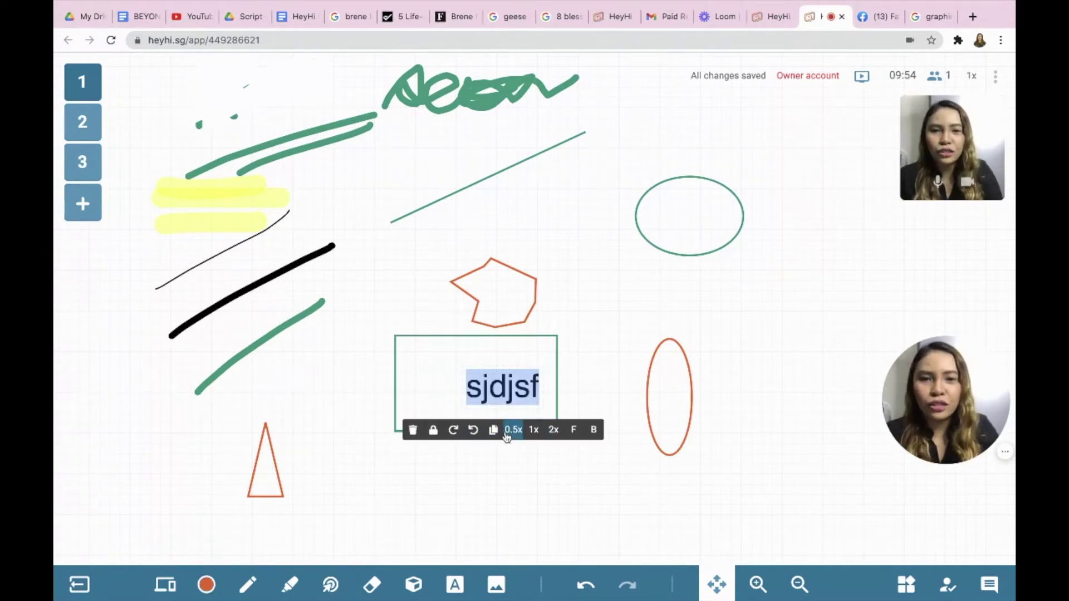
pyautogui.click(511, 430)
pyautogui.click(506, 403)
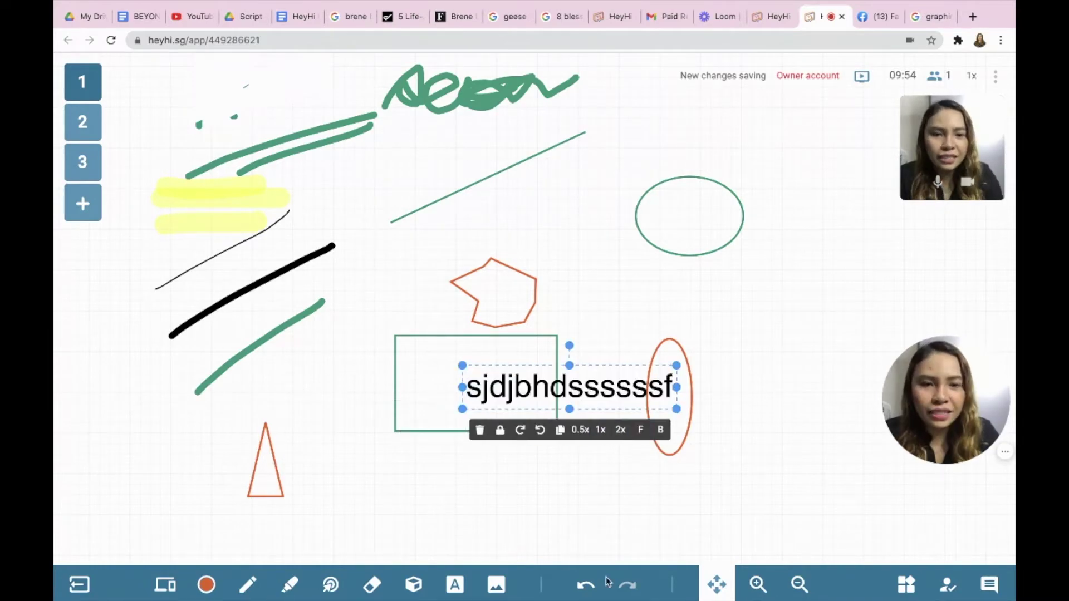
pyautogui.click(496, 590)
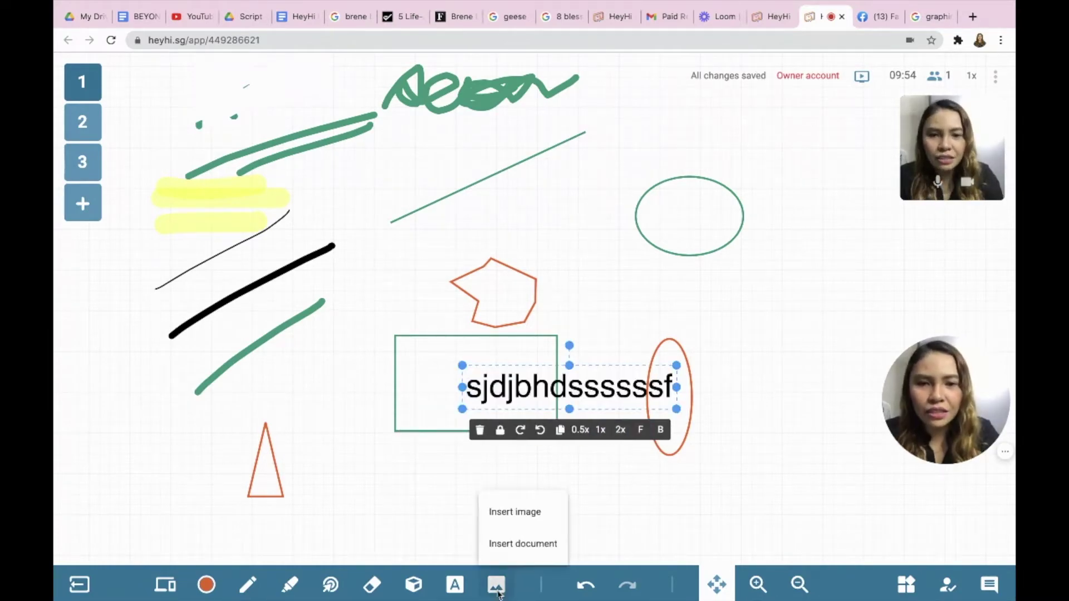
# Insert 'Screen Shot 2020-11-13 at 3.58.23 PM' and move it to the board's top.
pyautogui.click(513, 513)
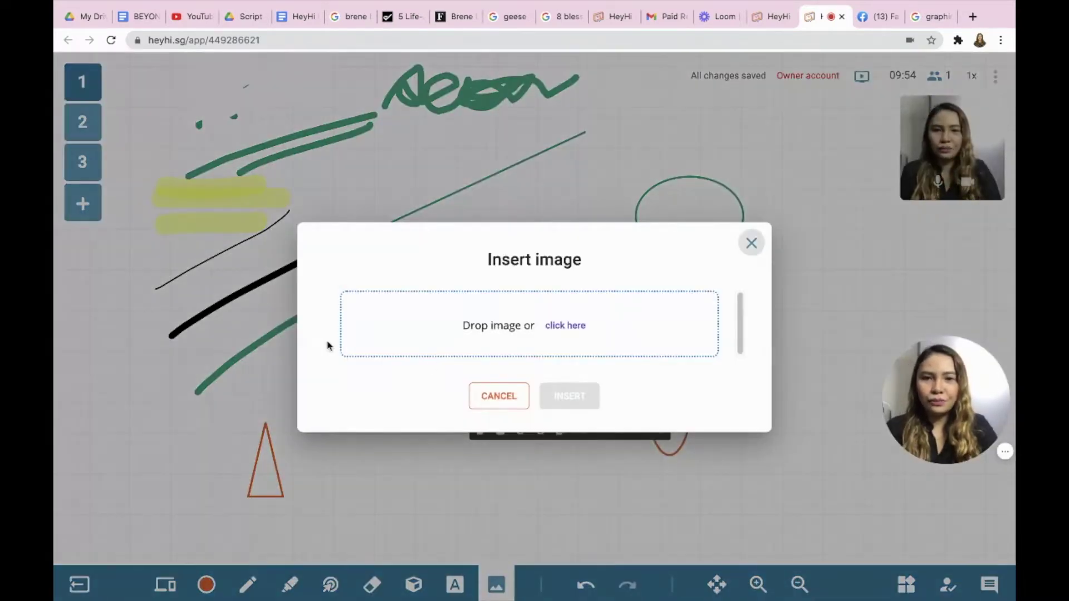
pyautogui.click(574, 327)
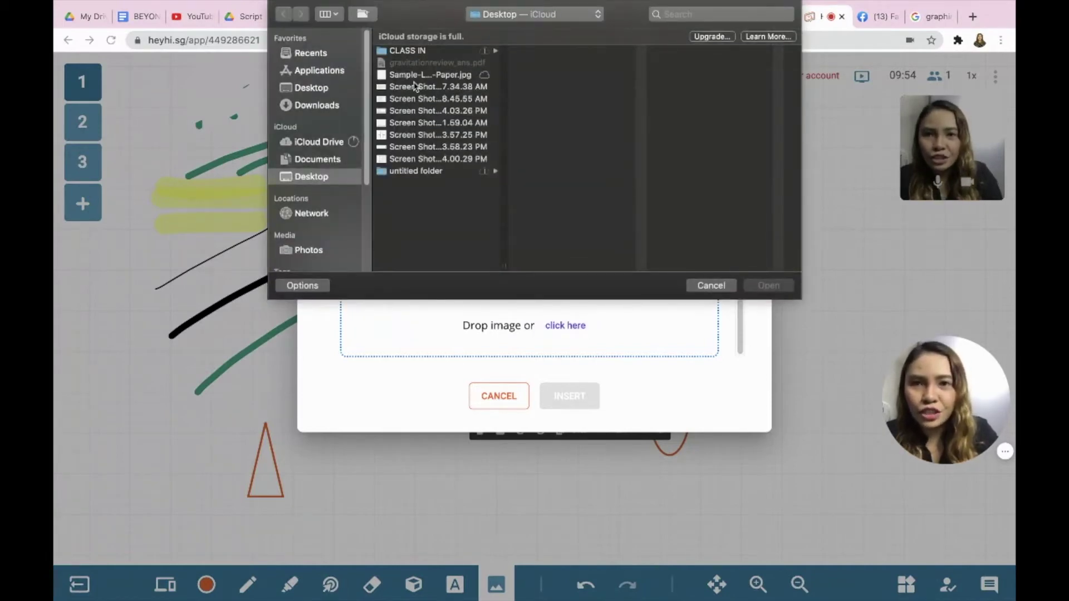
pyautogui.click(414, 77)
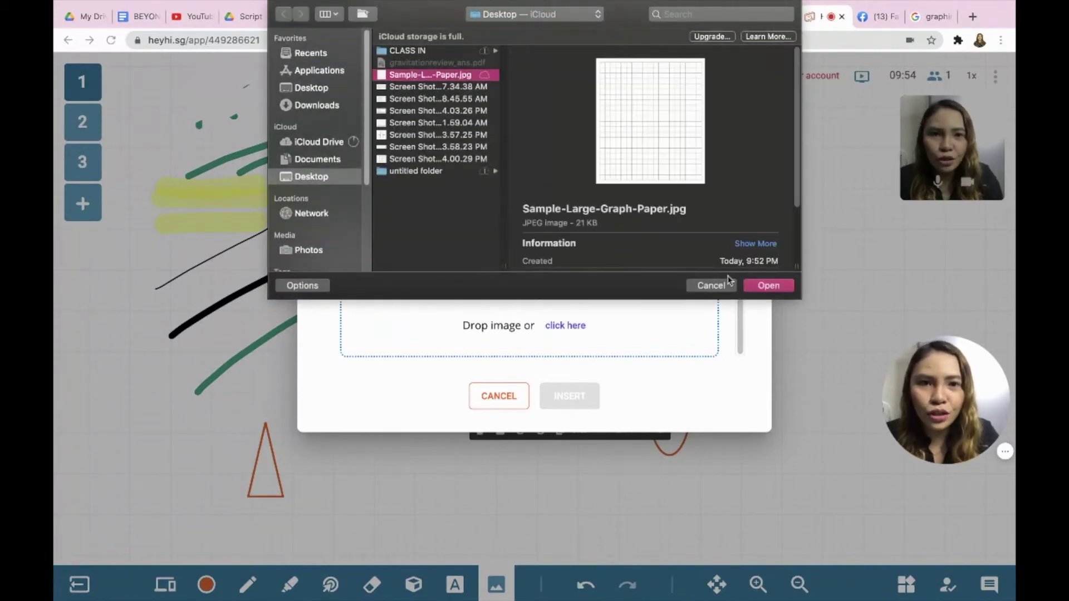
pyautogui.click(410, 147)
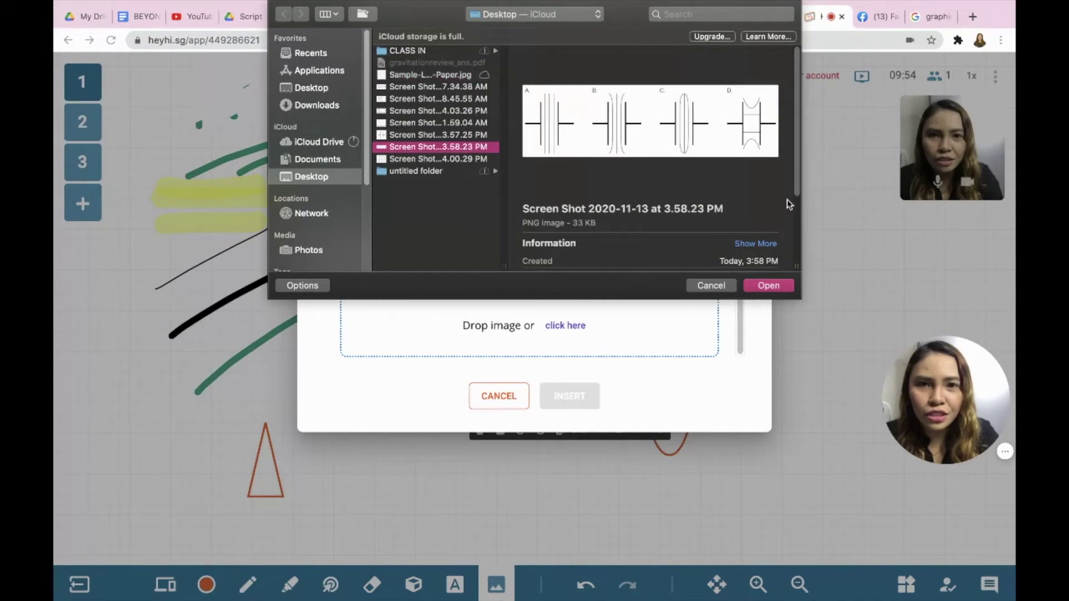
pyautogui.click(768, 286)
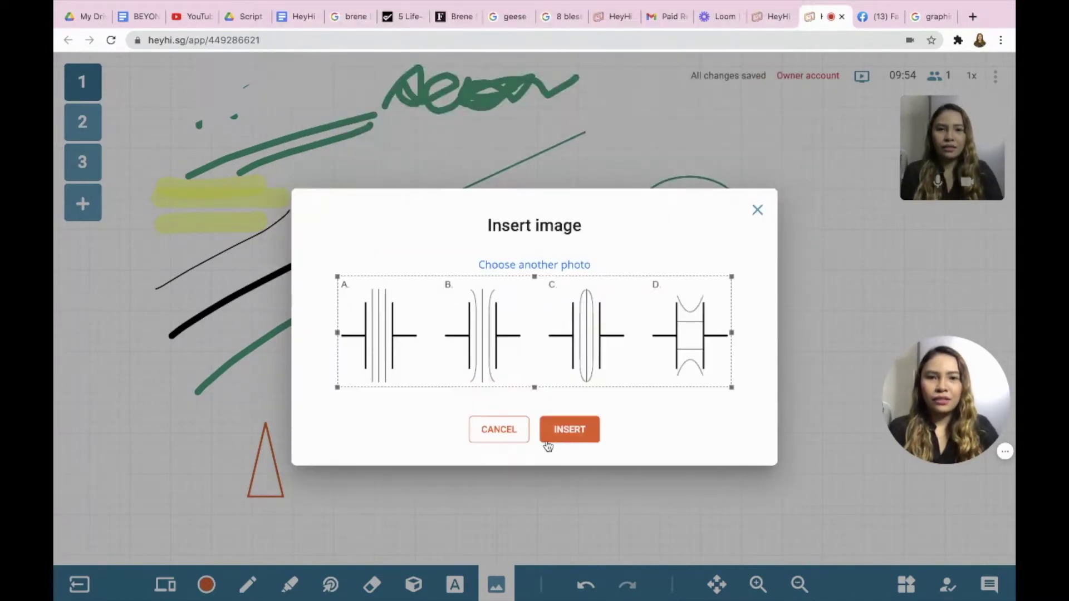
pyautogui.click(548, 442)
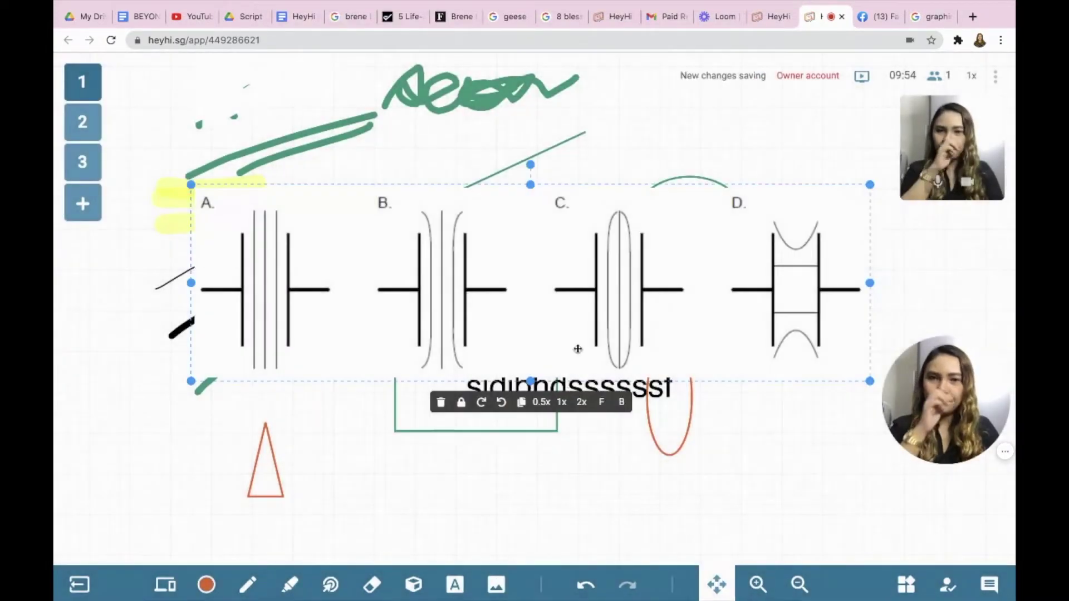
pyautogui.moveTo(578, 349); pyautogui.dragTo(506, 245)
# Open the PDF import window and close it without importing anything.
pyautogui.click(496, 584)
pyautogui.click(544, 542)
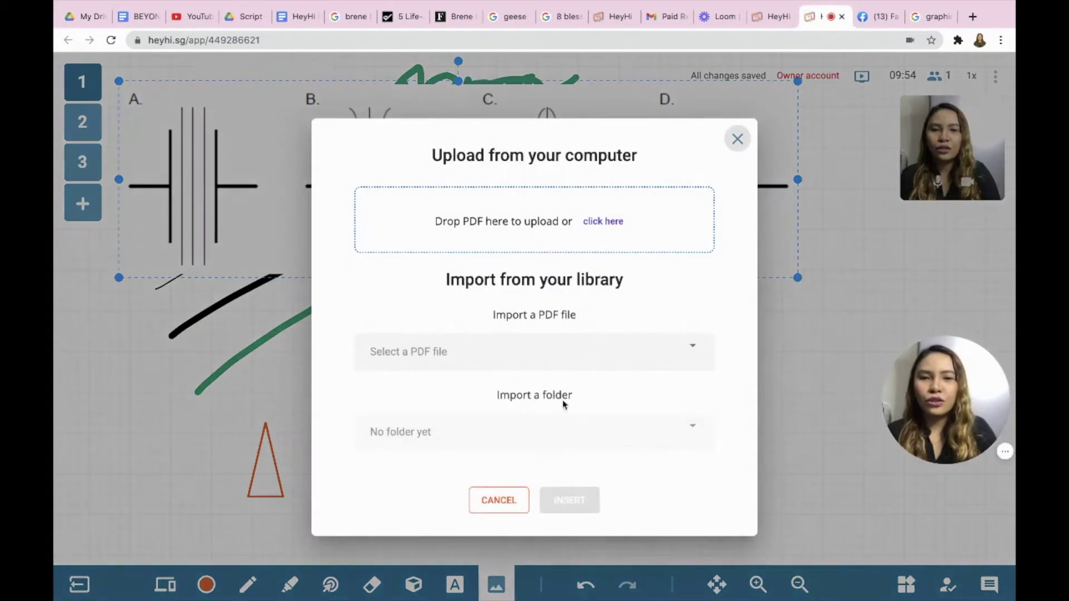
pyautogui.click(737, 138)
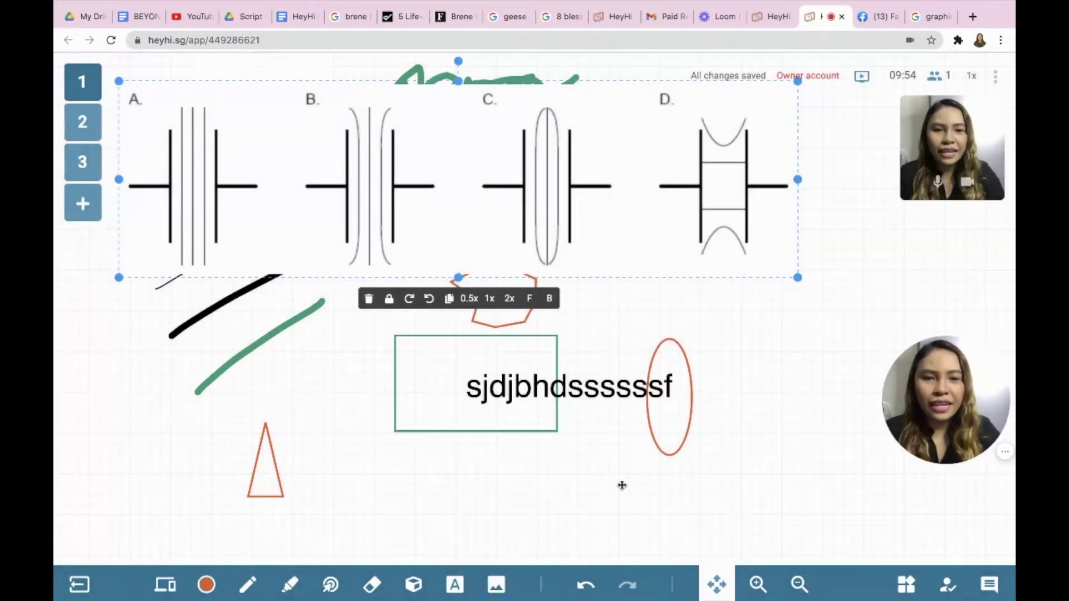
# Zoom board 1 out until diagrams A–D and all shapes fit, then undo and redo once.
pyautogui.click(757, 584)
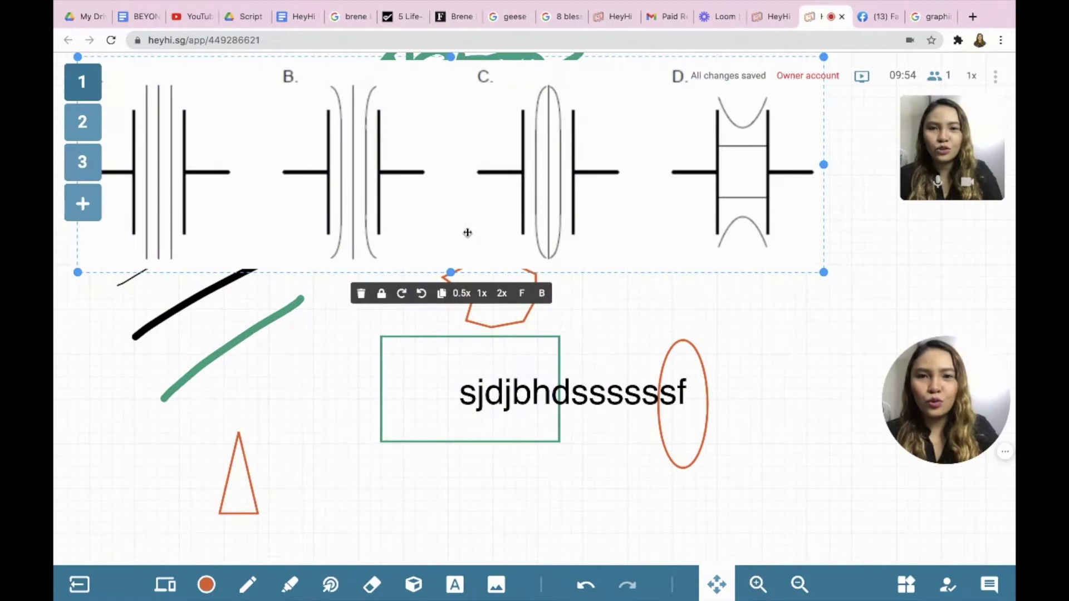
pyautogui.click(499, 338)
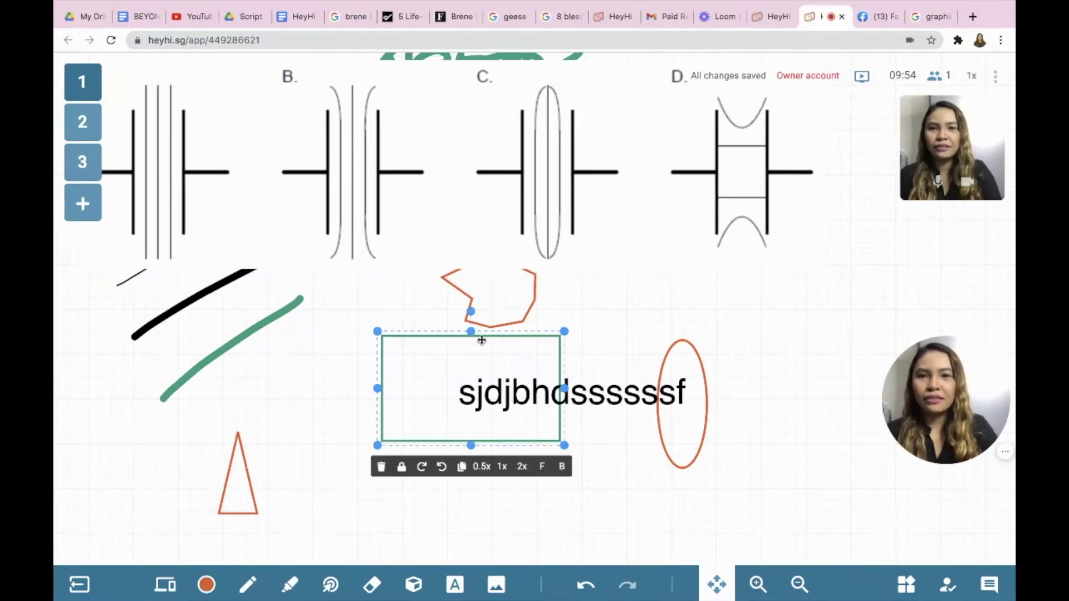
pyautogui.click(757, 585)
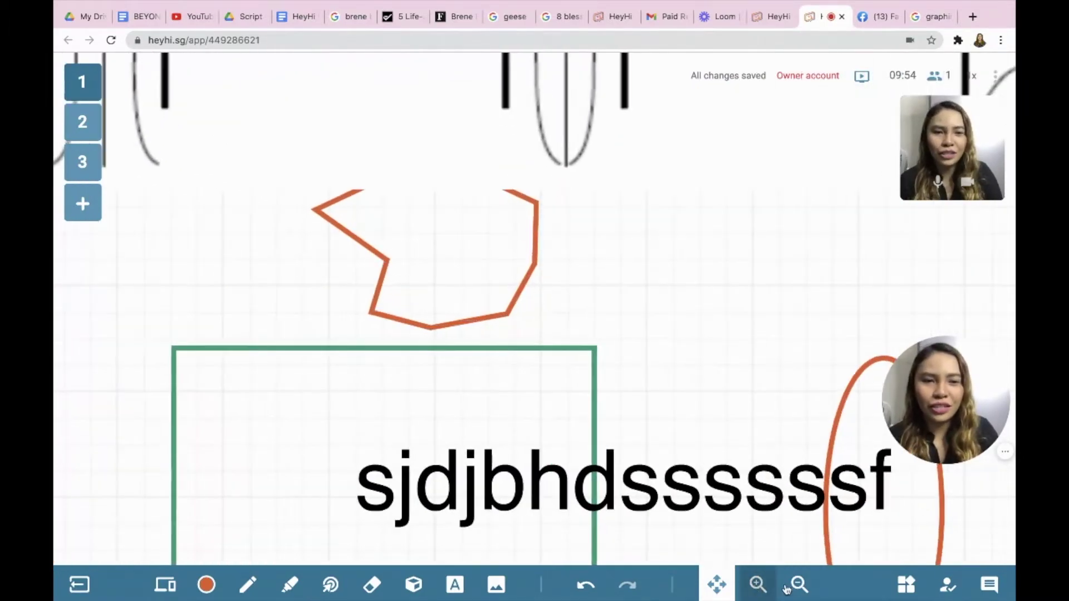
pyautogui.click(798, 584)
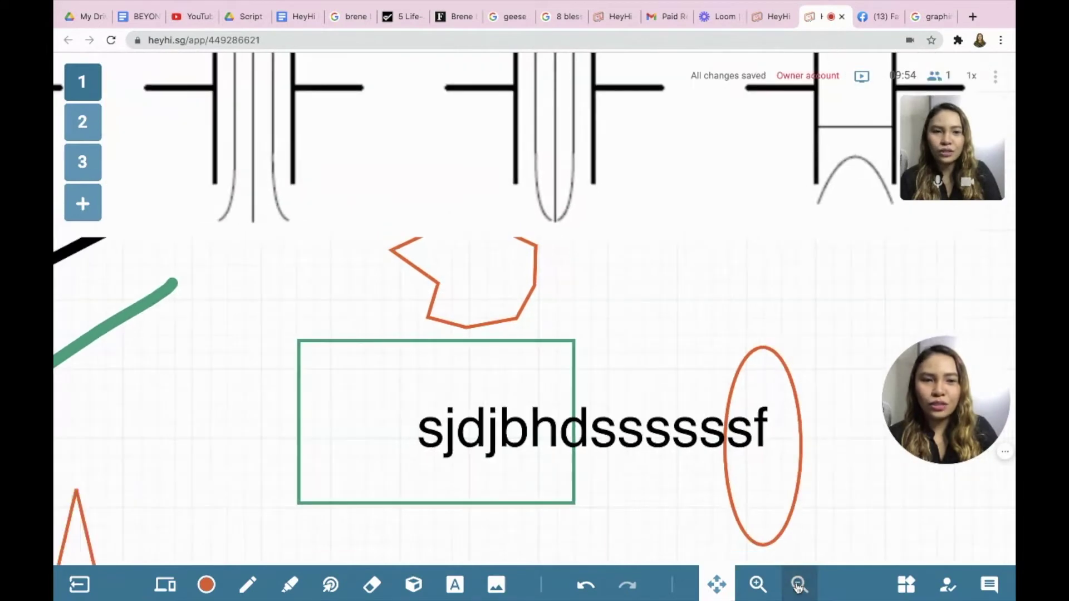
pyautogui.click(798, 585)
pyautogui.click(798, 585)
pyautogui.click(798, 584)
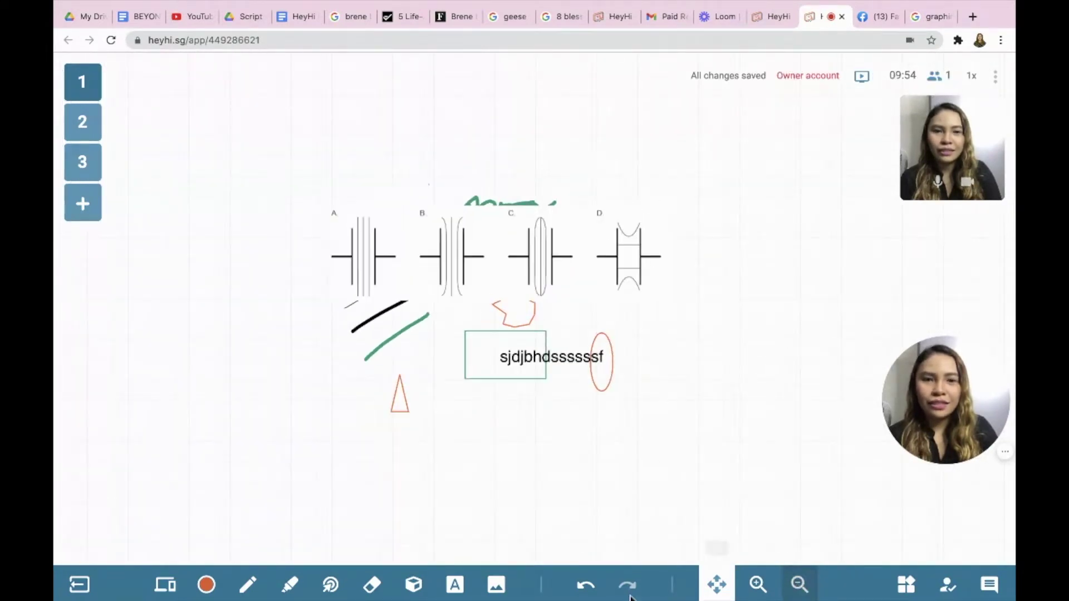
pyautogui.click(585, 586)
pyautogui.click(624, 584)
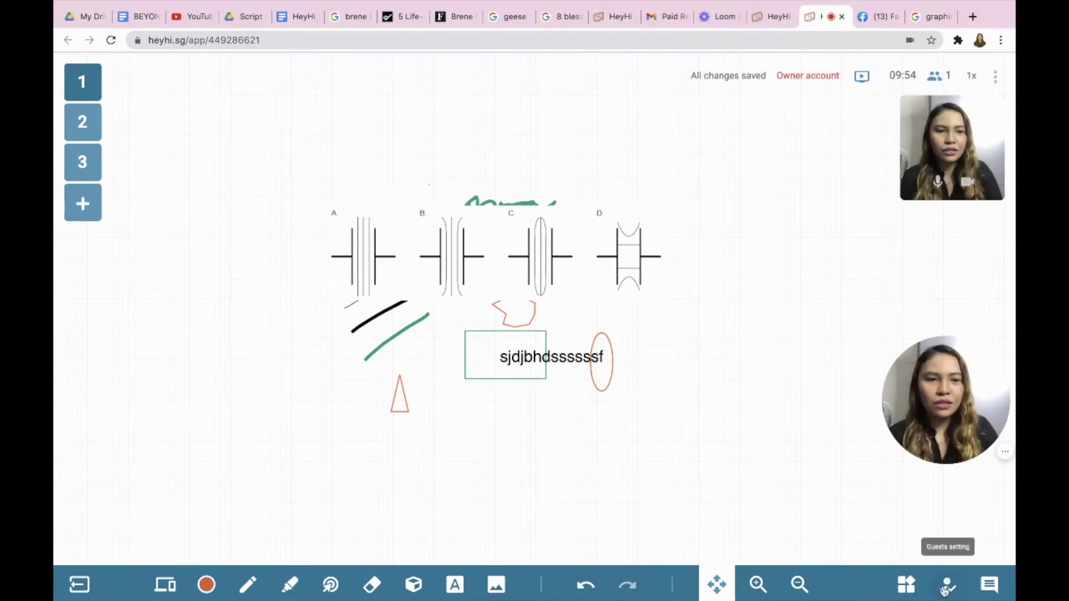
# Toggle the guests' 'They can edit' permission off and back on.
pyautogui.click(945, 586)
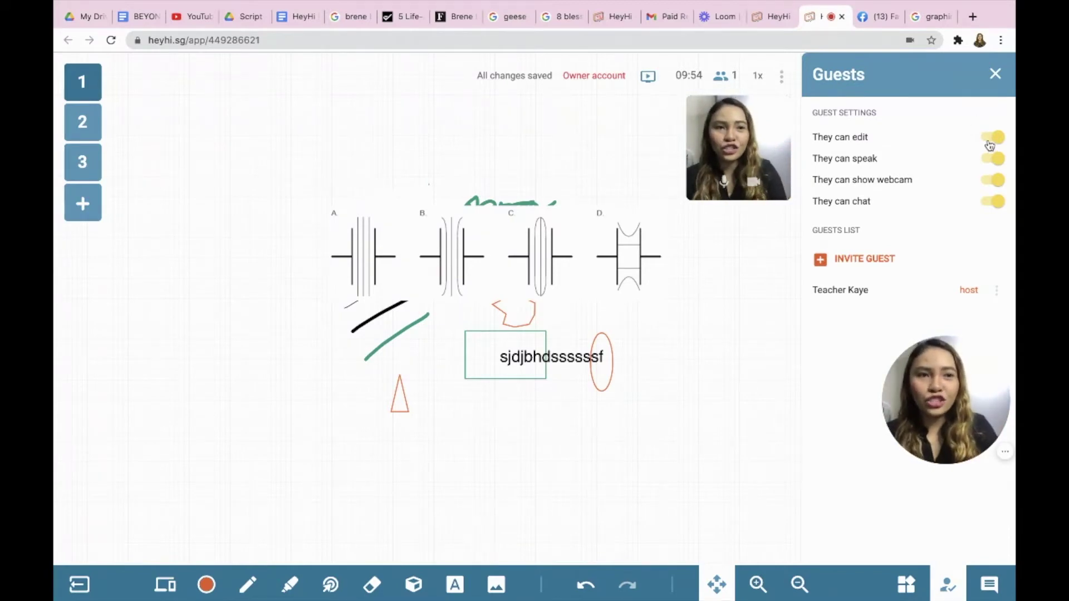
pyautogui.click(991, 142)
pyautogui.click(993, 139)
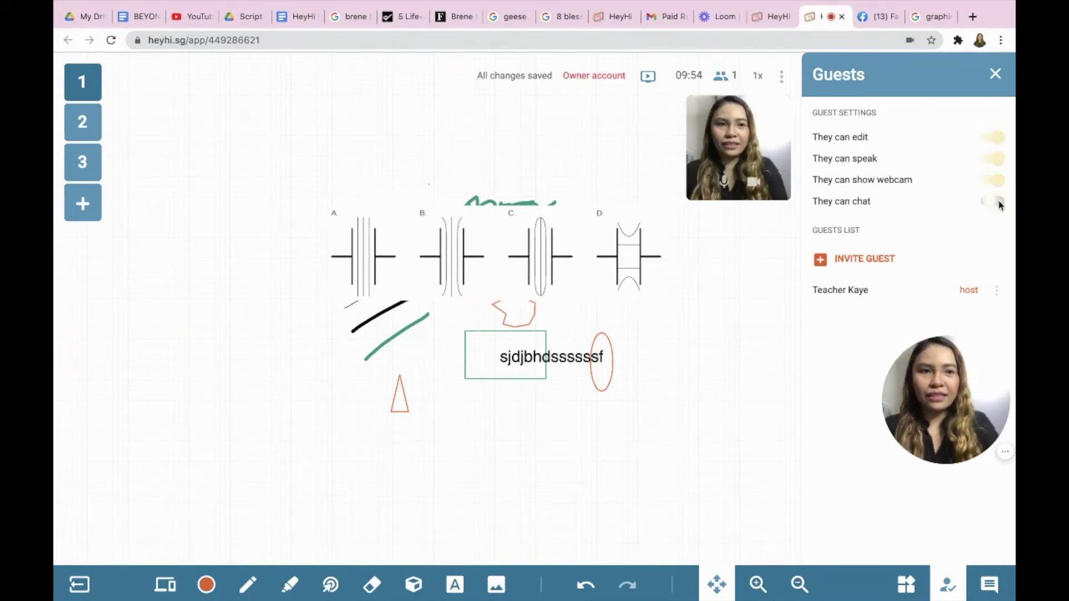
# Send 'hdsdgshfs' in the session chat, then review the Files and Poll tabs.
pyautogui.click(973, 579)
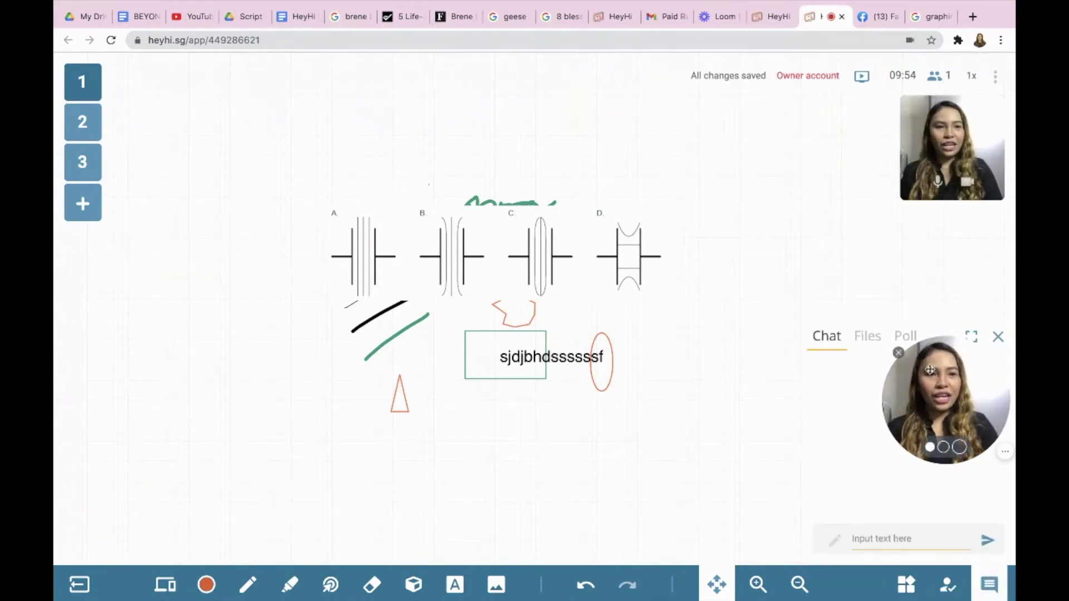
pyautogui.moveTo(930, 371); pyautogui.dragTo(719, 204)
pyautogui.click(870, 537)
pyautogui.write('hdsdgshfs')
pyautogui.press('Return')
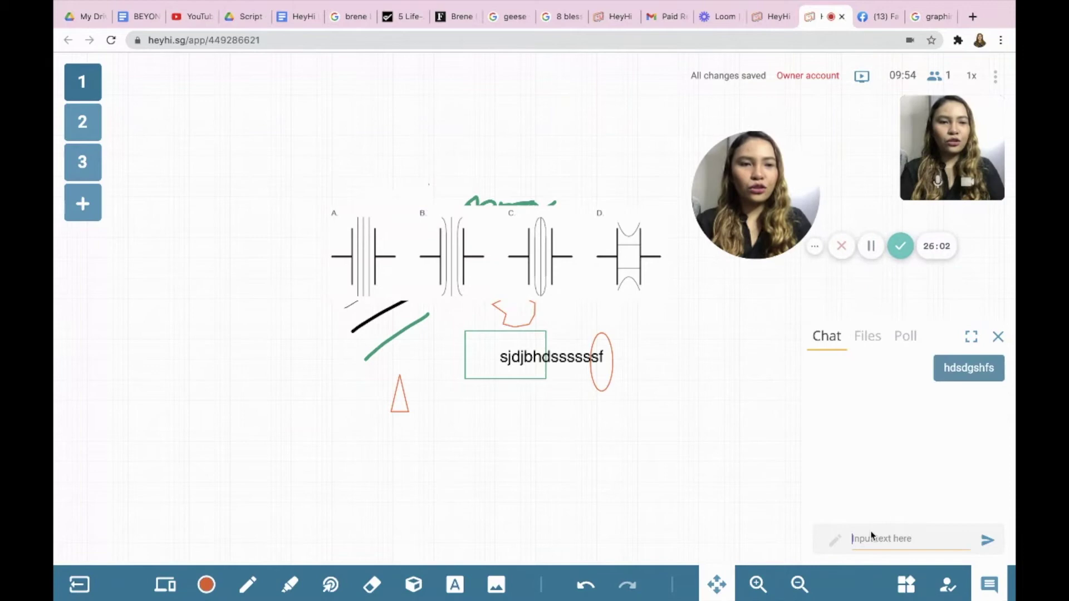
pyautogui.click(864, 337)
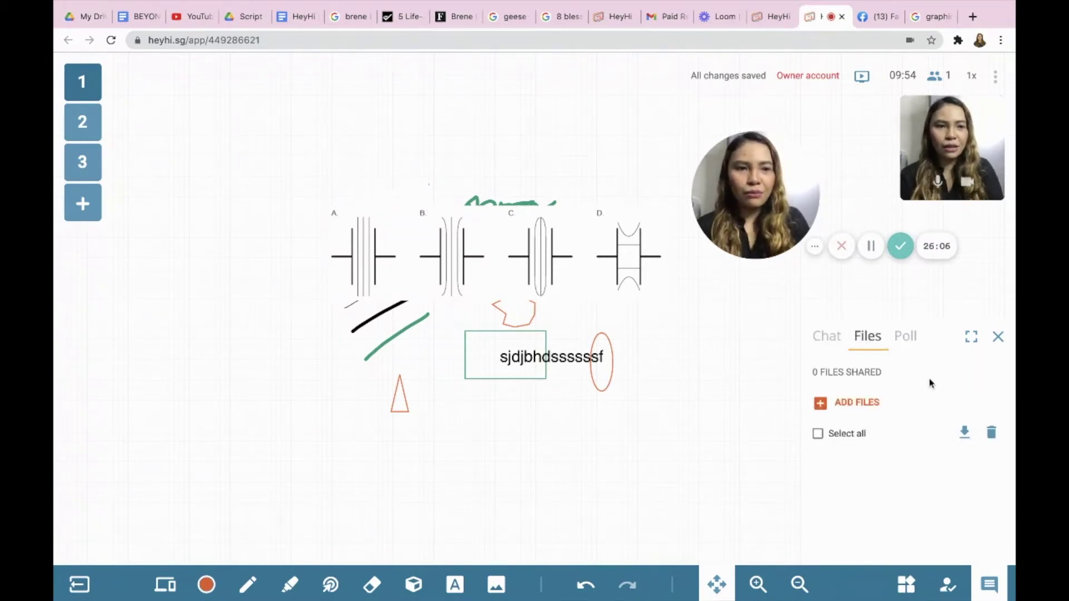
pyautogui.click(905, 336)
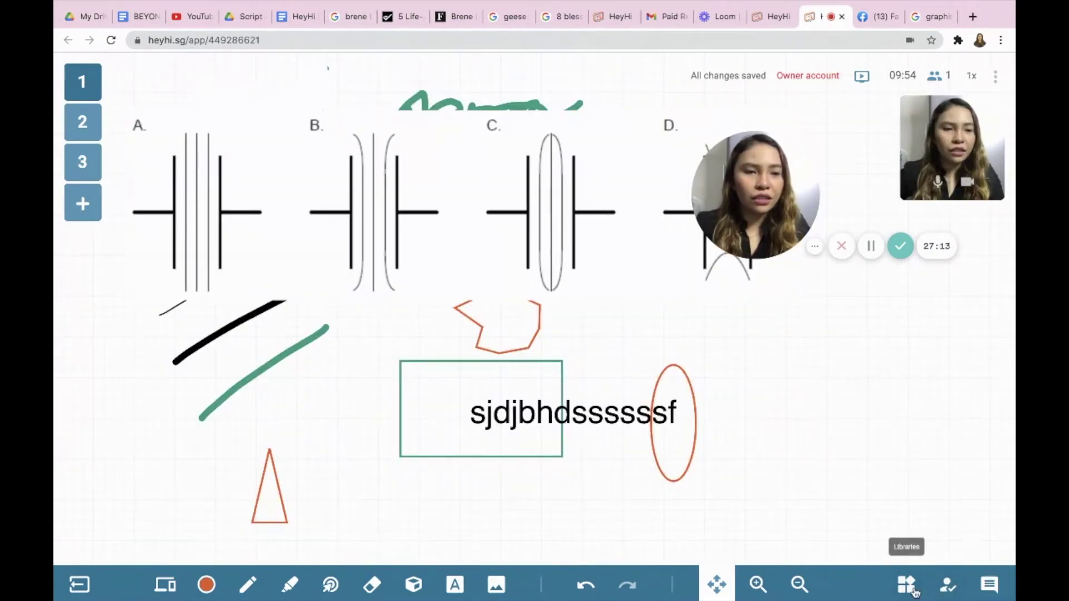
# Clear everything from board 1 and confirm the wipe.
pyautogui.click(908, 585)
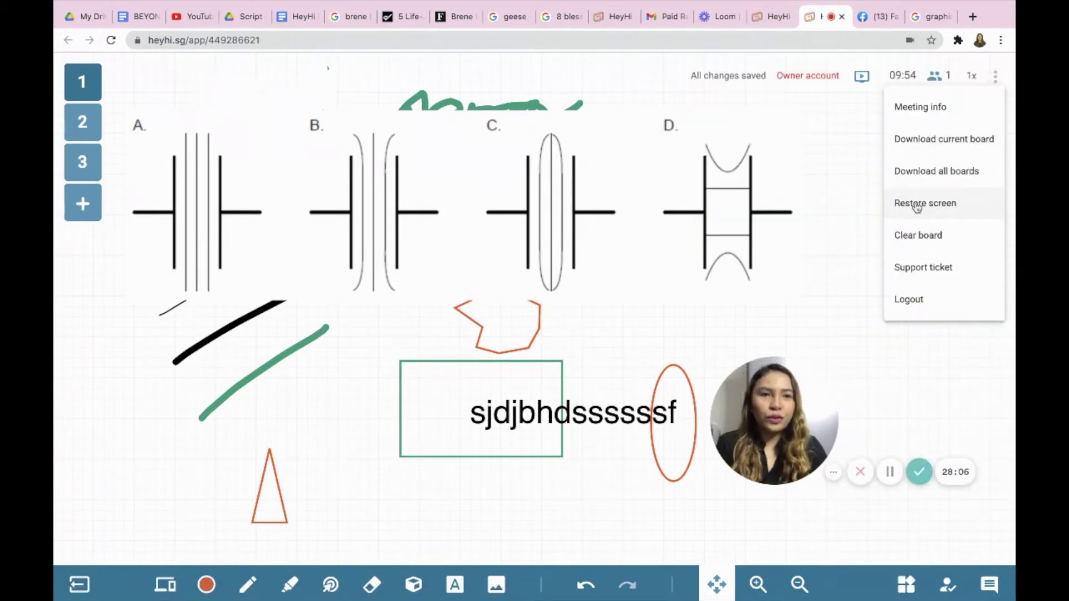
pyautogui.click(918, 236)
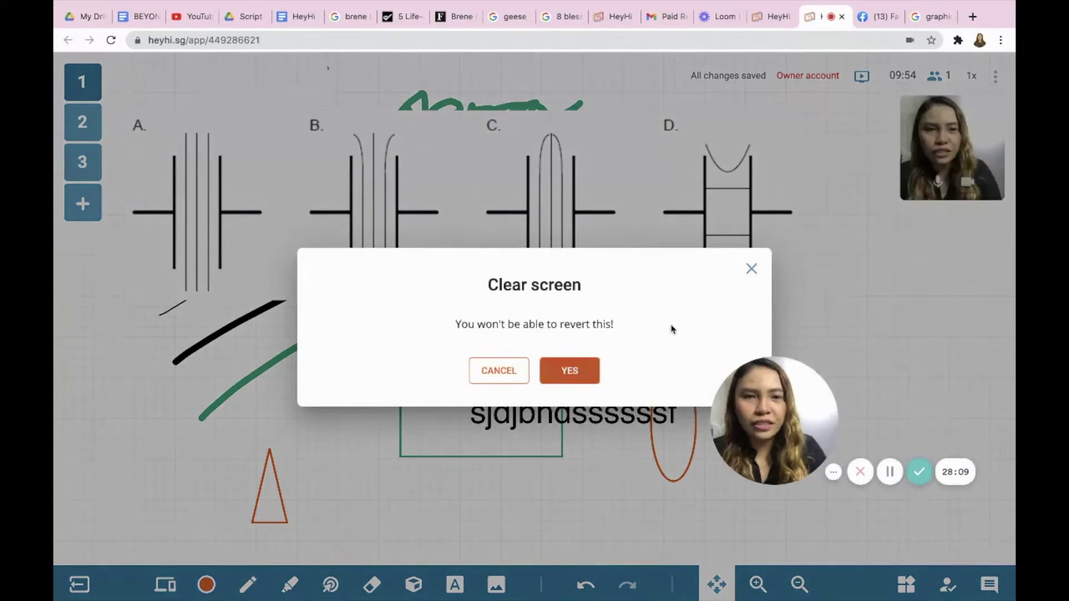
pyautogui.click(559, 376)
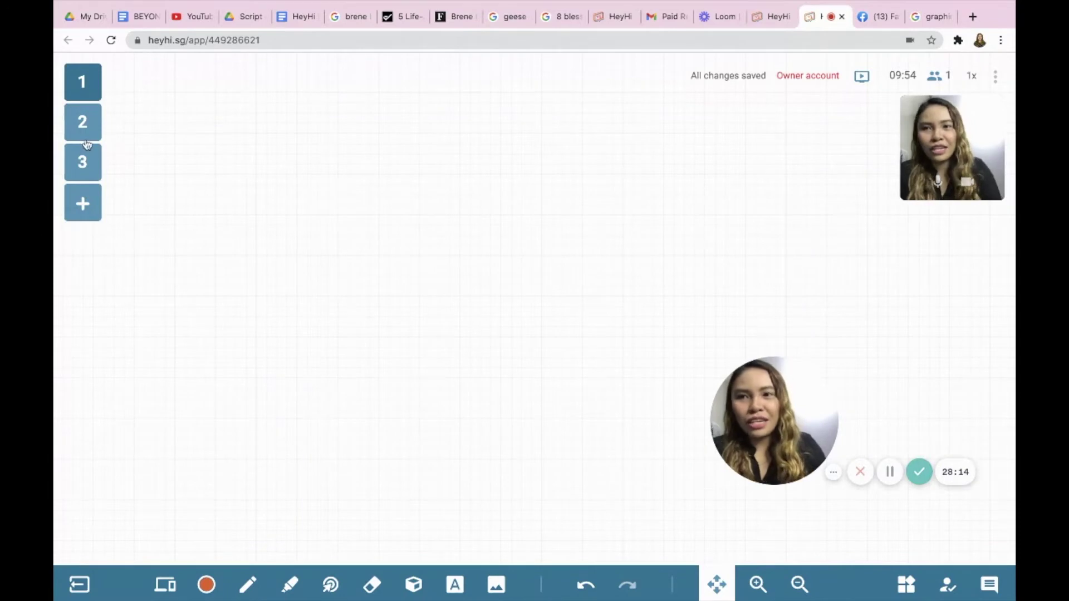
# Add a fourth board and go to the empty board 3.
pyautogui.click(82, 203)
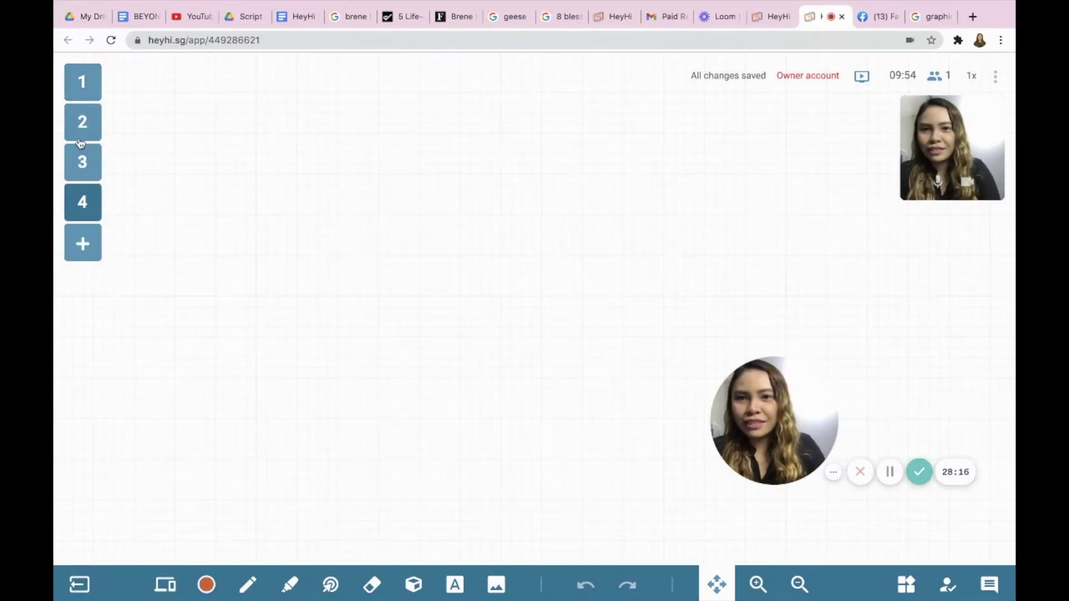
pyautogui.click(82, 135)
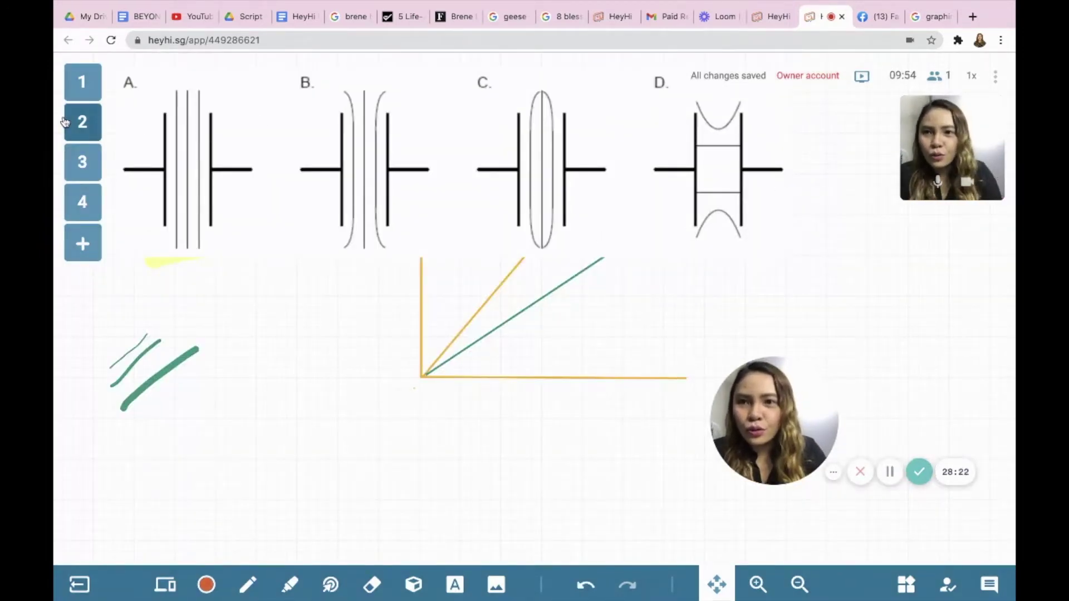
pyautogui.click(82, 122)
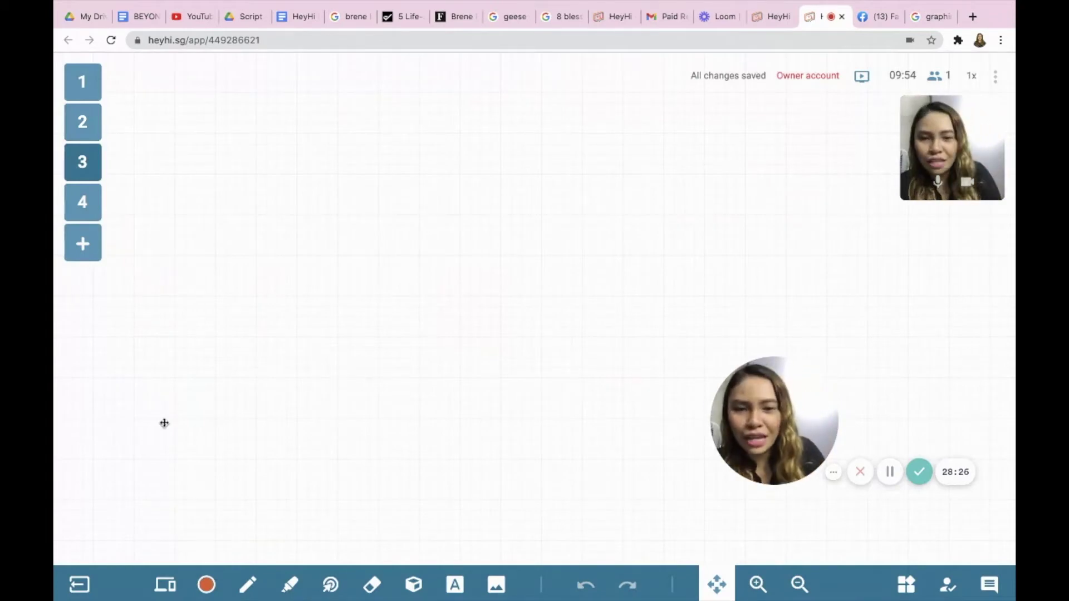
pyautogui.click(496, 584)
# Insert 'Screen Shot 2020-11-13 at 10.03.09 PM' from the computer onto board 3.
pyautogui.click(523, 512)
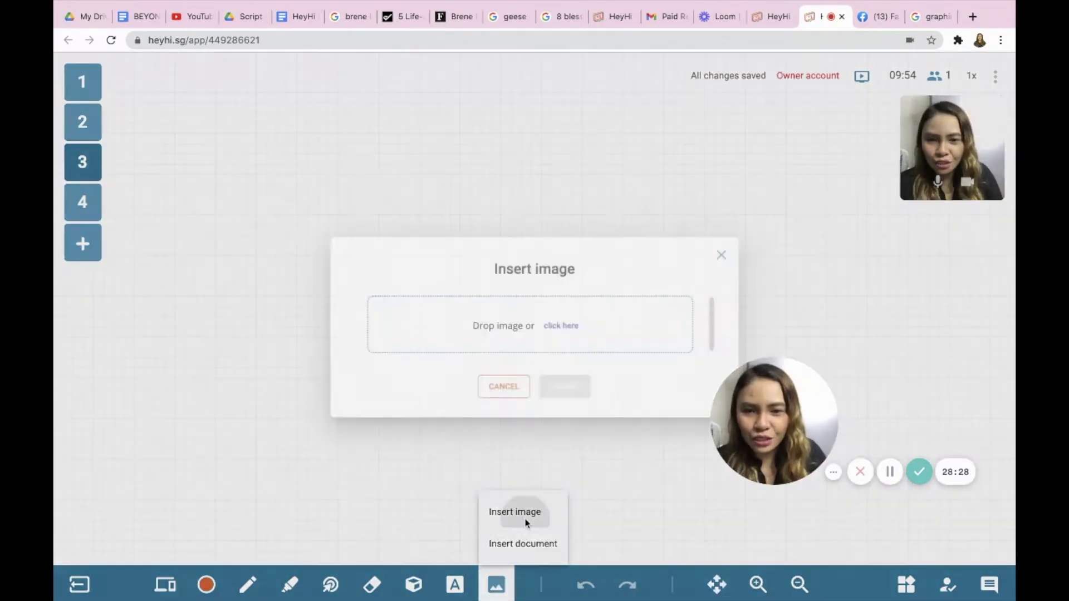
pyautogui.click(475, 390)
pyautogui.click(493, 554)
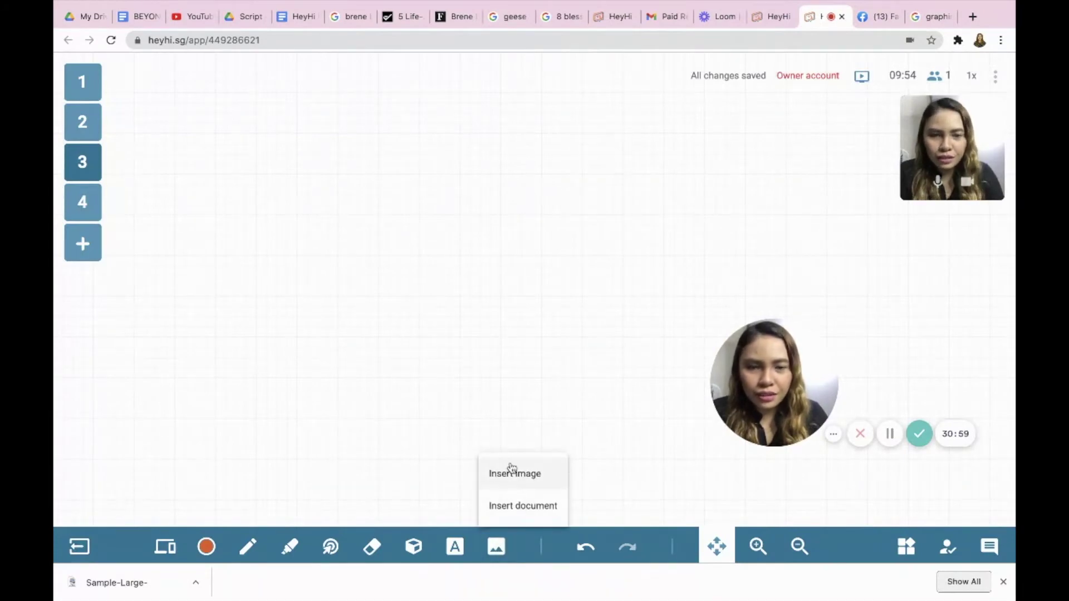
pyautogui.click(526, 507)
pyautogui.click(576, 308)
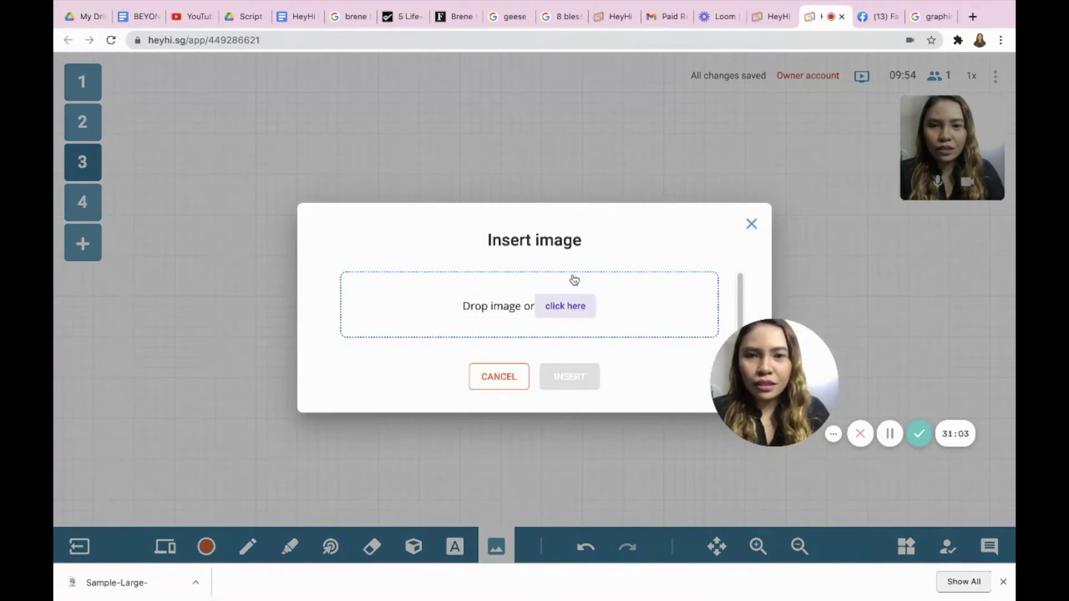
pyautogui.click(402, 185)
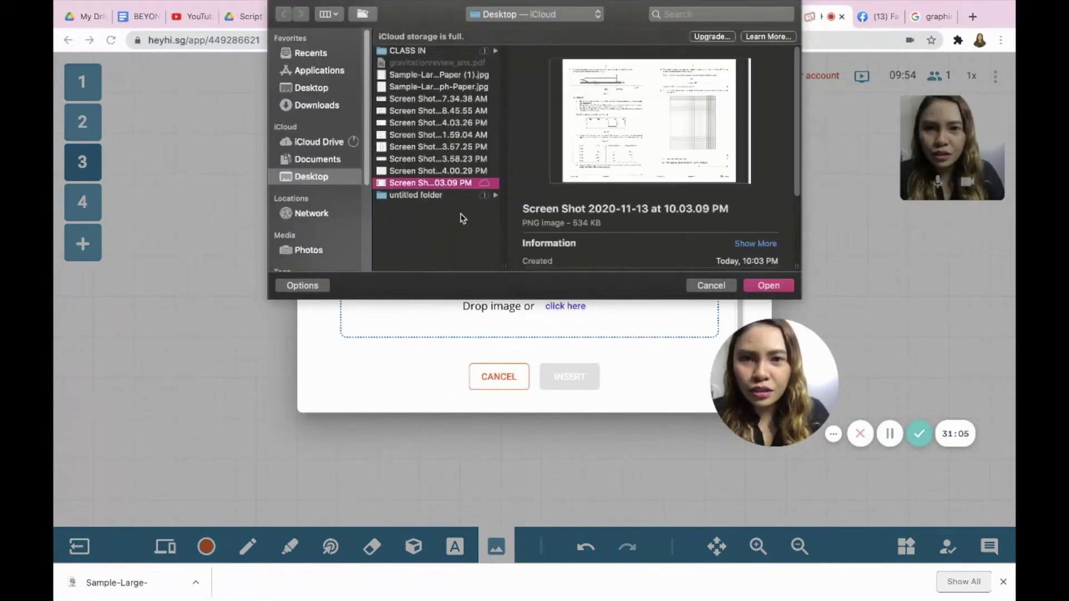
pyautogui.click(781, 287)
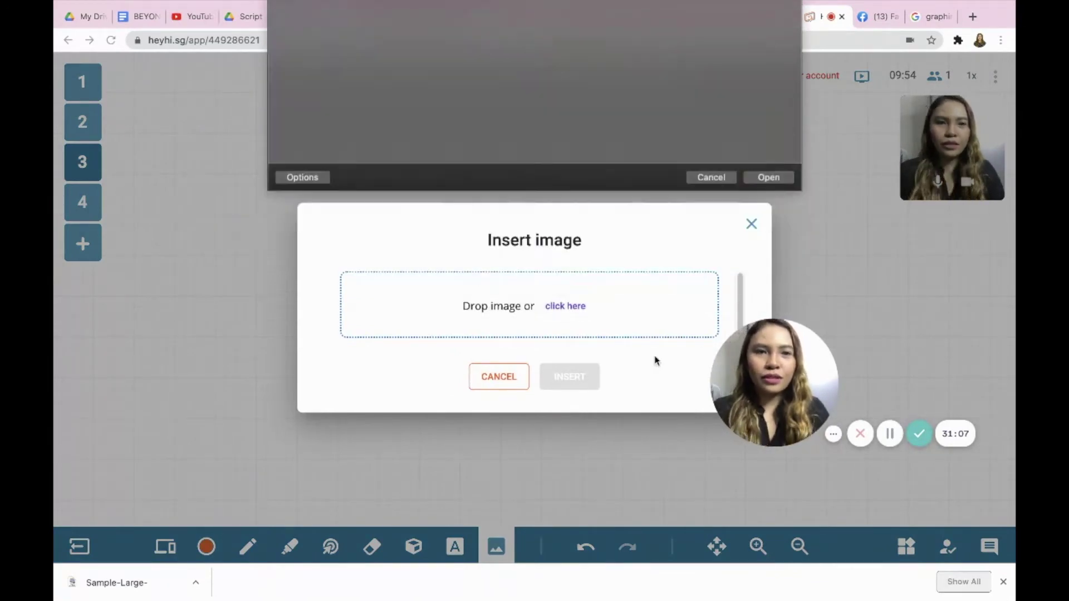
pyautogui.click(582, 484)
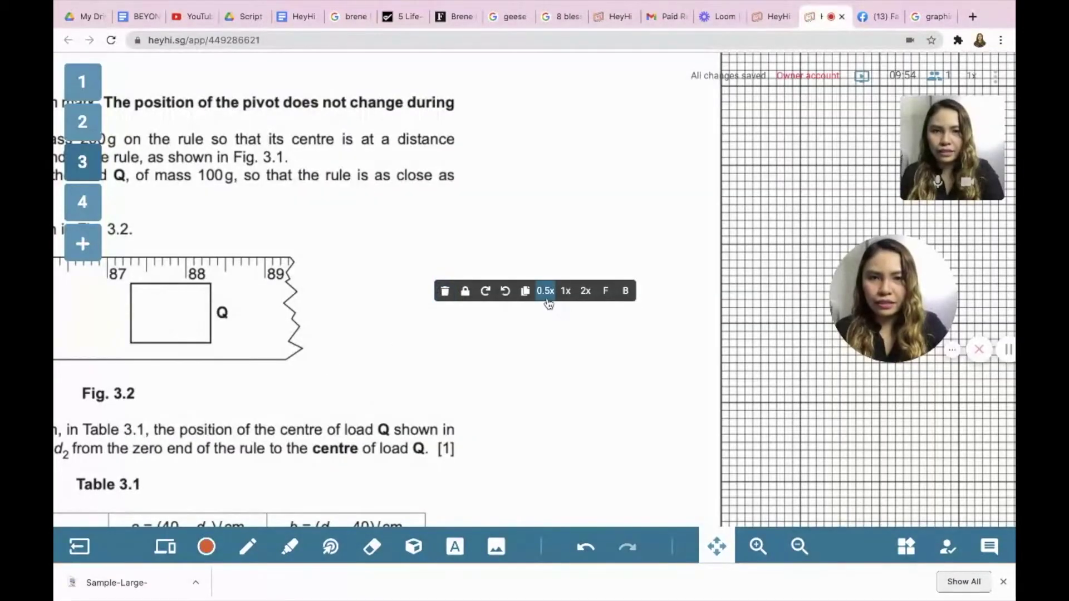
# Scale the worksheet image to 0.5x so both its pages fit on board 3.
pyautogui.click(546, 292)
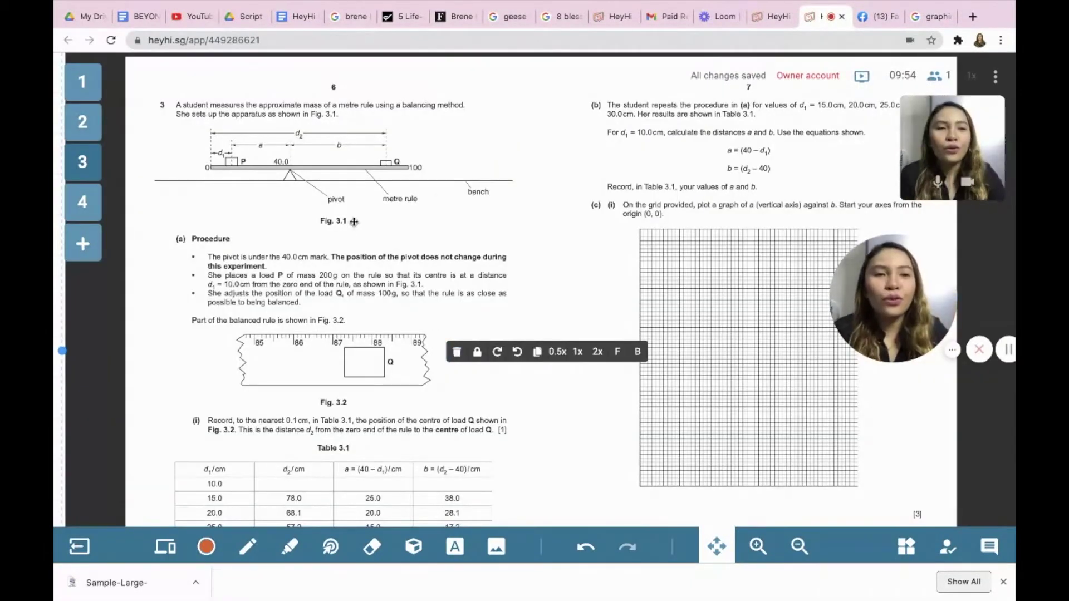
pyautogui.moveTo(935, 285); pyautogui.dragTo(990, 293)
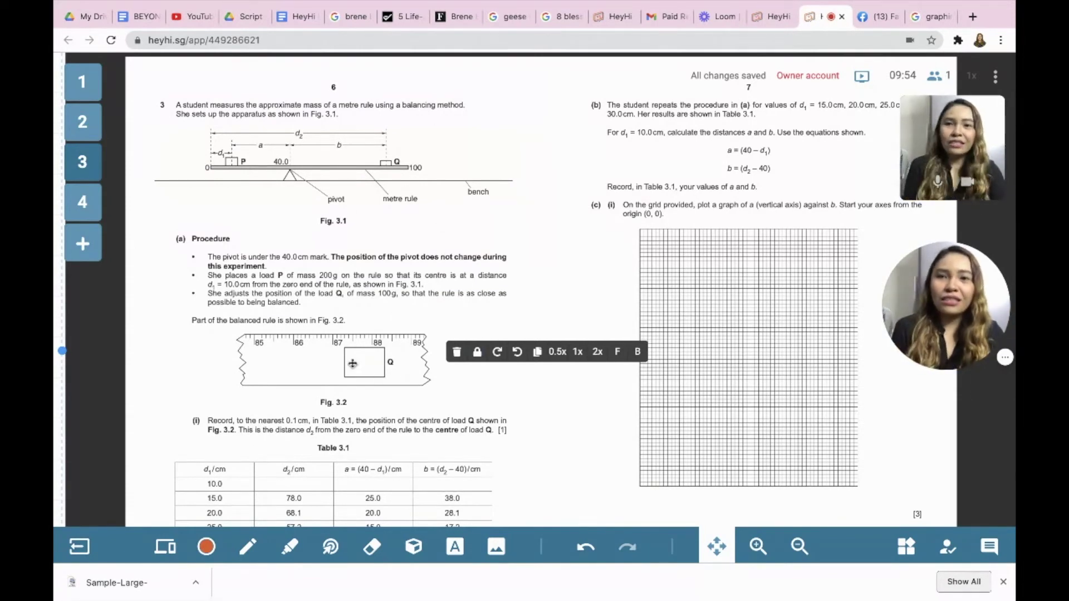
pyautogui.click(290, 547)
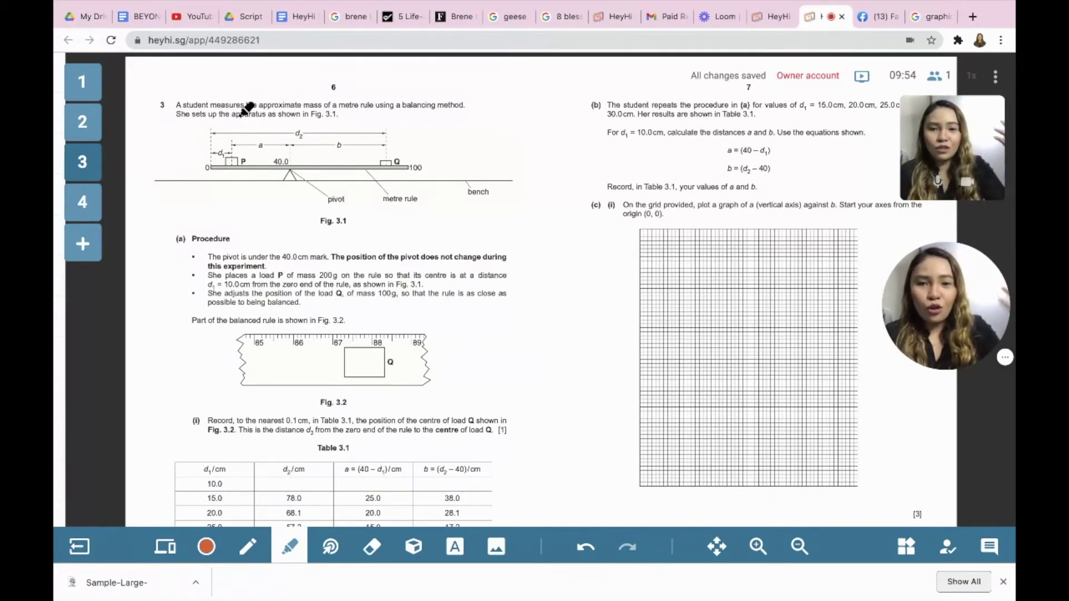
# Highlight question 3's first line in yellow and add a 'HI' text beside Fig. 3.1.
pyautogui.moveTo(167, 96); pyautogui.dragTo(465, 104)
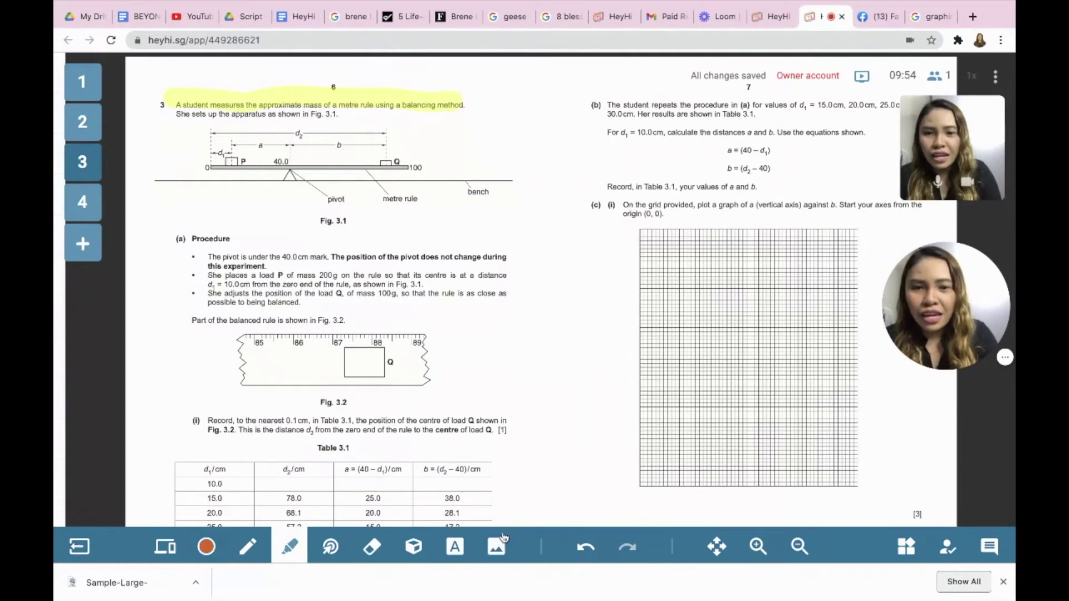
pyautogui.click(455, 547)
pyautogui.click(428, 227)
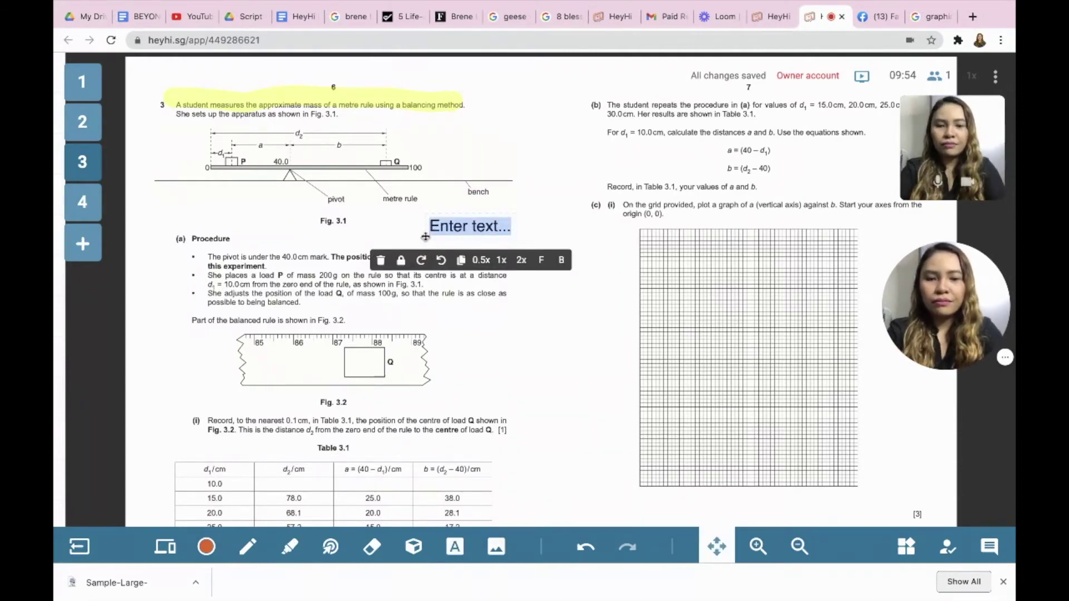
pyautogui.write('HI!')
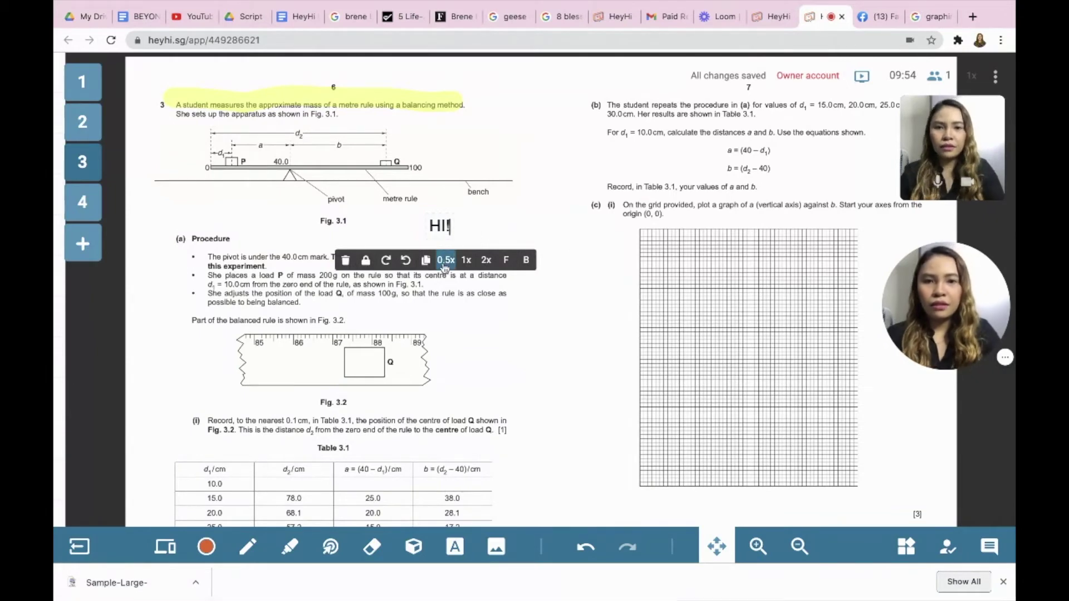
pyautogui.click(450, 246)
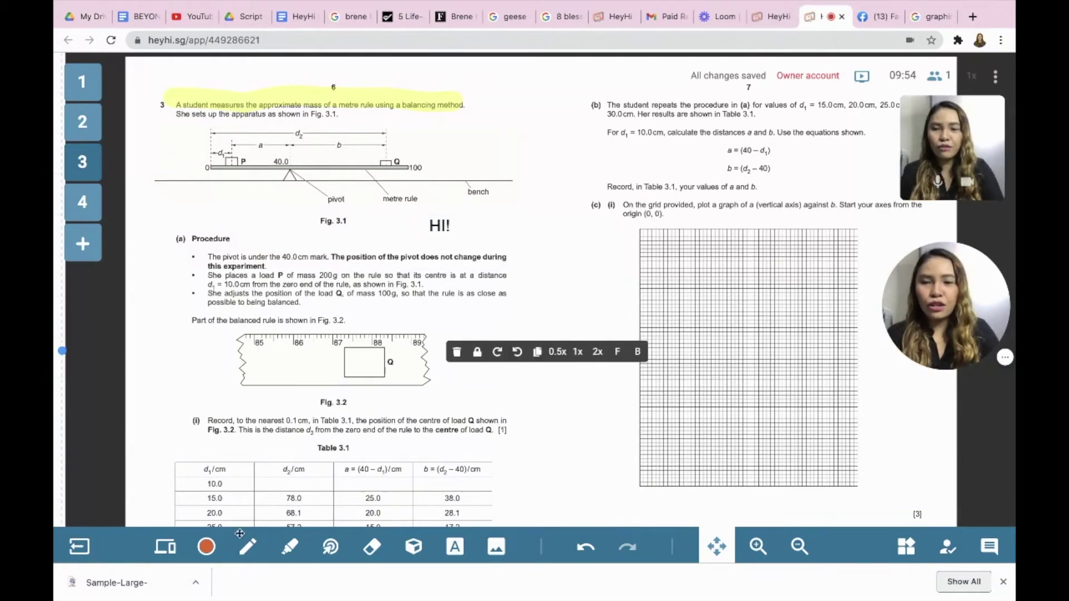
# Underline the pivot-position sentence with the thinnest red pen stroke.
pyautogui.click(207, 546)
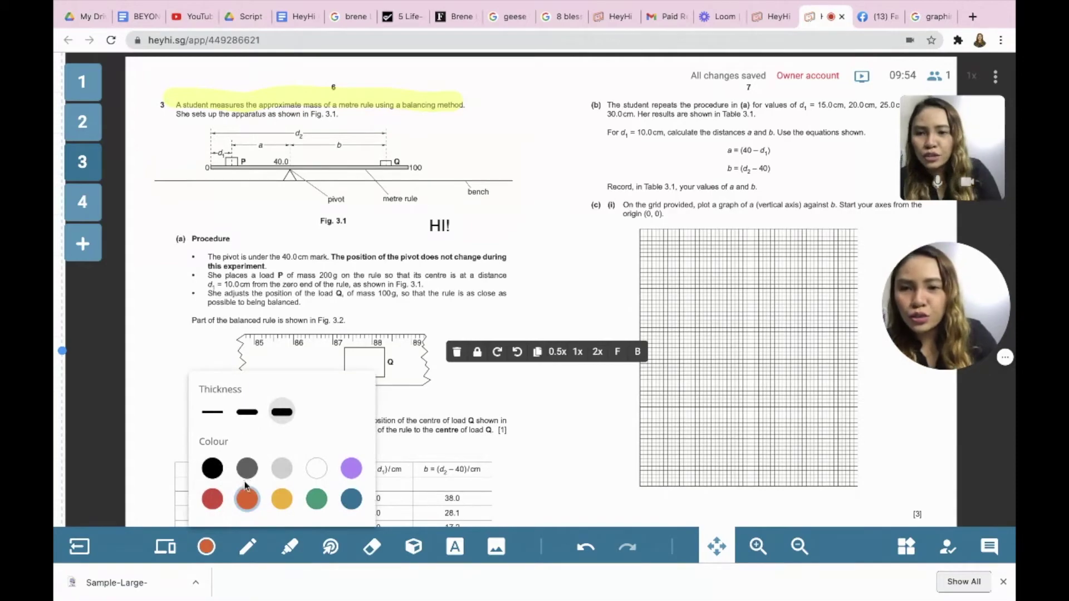
pyautogui.click(246, 498)
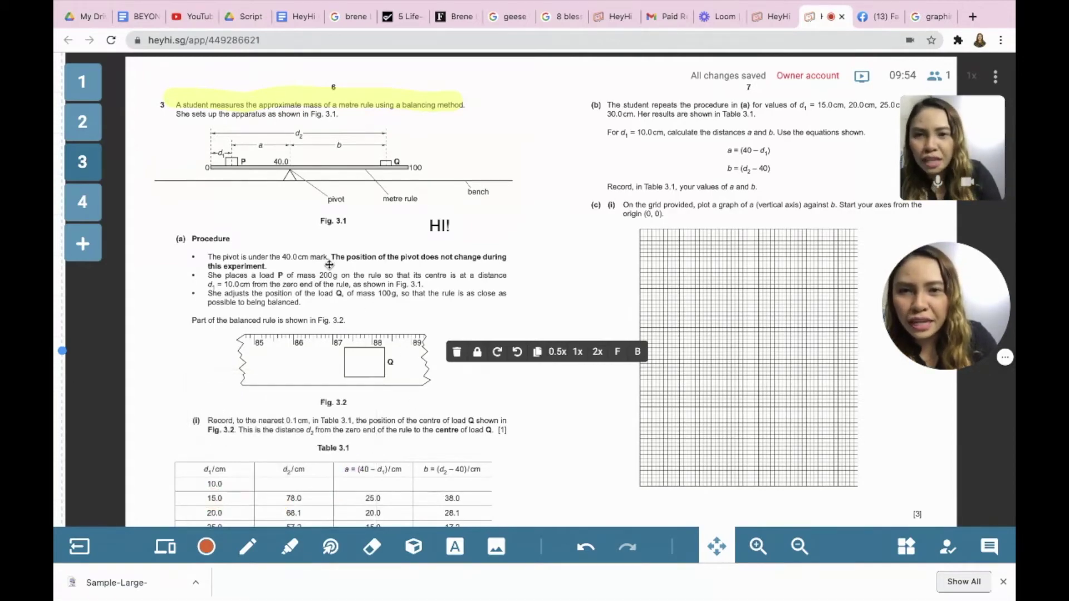
pyautogui.moveTo(329, 265); pyautogui.dragTo(328, 269)
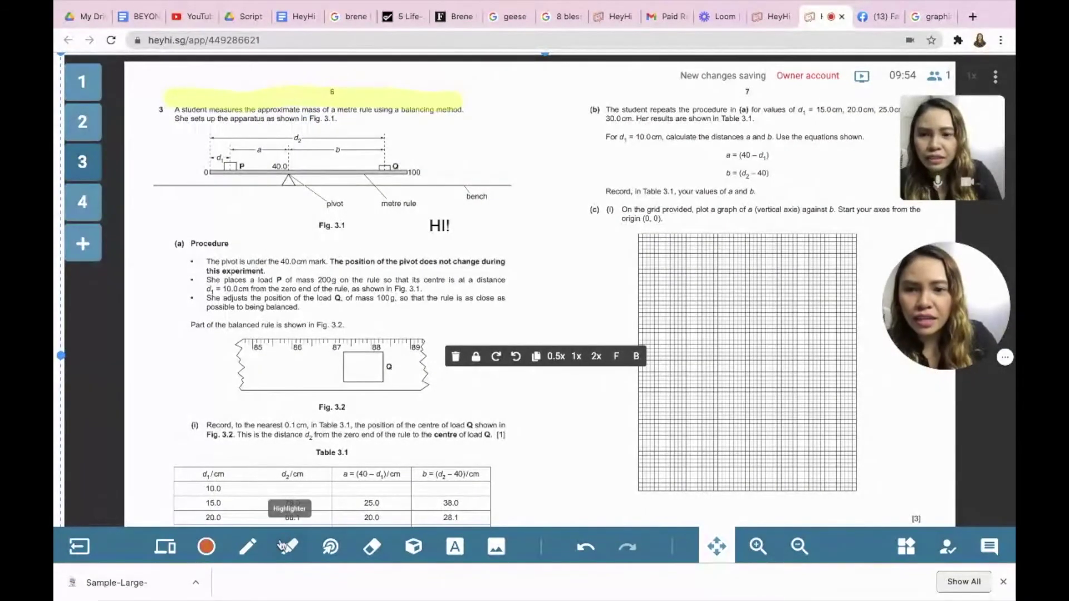
pyautogui.click(248, 546)
pyautogui.click(219, 412)
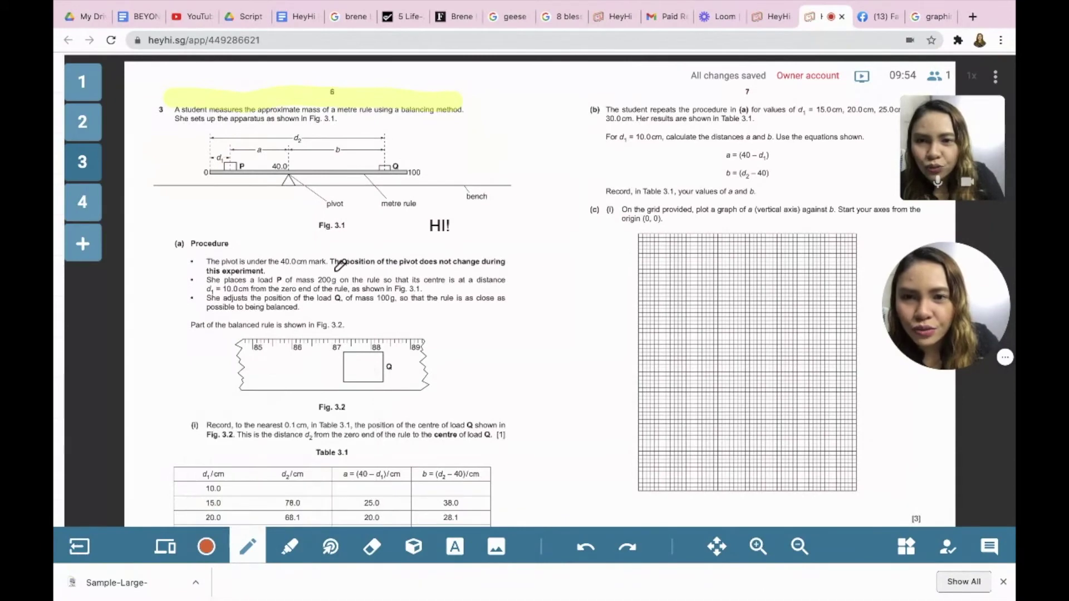
pyautogui.moveTo(338, 265); pyautogui.dragTo(505, 270)
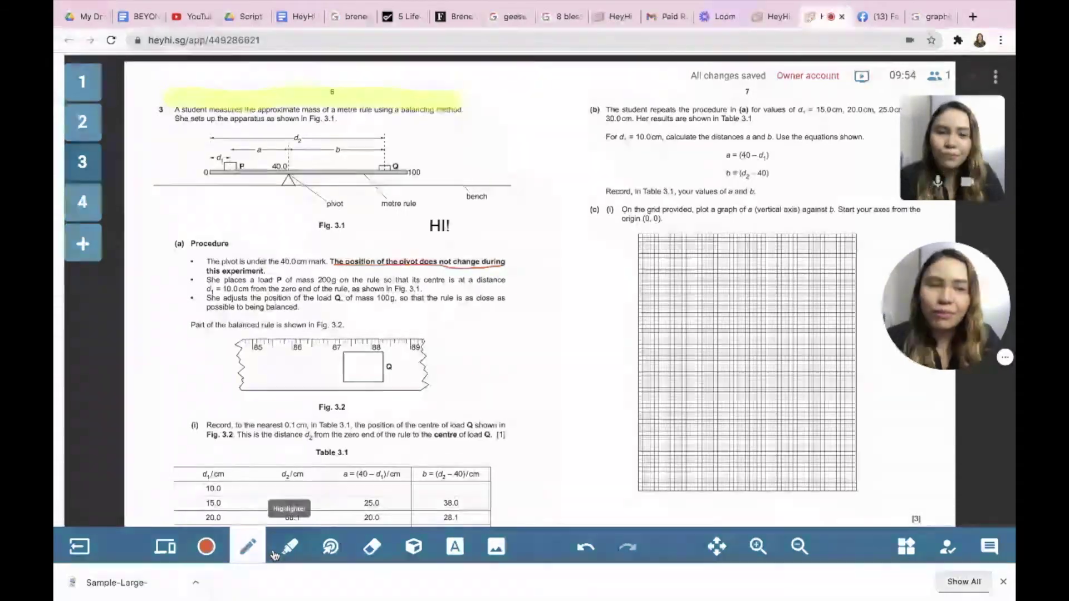
# Place the text label 'a' to the left of the graph grid.
pyautogui.click(426, 539)
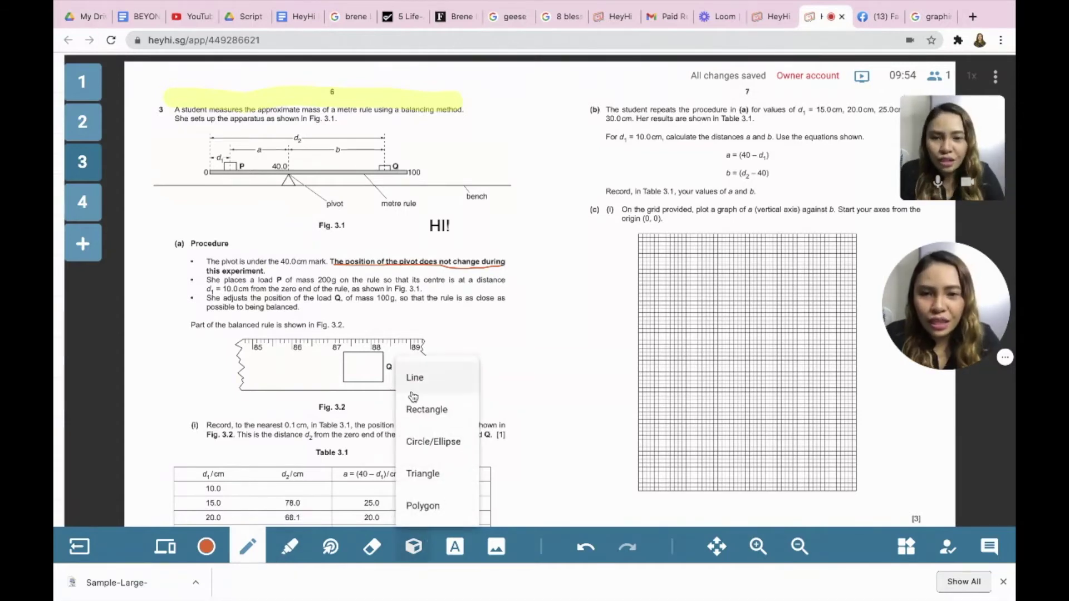
pyautogui.click(421, 385)
pyautogui.click(612, 341)
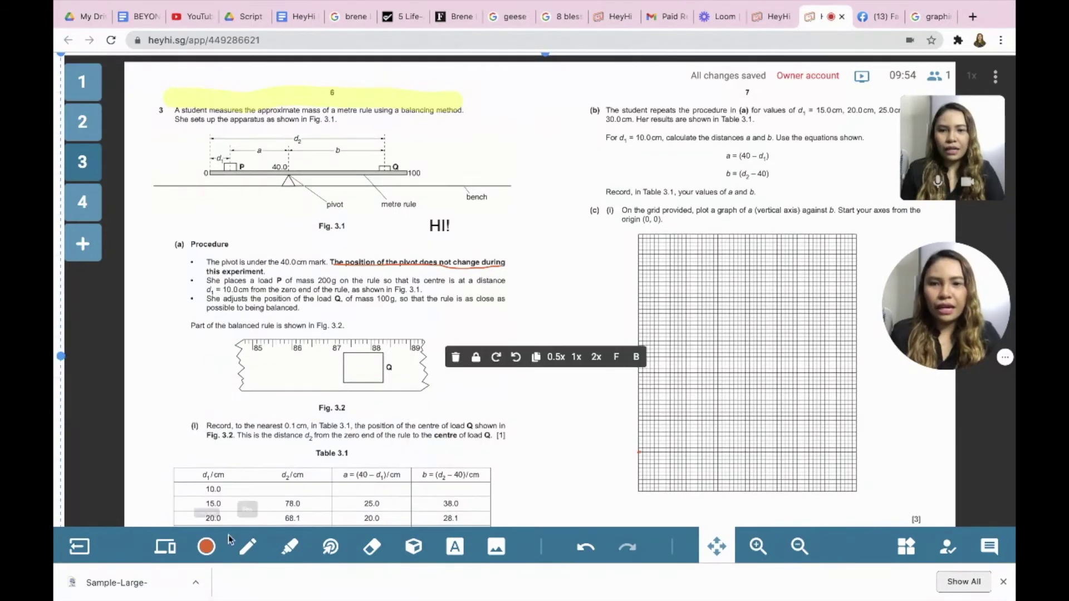
pyautogui.click(440, 553)
pyautogui.click(519, 359)
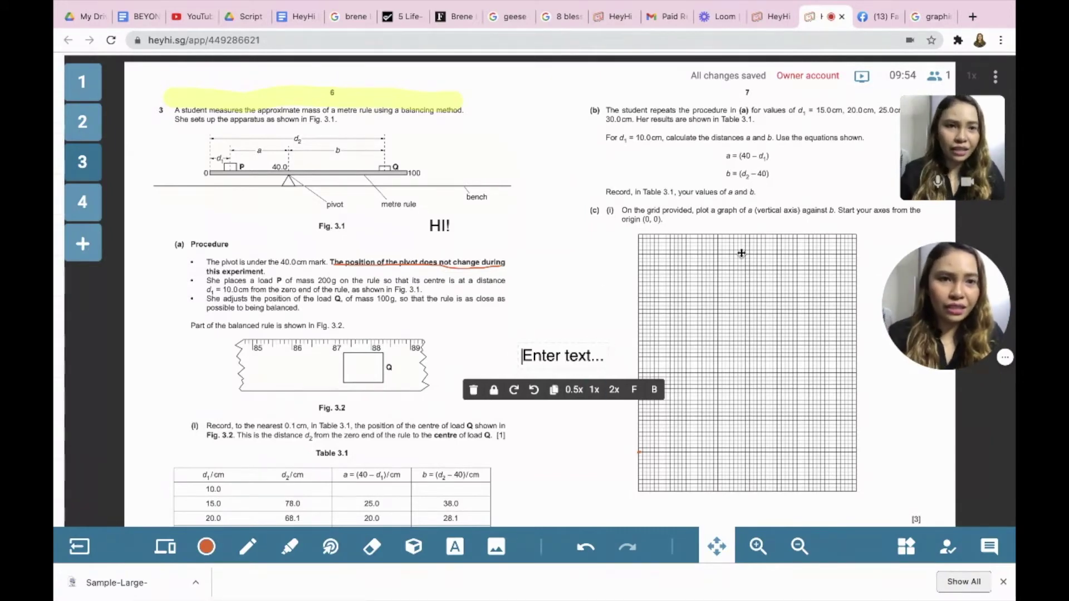
pyautogui.write('a')
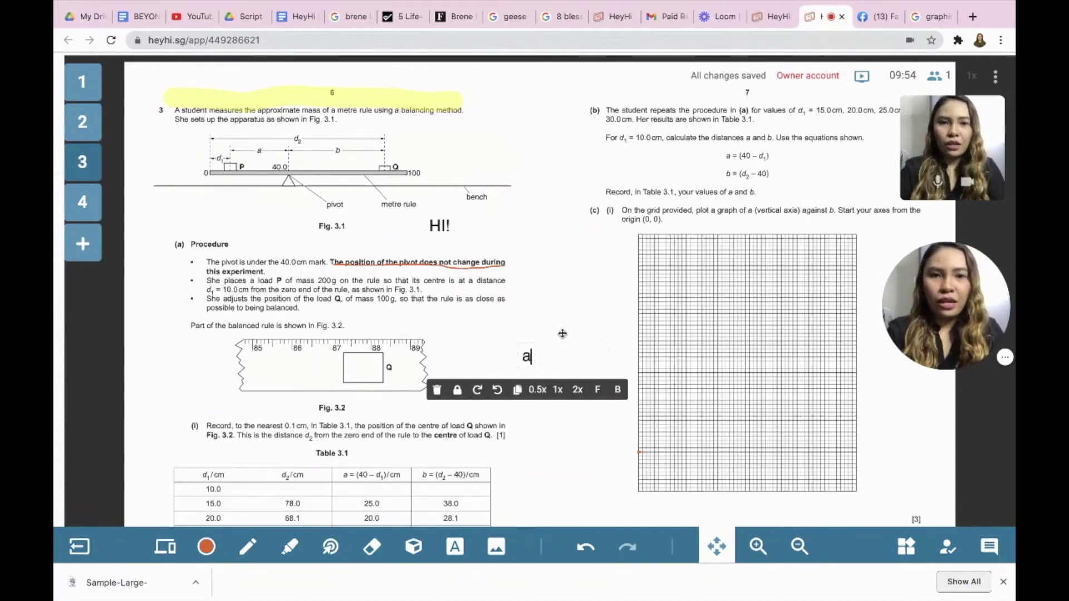
pyautogui.click(576, 362)
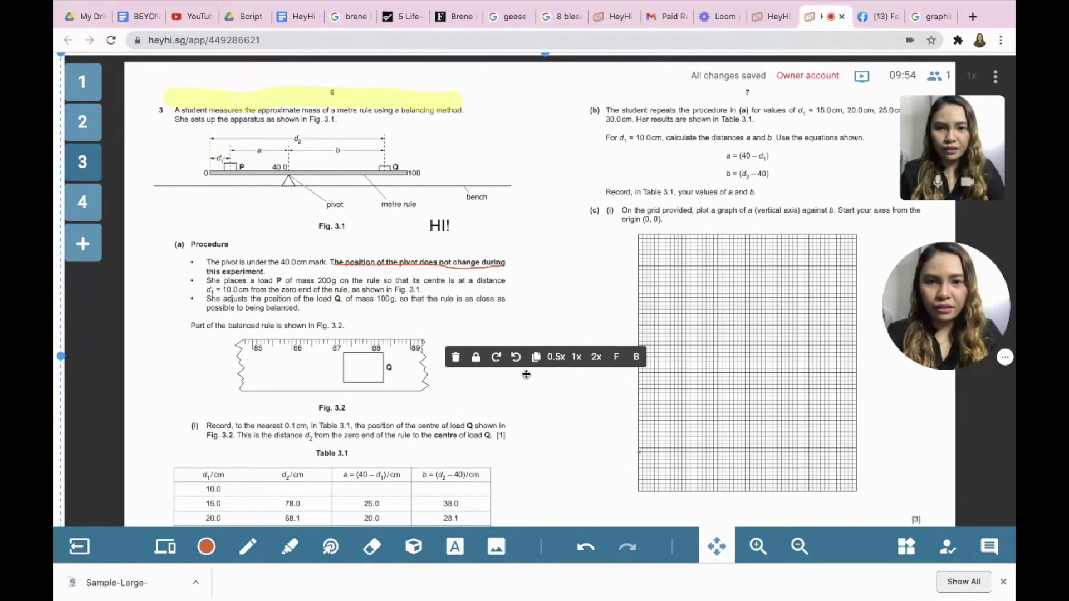
# Add the text label 'b' beneath the graph grid.
pyautogui.click(455, 546)
pyautogui.click(690, 513)
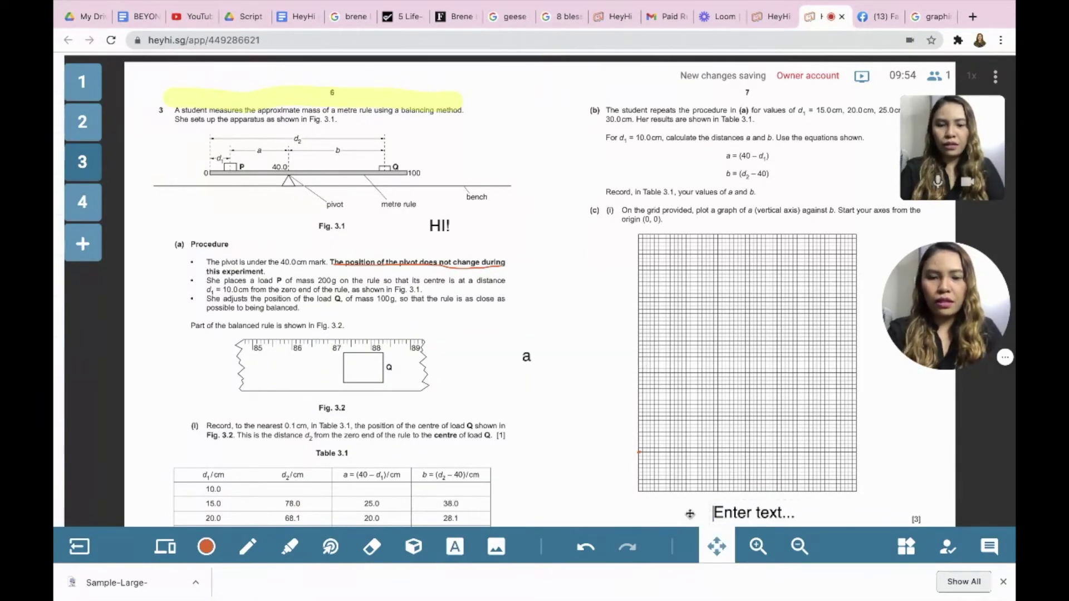
pyautogui.write('b')
pyautogui.click(530, 467)
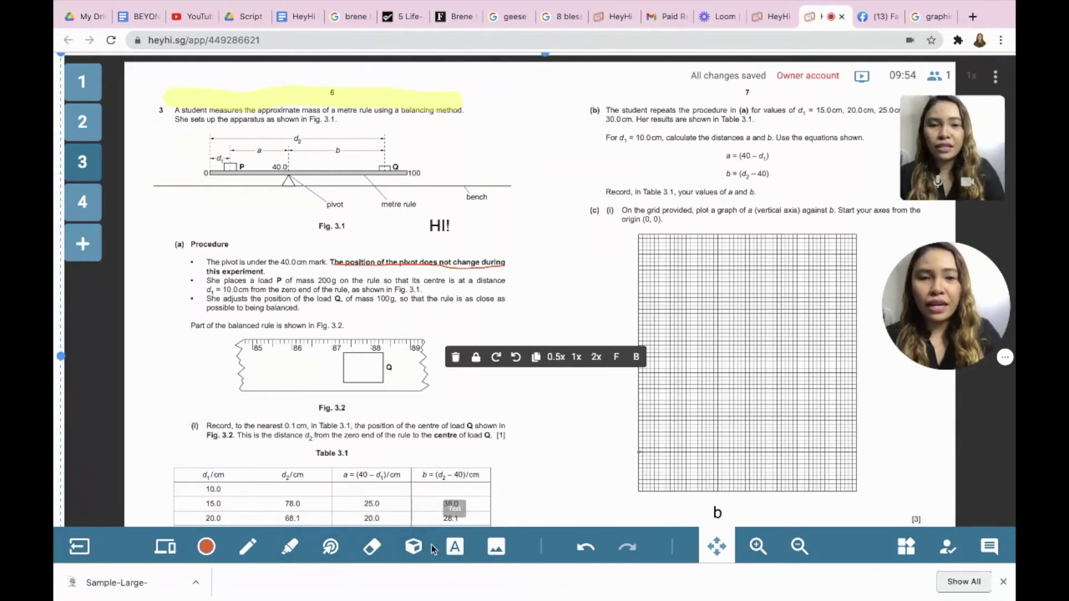
# Plot five orange data points on the graph grid with the pen.
pyautogui.click(406, 553)
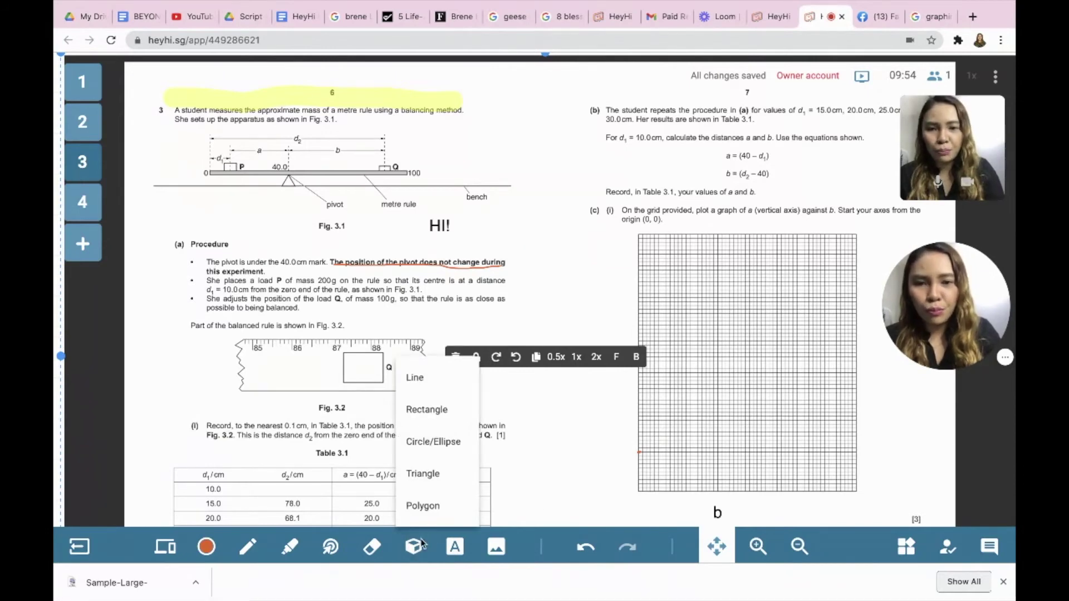
pyautogui.click(248, 547)
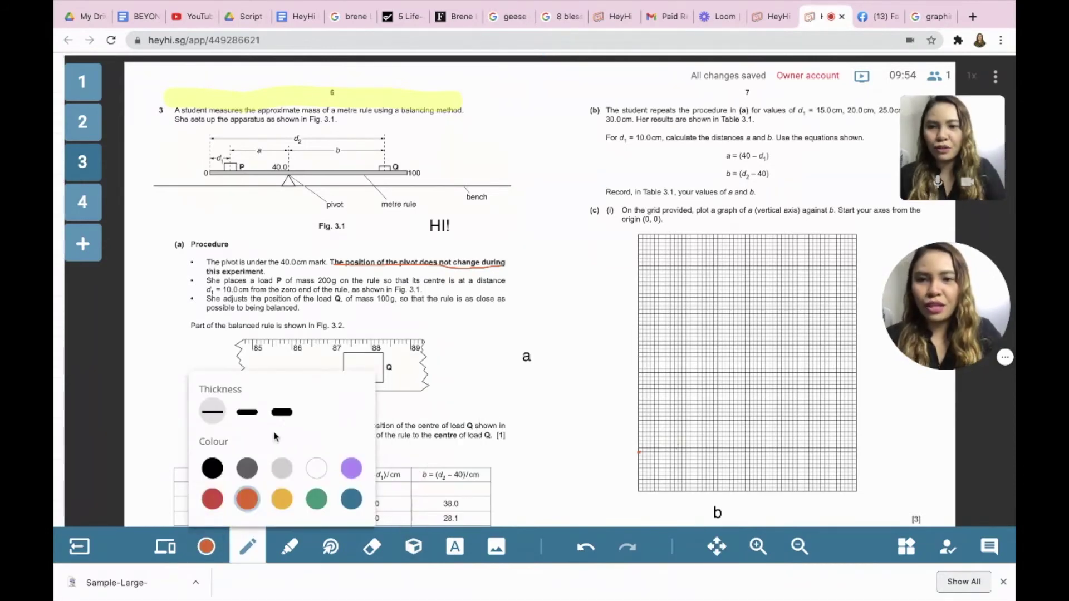
pyautogui.click(678, 449)
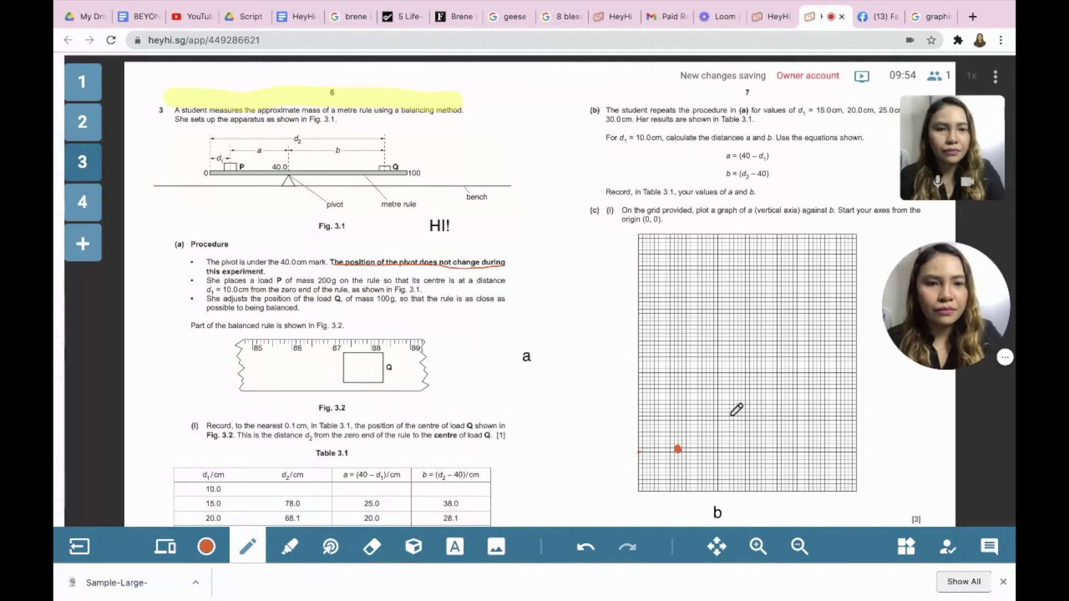
pyautogui.click(748, 399)
pyautogui.click(799, 331)
pyautogui.click(841, 283)
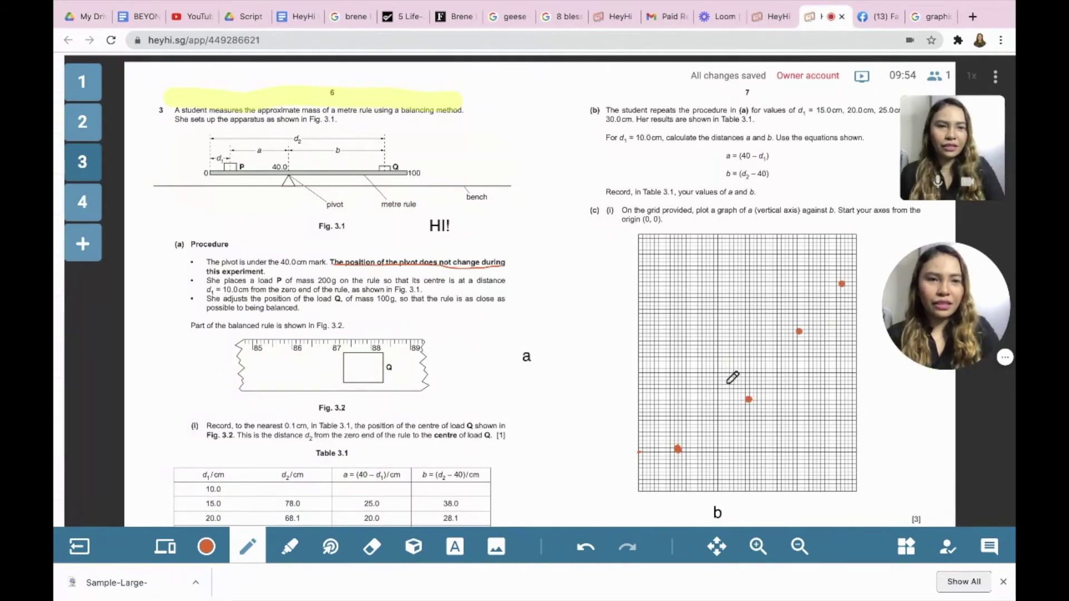
pyautogui.click(649, 476)
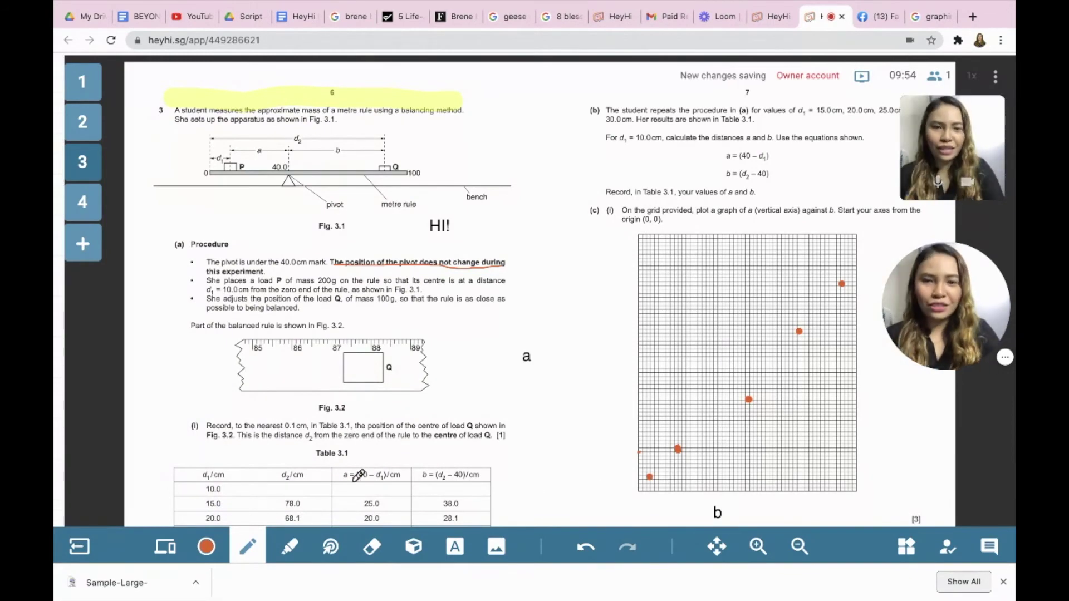
# Draw a straight best-fit line from the origin through the plotted points.
pyautogui.click(413, 546)
pyautogui.click(419, 377)
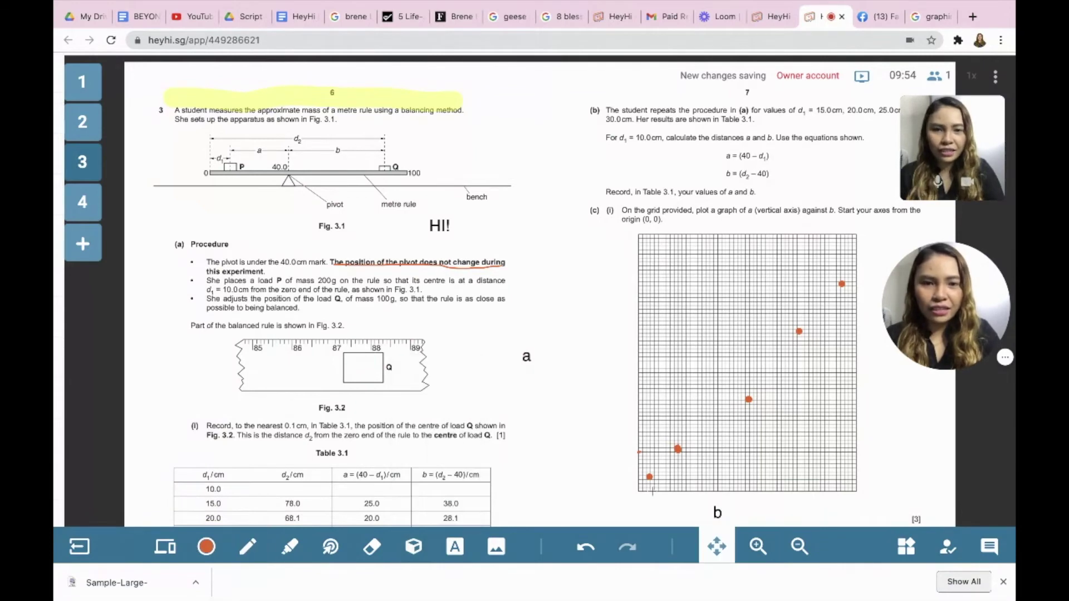
pyautogui.moveTo(642, 491); pyautogui.dragTo(842, 283)
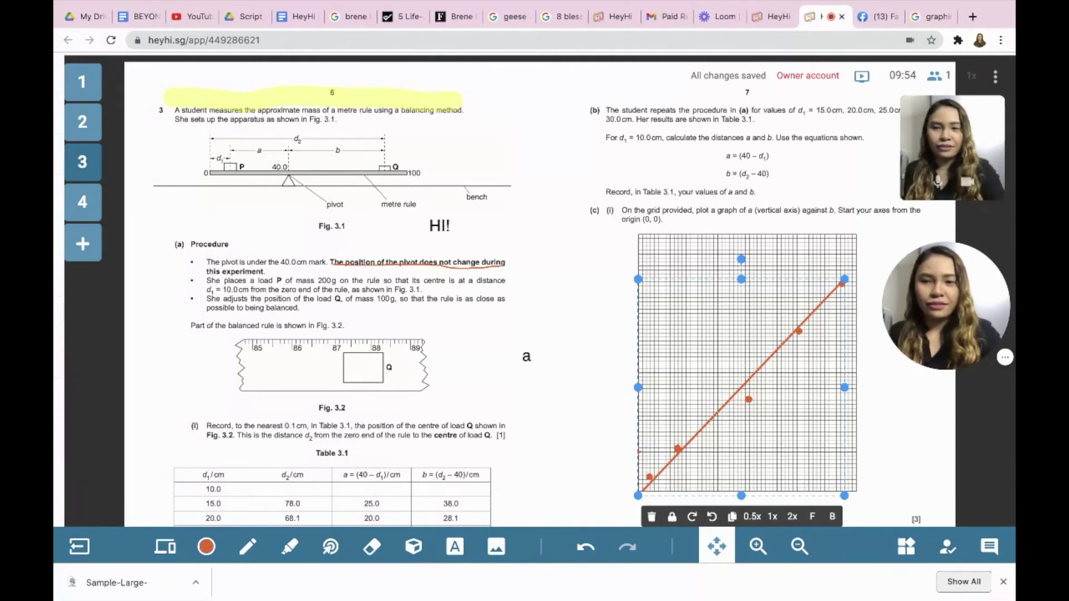
pyautogui.click(169, 551)
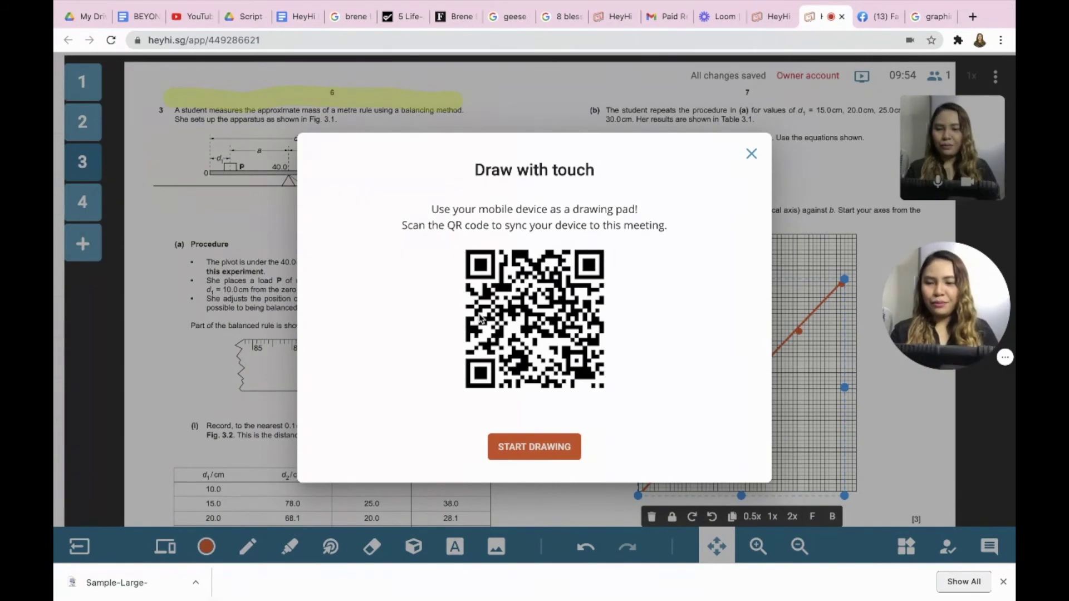
pyautogui.press('Escape')
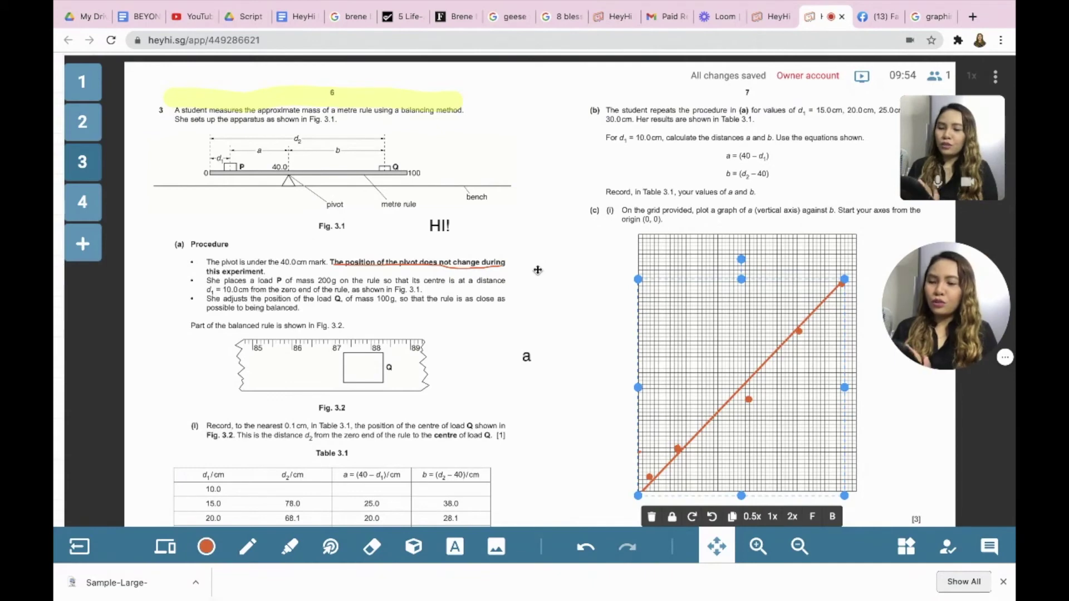
# Deselect the worksheet page and switch to the empty board 4.
pyautogui.click(538, 270)
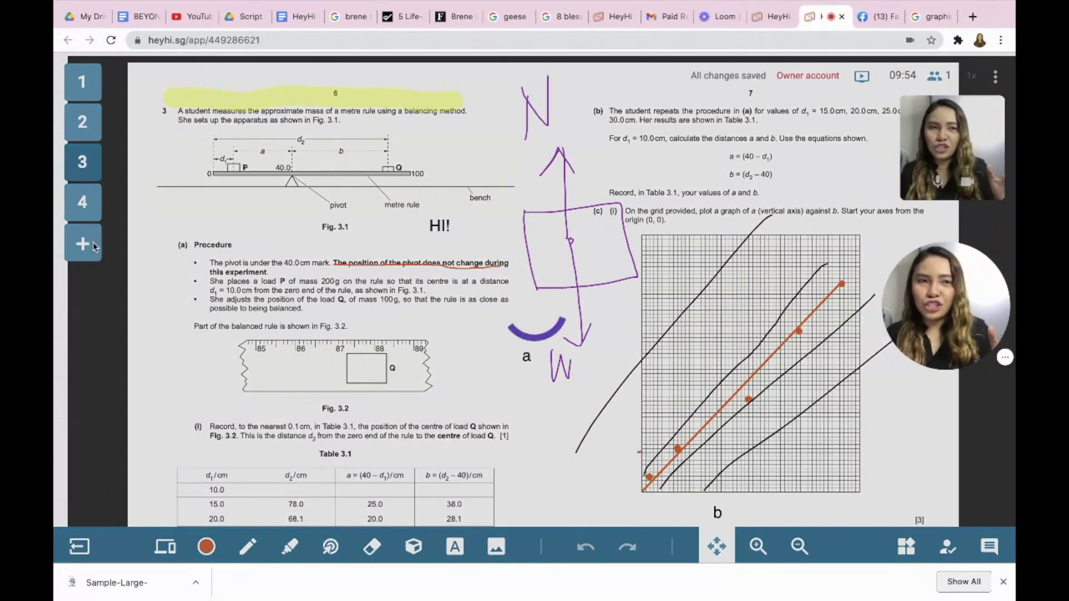
pyautogui.click(83, 201)
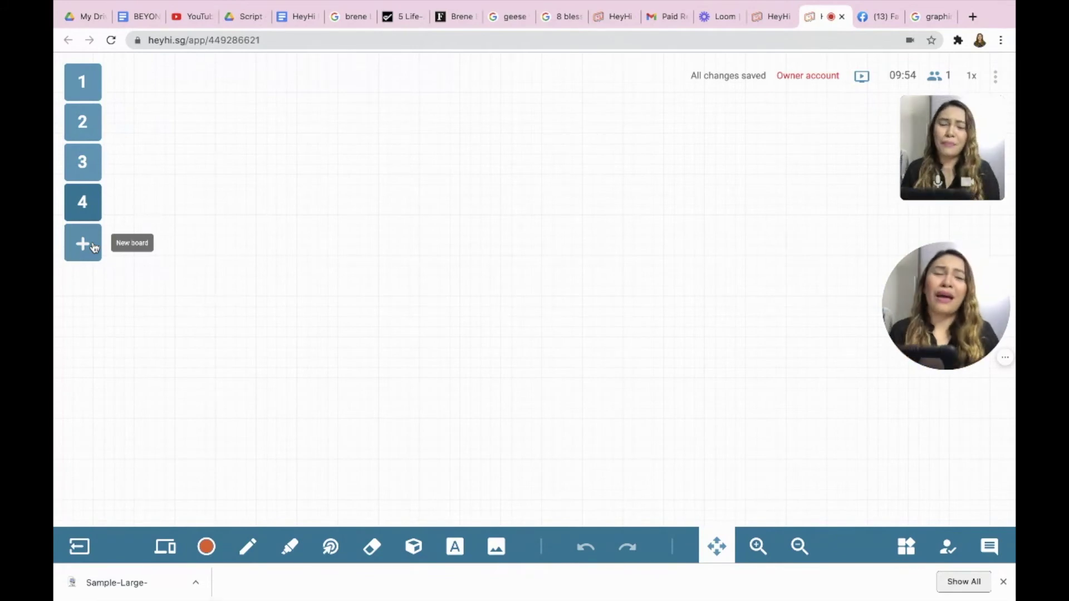
# Handwrite 'F = kx' in red at the top of board 4.
pyautogui.click(248, 548)
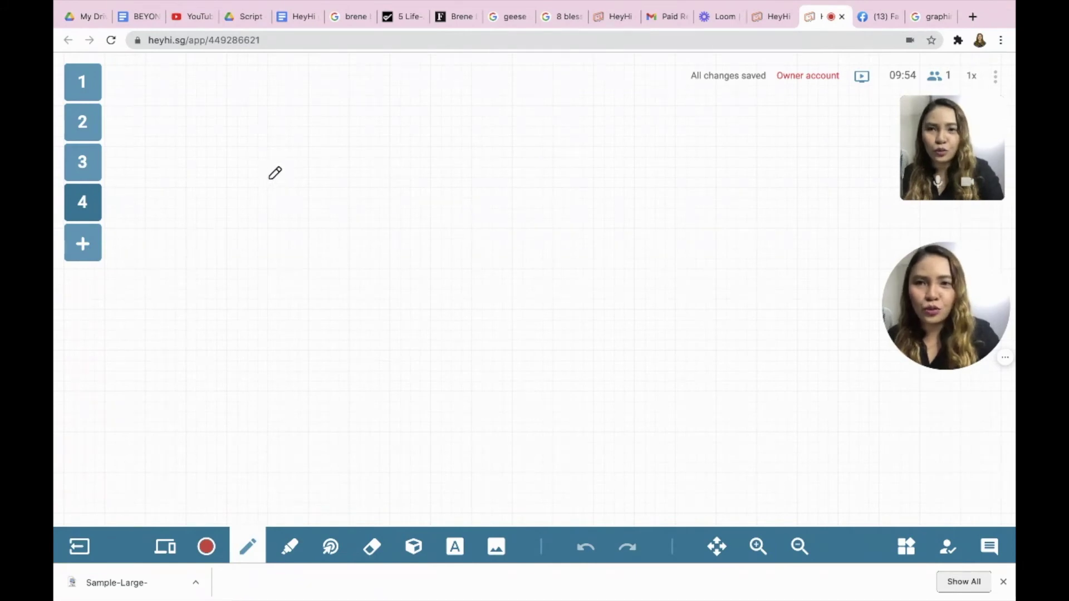
pyautogui.moveTo(279, 150)
pyautogui.mouseDown()
pyautogui.moveTo(286, 232)
pyautogui.moveTo(320, 150)
pyautogui.mouseUp()
pyautogui.moveTo(282, 186)
pyautogui.mouseDown()
pyautogui.moveTo(381, 176)
pyautogui.moveTo(413, 189)
pyautogui.mouseUp()
pyautogui.click(368, 194)
pyautogui.moveTo(439, 146); pyautogui.dragTo(451, 204)
pyautogui.moveTo(480, 161)
pyautogui.mouseDown()
pyautogui.moveTo(453, 178)
pyautogui.moveTo(485, 195)
pyautogui.mouseUp()
pyautogui.moveTo(487, 163); pyautogui.dragTo(528, 206)
pyautogui.moveTo(520, 162); pyautogui.dragTo(479, 209)
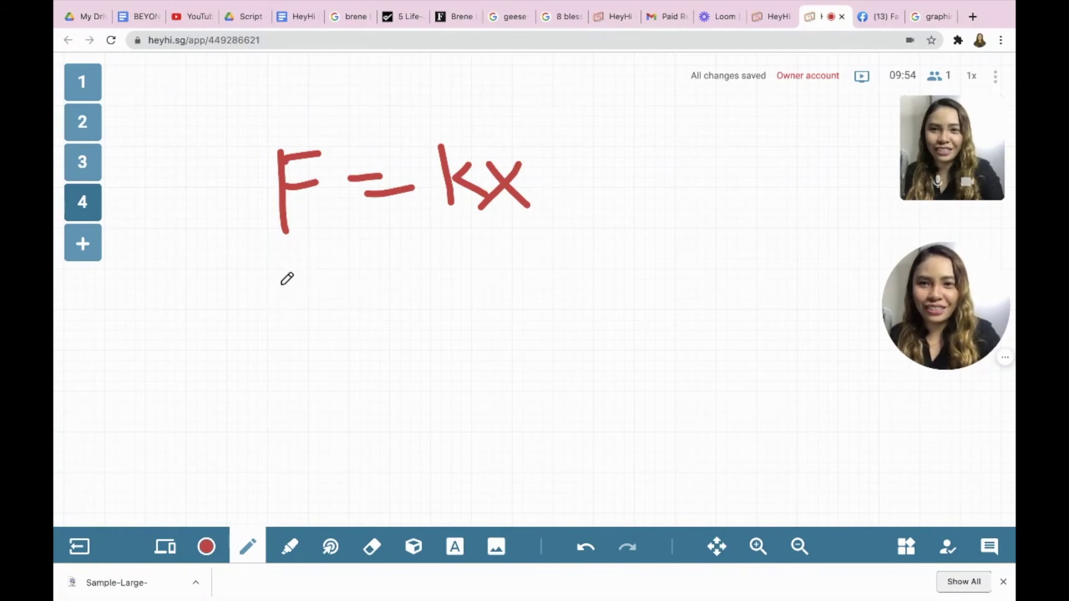
# Handwrite a second 'F = kx' below the first one.
pyautogui.moveTo(285, 255)
pyautogui.mouseDown()
pyautogui.moveTo(274, 356)
pyautogui.moveTo(329, 263)
pyautogui.mouseUp()
pyautogui.moveTo(273, 305); pyautogui.dragTo(386, 289)
pyautogui.moveTo(374, 310); pyautogui.dragTo(385, 305)
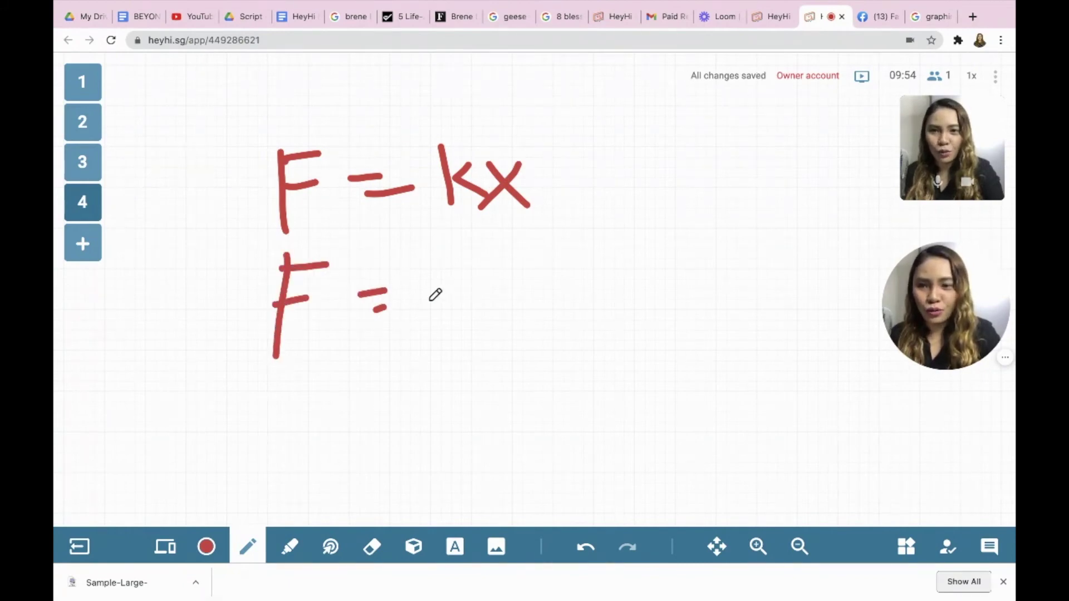
pyautogui.moveTo(461, 273); pyautogui.dragTo(505, 322)
pyautogui.moveTo(506, 271); pyautogui.dragTo(466, 311)
pyautogui.moveTo(429, 264); pyautogui.dragTo(426, 336)
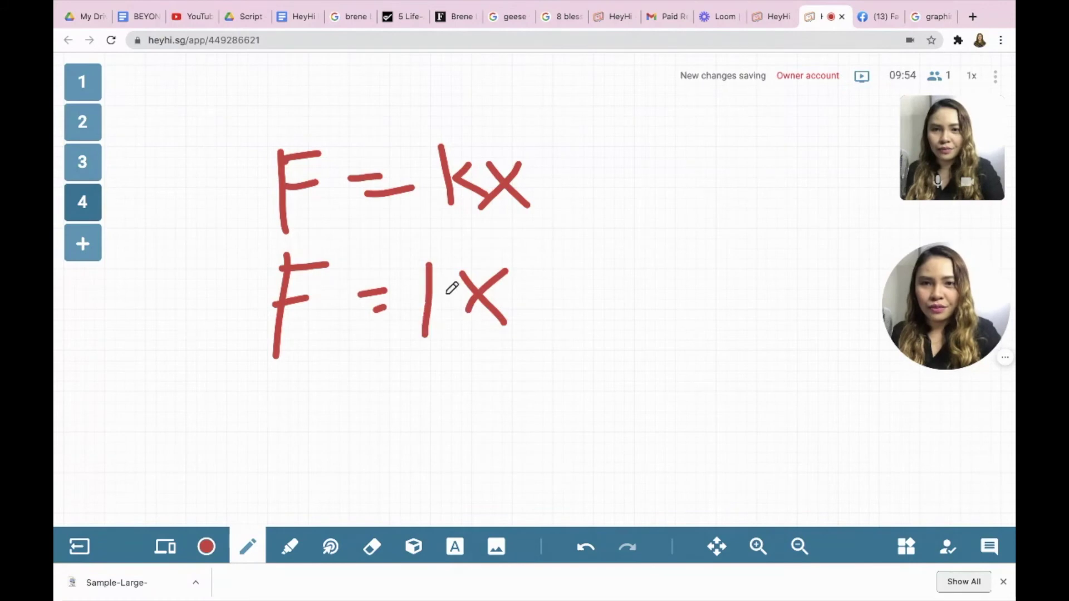
pyautogui.moveTo(448, 291); pyautogui.dragTo(454, 321)
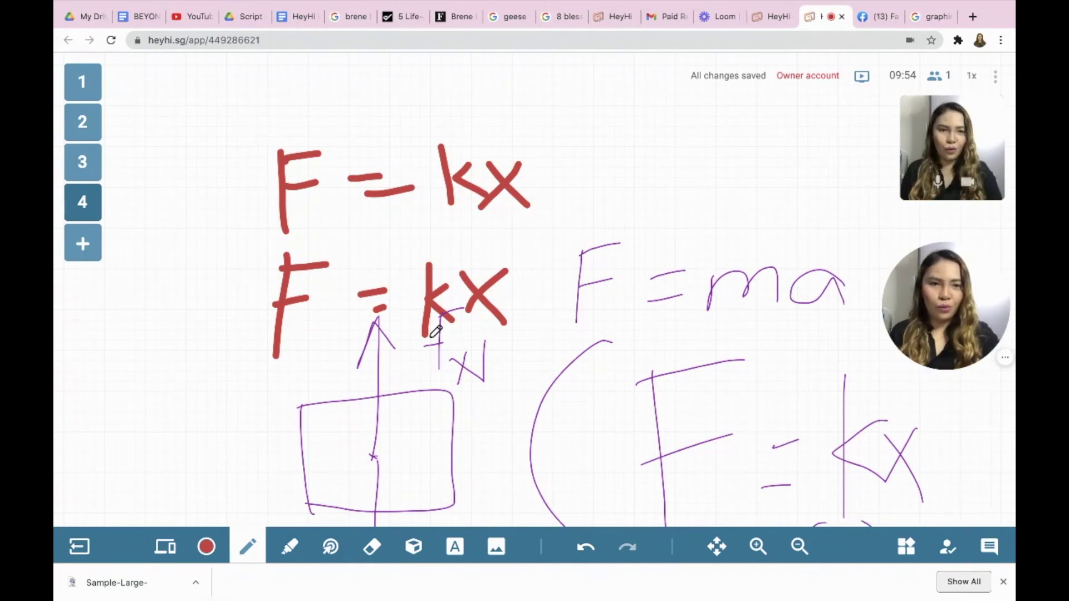
pyautogui.click(716, 546)
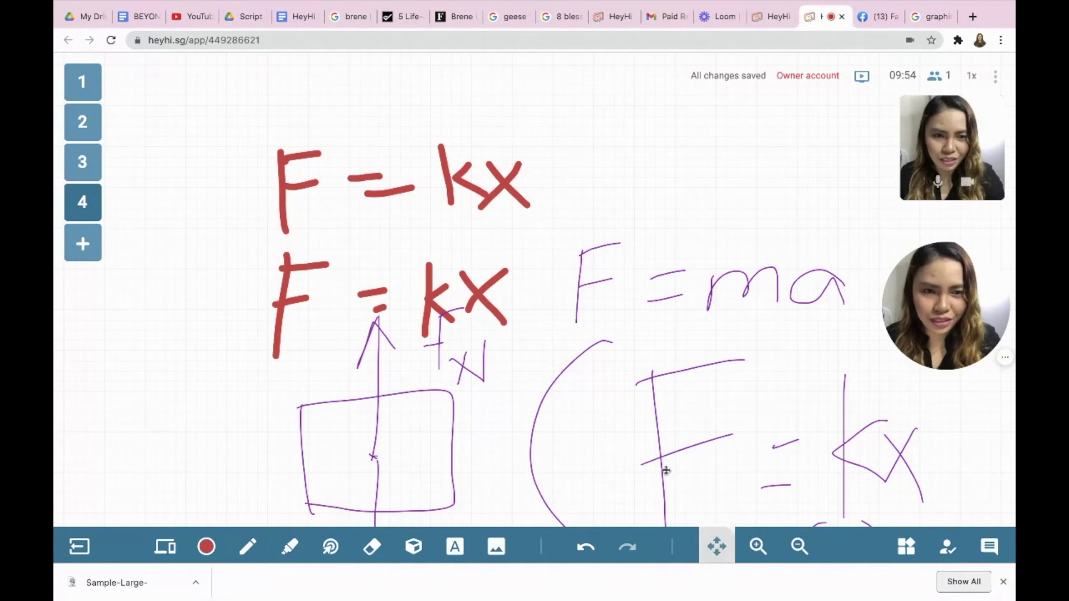
# Pan board 4 down to show the F = 5(10) = 50N calculation and Fw arrow.
pyautogui.moveTo(547, 441); pyautogui.dragTo(483, 394)
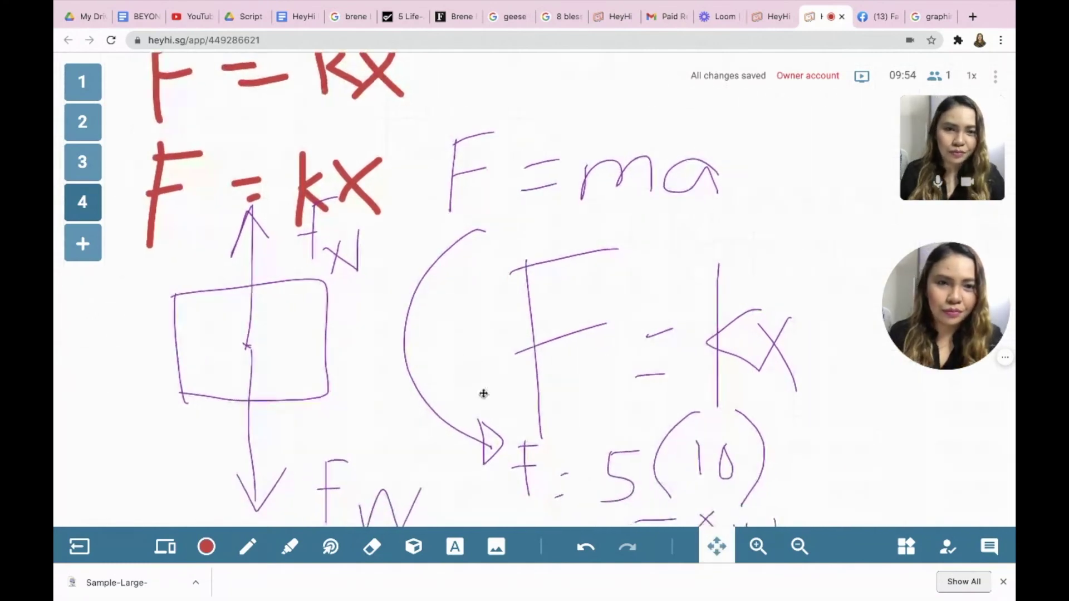
pyautogui.scroll(-3, 483, 393)
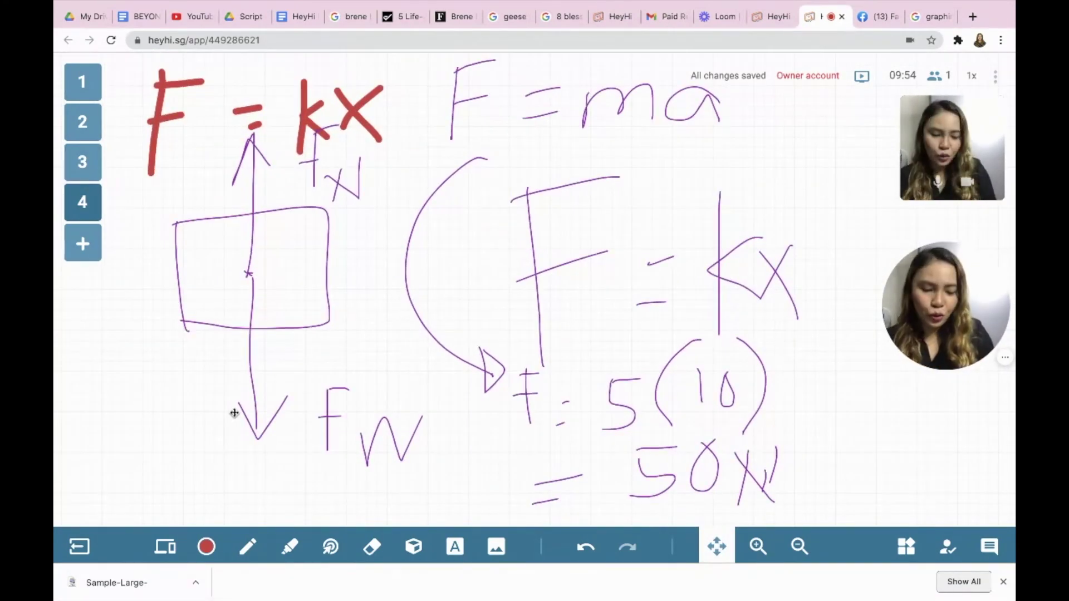